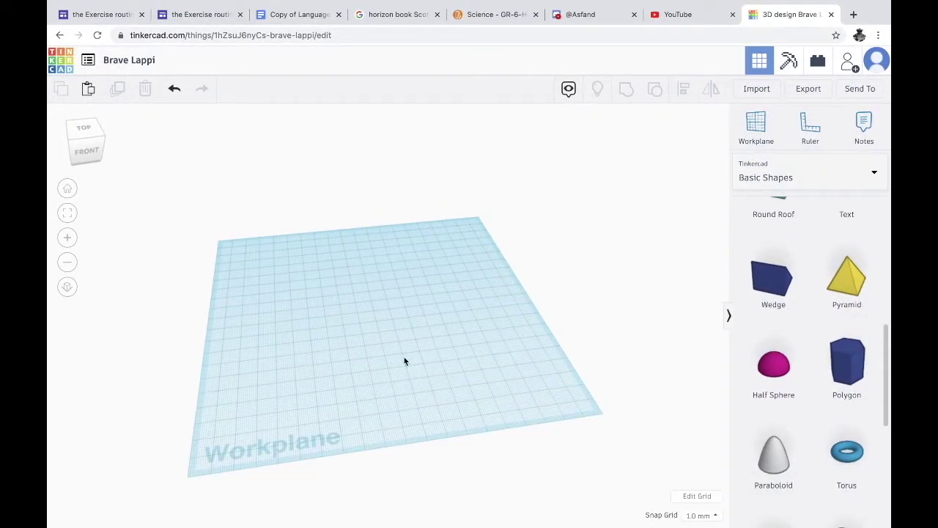
Place a cylinder on the workplane with 64 sides and 10 segments
{"action": "scroll", "coordinate": [815, 335], "scroll_direction": "up", "scroll_amount": 5}
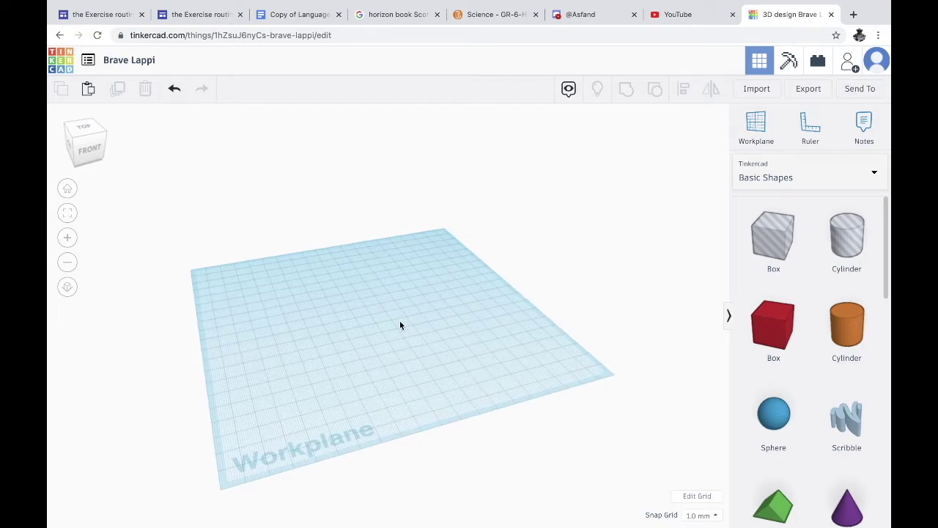
{"action": "left_click_drag", "start_coordinate": [849, 326], "coordinate": [319, 323]}
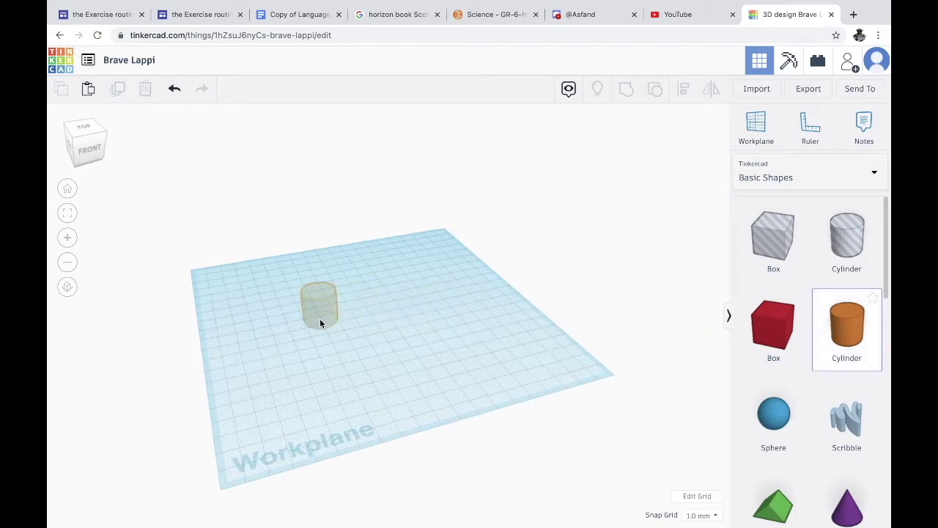
{"action": "left_click_drag", "start_coordinate": [377, 315], "coordinate": [379, 316]}
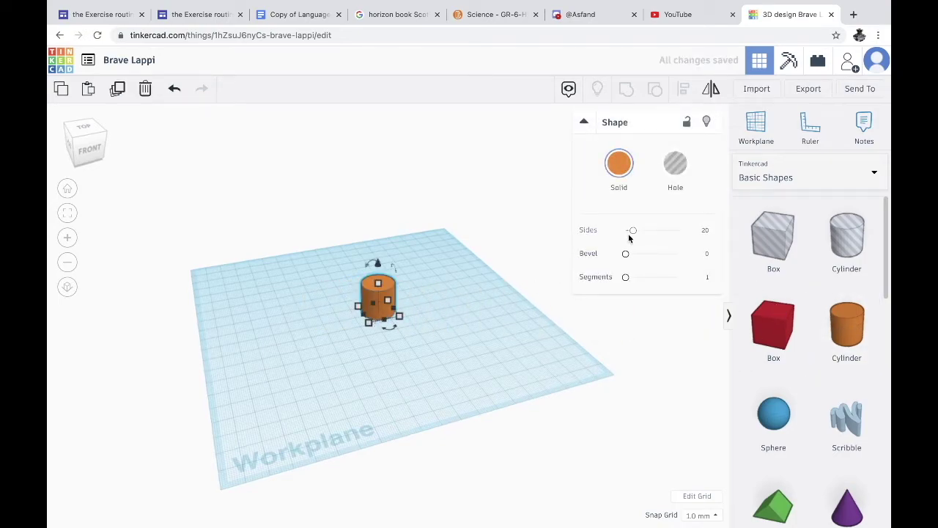
{"action": "left_click_drag", "start_coordinate": [629, 238], "coordinate": [691, 231]}
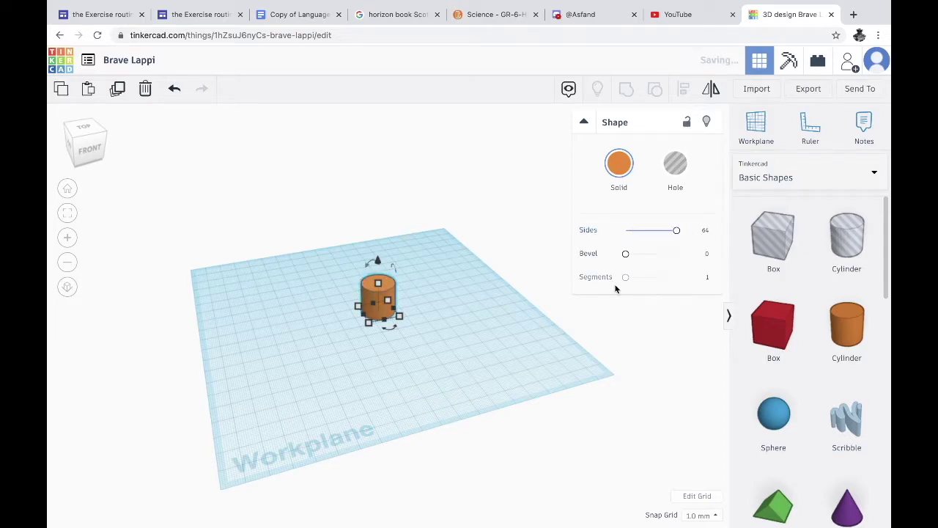
{"action": "left_click_drag", "start_coordinate": [624, 276], "coordinate": [703, 276]}
Stretch the cylinder up to 65 mm tall
{"action": "left_click", "coordinate": [372, 373]}
{"action": "right_click_drag", "start_coordinate": [372, 373], "coordinate": [389, 313]}
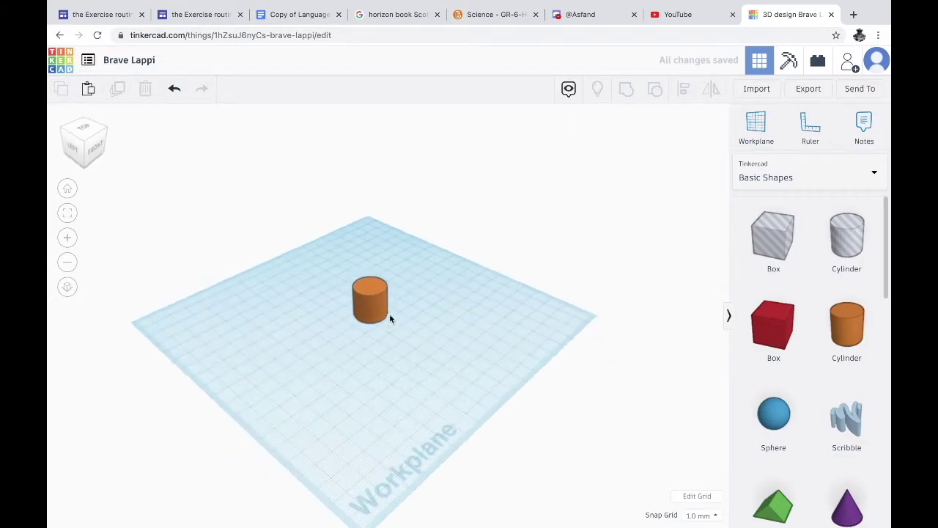
{"action": "left_click", "coordinate": [376, 301]}
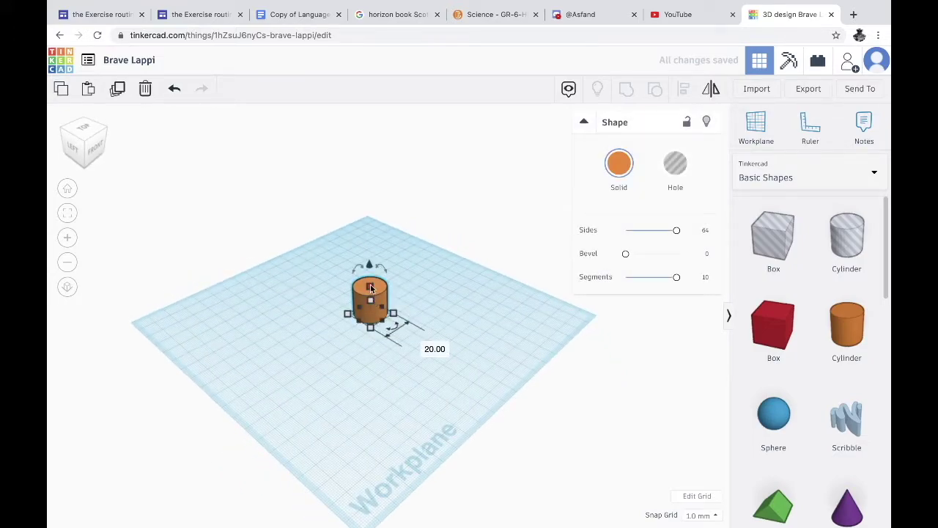
{"action": "left_click_drag", "start_coordinate": [371, 288], "coordinate": [363, 218]}
{"action": "scroll", "coordinate": [843, 325], "scroll_direction": "down", "scroll_amount": 3}
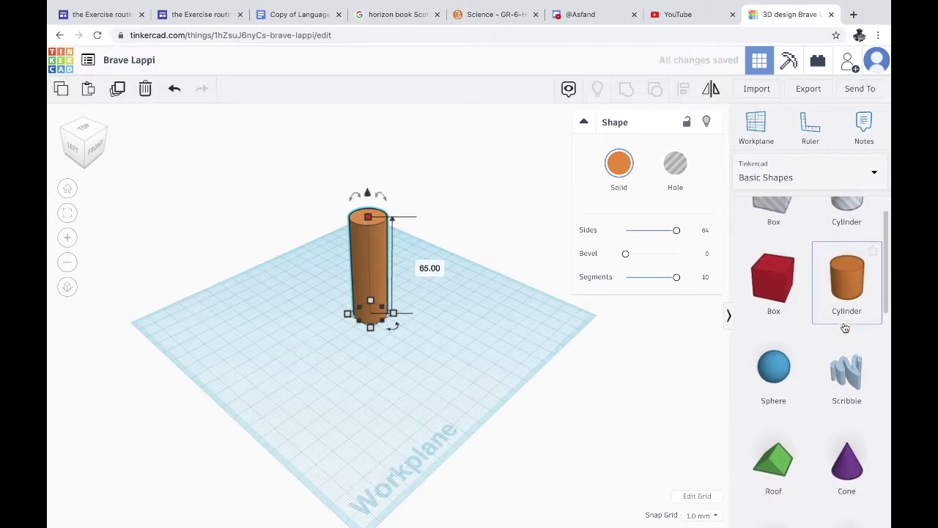
{"action": "scroll", "coordinate": [837, 327], "scroll_direction": "down", "scroll_amount": 12}
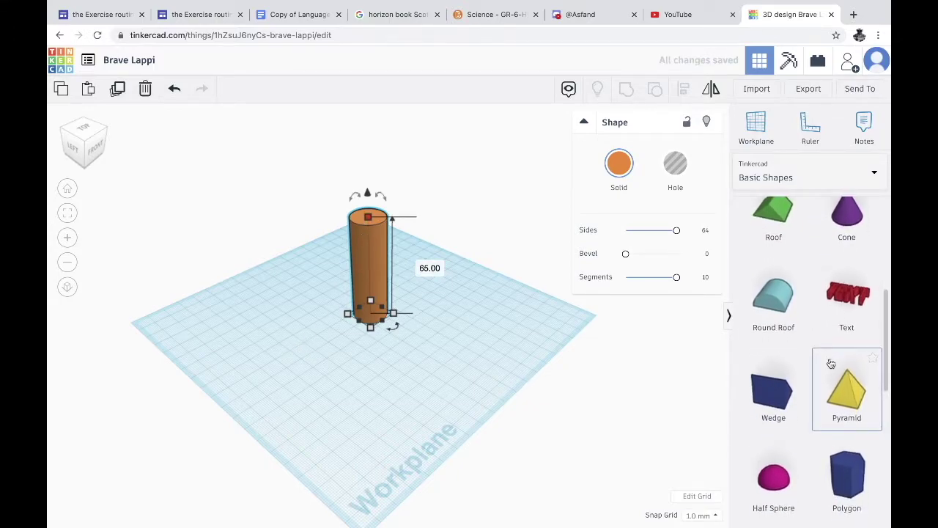
Drop a paraboloid on the workplane and lift it 60 mm up
{"action": "scroll", "coordinate": [830, 363], "scroll_direction": "down", "scroll_amount": 1}
{"action": "left_click_drag", "start_coordinate": [791, 319], "coordinate": [448, 381]}
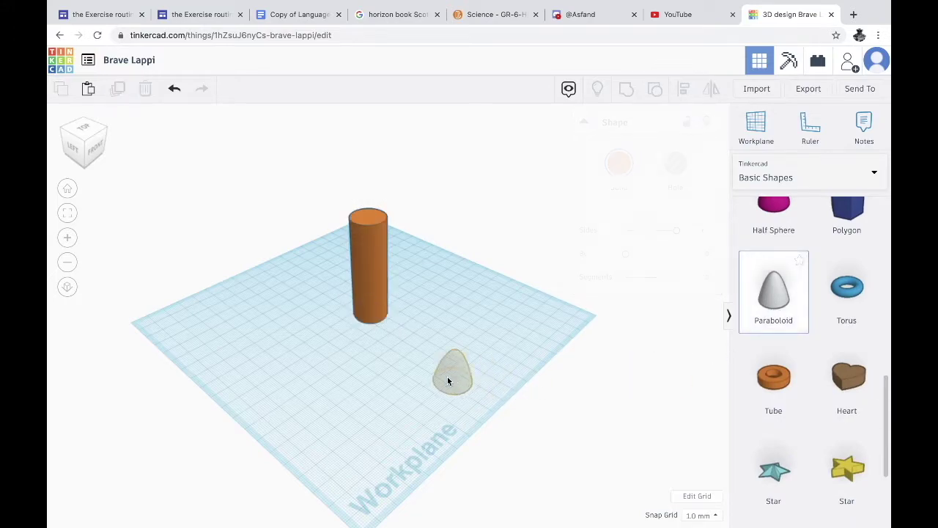
{"action": "left_click_drag", "start_coordinate": [434, 348], "coordinate": [434, 349]}
{"action": "right_click_drag", "start_coordinate": [389, 404], "coordinate": [461, 360]}
{"action": "left_click_drag", "start_coordinate": [442, 265], "coordinate": [422, 160]}
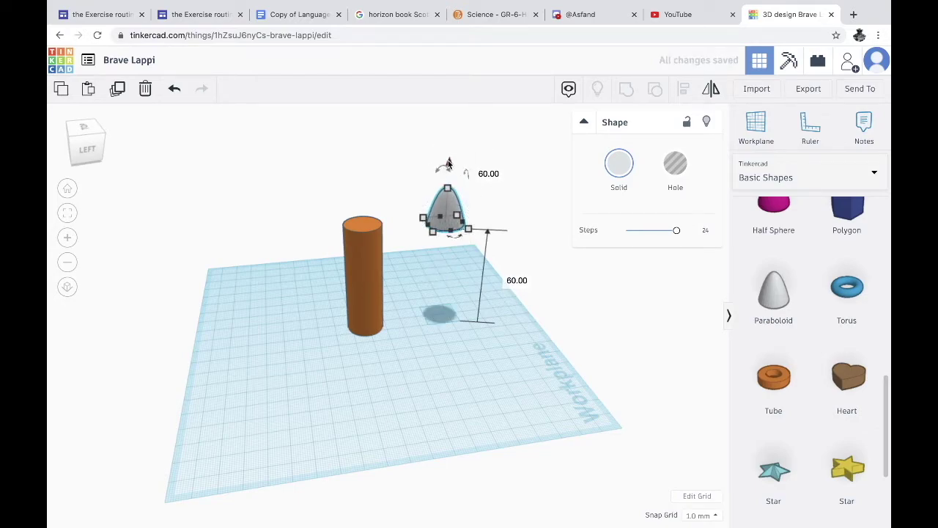
Move the paraboloid over the cylinder's top and select both shapes
{"action": "left_click_drag", "start_coordinate": [447, 204], "coordinate": [380, 183]}
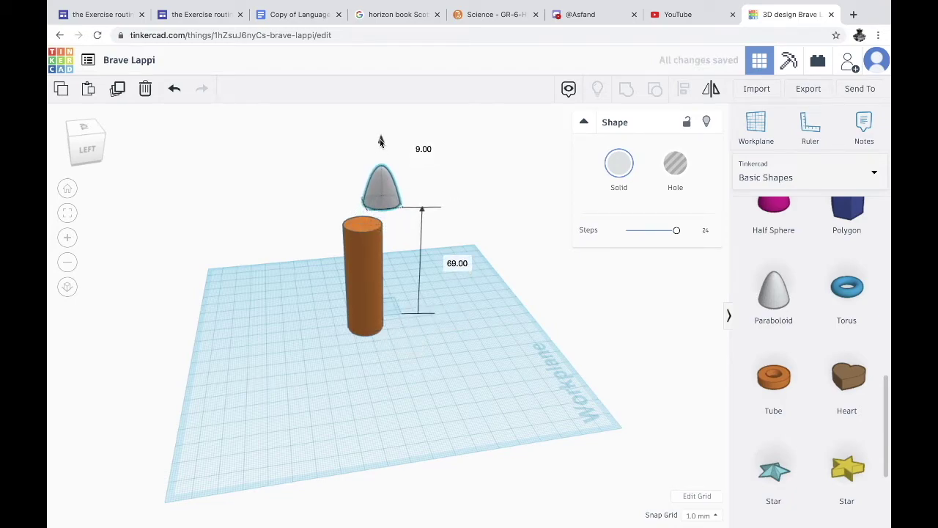
{"action": "right_click_drag", "start_coordinate": [432, 300], "coordinate": [335, 317]}
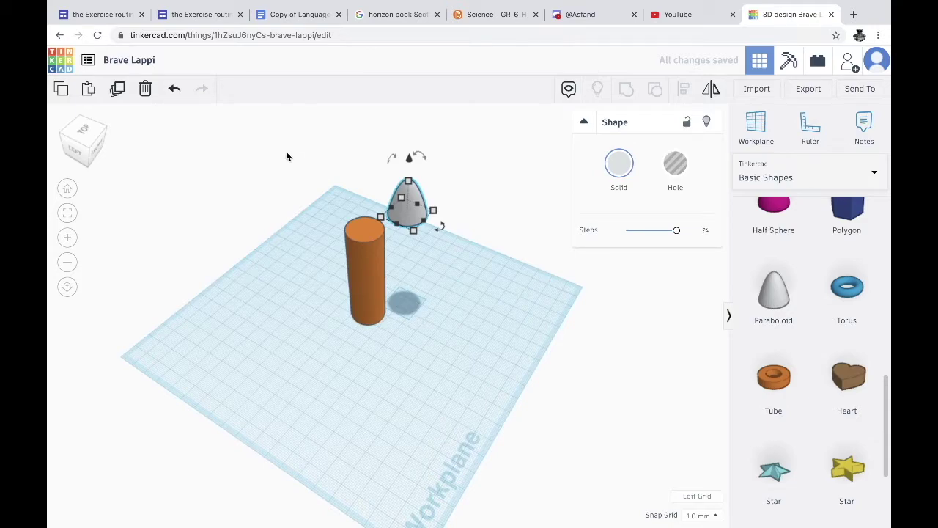
{"action": "left_click_drag", "start_coordinate": [243, 150], "coordinate": [518, 369]}
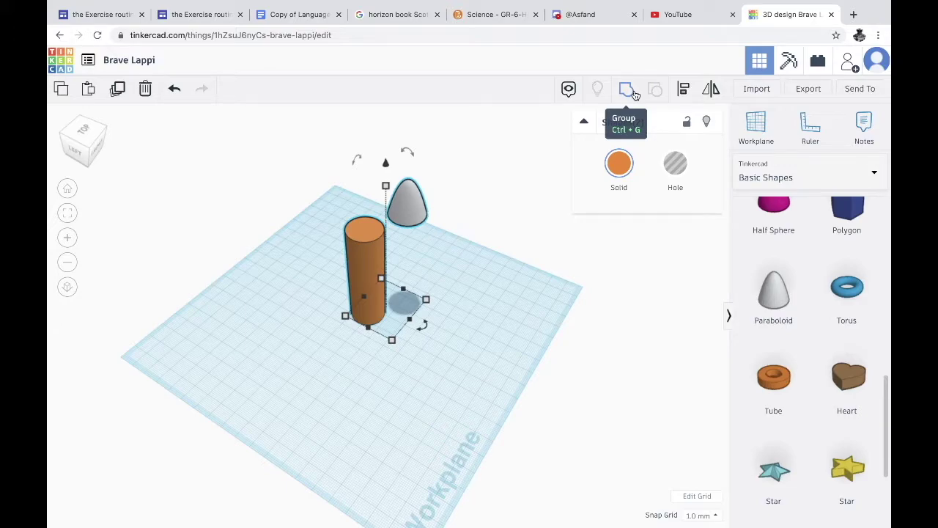
Group the cylinder and paraboloid, shift them, then ungroup them again
{"action": "left_click", "coordinate": [634, 94]}
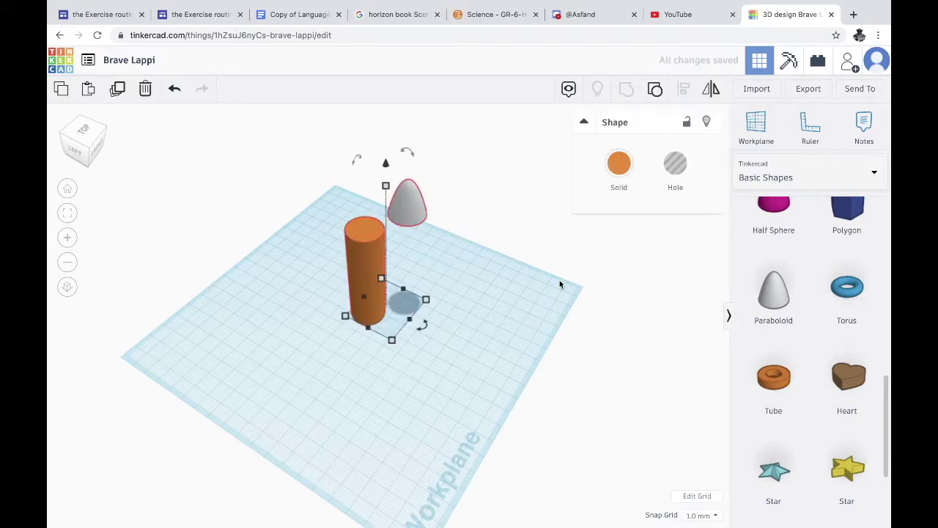
{"action": "left_click", "coordinate": [516, 327]}
{"action": "mouse_move", "coordinate": [367, 282]}
{"action": "left_mouse_down"}
{"action": "mouse_move", "coordinate": [375, 261]}
{"action": "mouse_move", "coordinate": [355, 283]}
{"action": "mouse_move", "coordinate": [408, 267]}
{"action": "mouse_move", "coordinate": [372, 276]}
{"action": "left_mouse_up"}
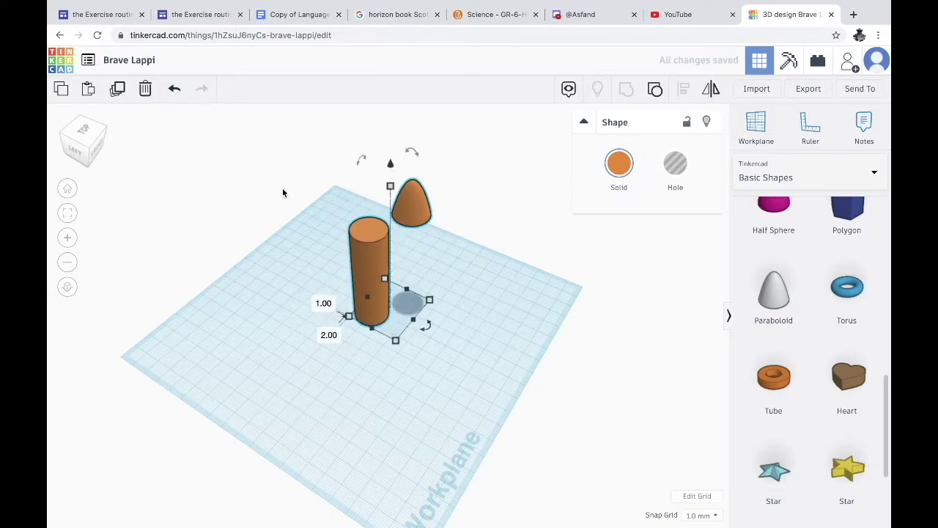
{"action": "left_click_drag", "start_coordinate": [283, 189], "coordinate": [580, 326]}
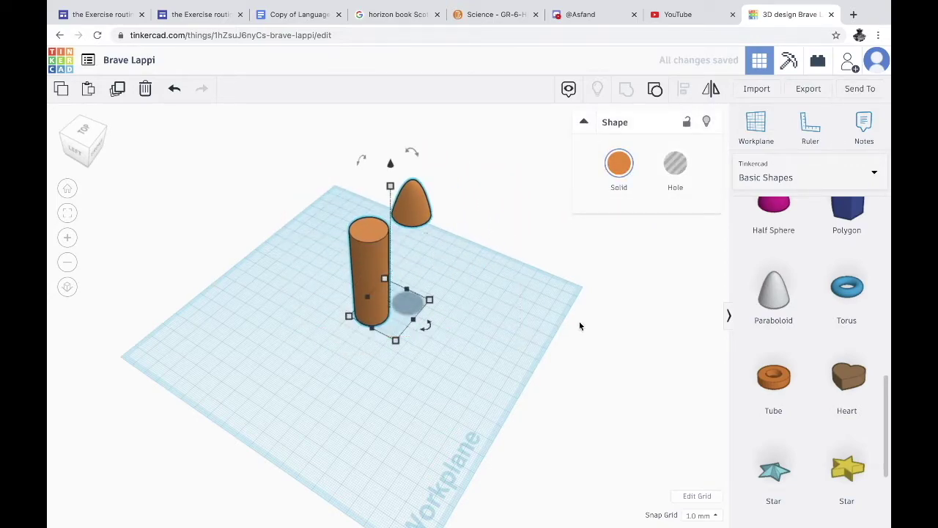
{"action": "left_click", "coordinate": [652, 95]}
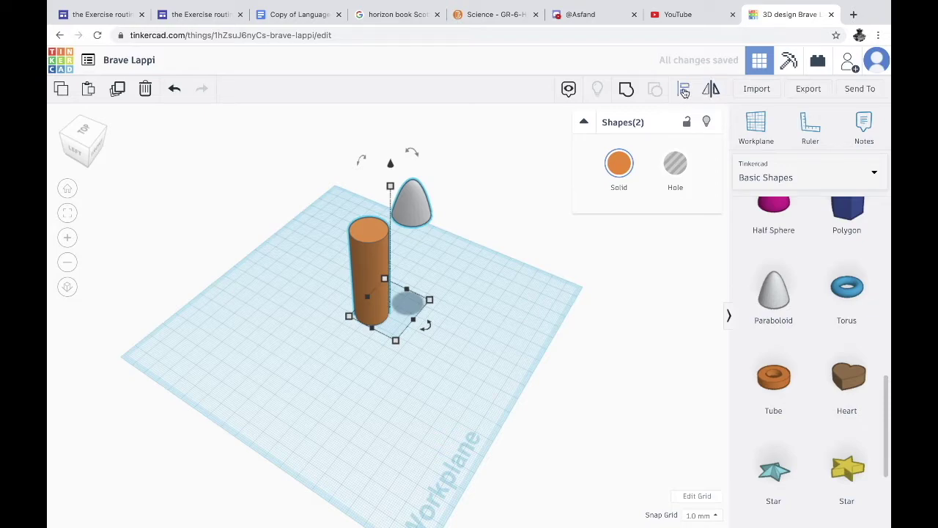
Align both shapes on a common centre axis and lower them slightly
{"action": "left_click", "coordinate": [684, 90]}
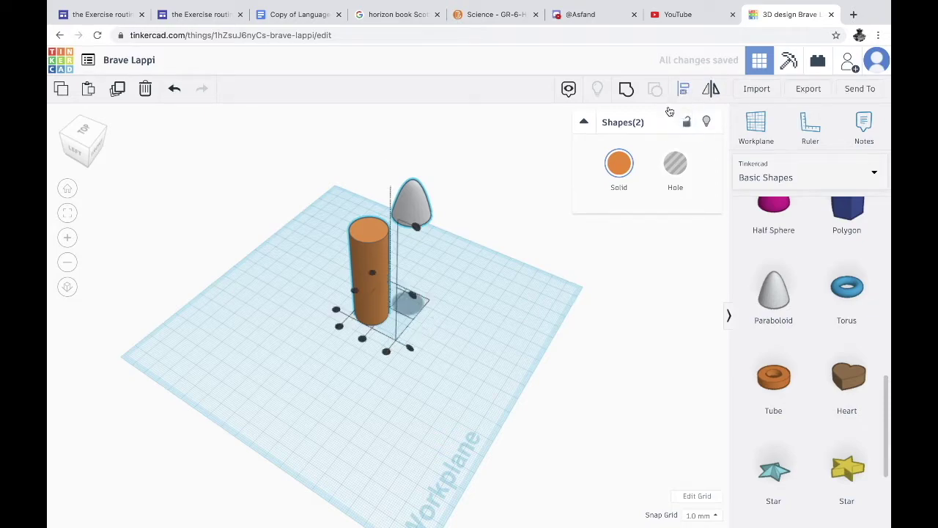
{"action": "left_click", "coordinate": [362, 339]}
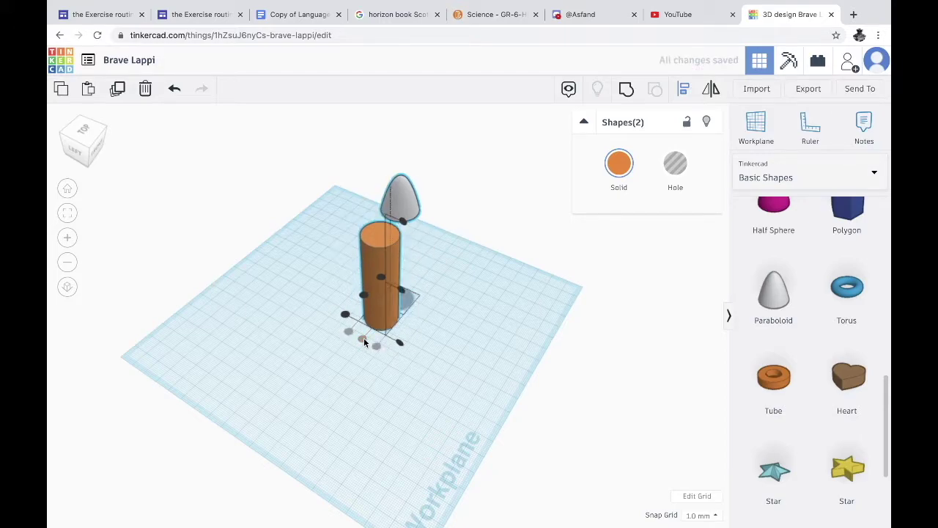
{"action": "left_click", "coordinate": [363, 296]}
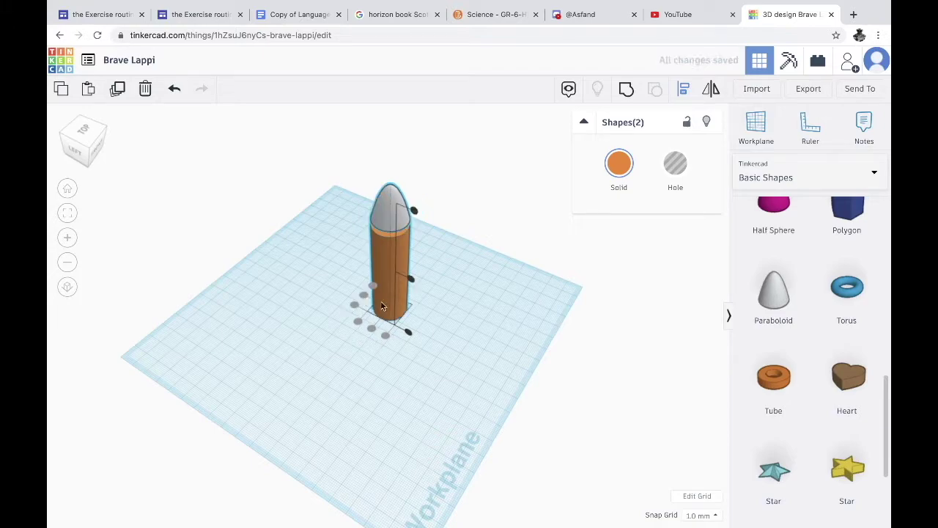
{"action": "right_click_drag", "start_coordinate": [480, 354], "coordinate": [548, 305]}
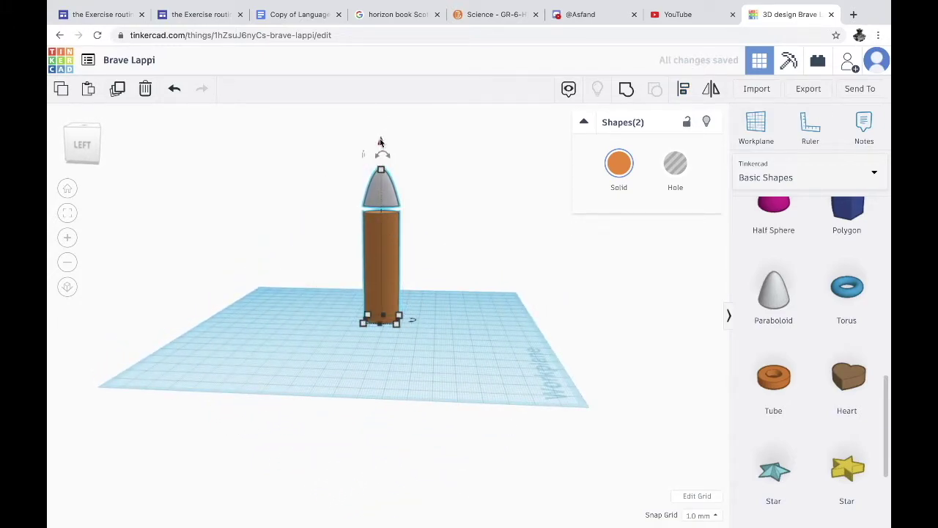
{"action": "mouse_move", "coordinate": [380, 141]}
{"action": "left_mouse_down"}
{"action": "mouse_move", "coordinate": [381, 154]}
{"action": "mouse_move", "coordinate": [381, 140]}
{"action": "left_mouse_up"}
Lower the nose cone onto the cylinder top and group them into one rocket
{"action": "left_click", "coordinate": [454, 210]}
{"action": "left_click", "coordinate": [384, 190]}
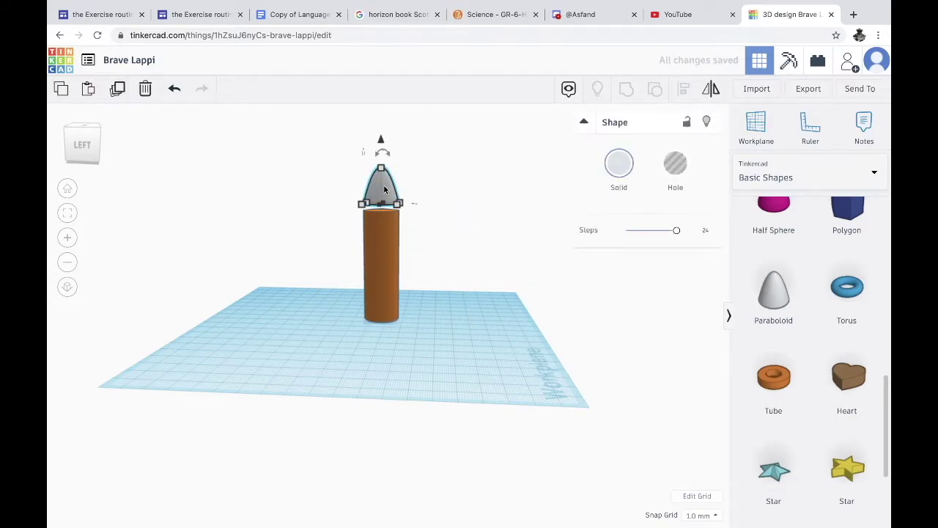
{"action": "left_click_drag", "start_coordinate": [380, 140], "coordinate": [381, 151]}
{"action": "right_click_drag", "start_coordinate": [506, 364], "coordinate": [623, 417]}
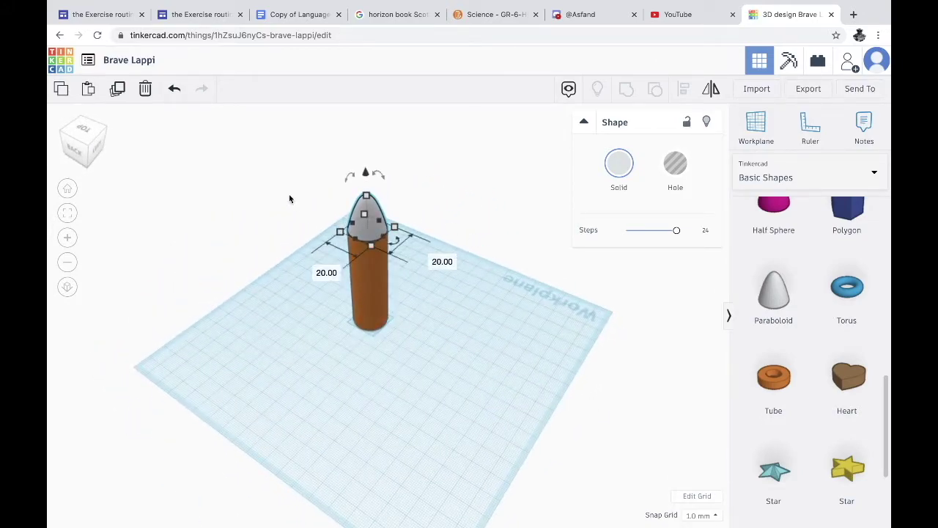
{"action": "left_click_drag", "start_coordinate": [272, 174], "coordinate": [469, 279]}
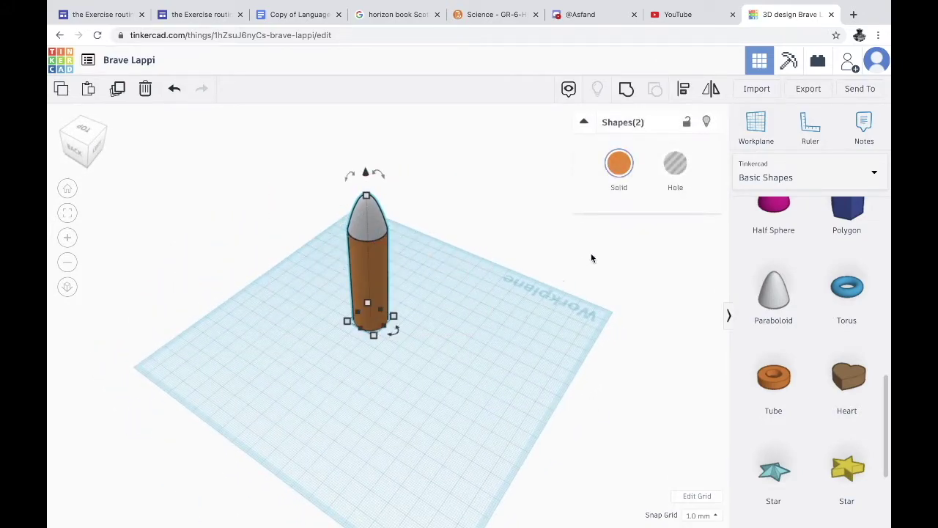
{"action": "left_click", "coordinate": [625, 93]}
{"action": "left_click", "coordinate": [484, 374]}
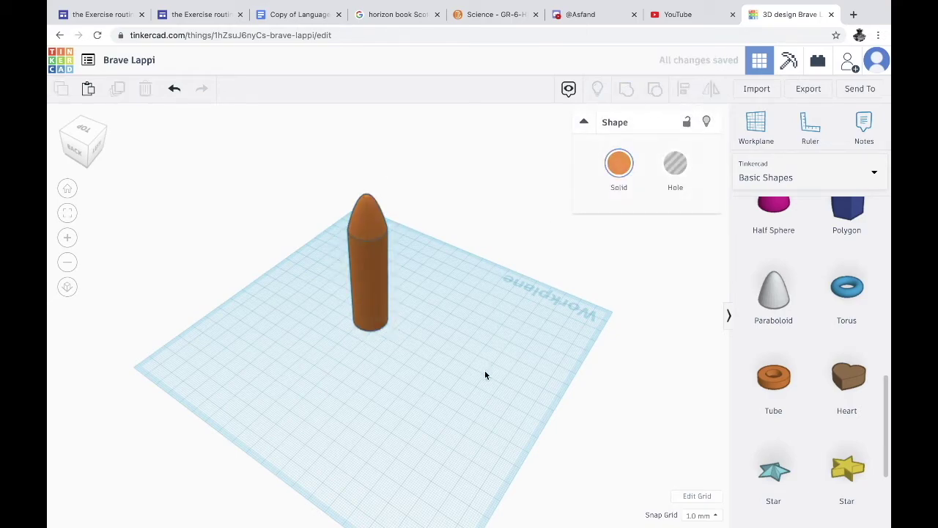
Colour the rocket white
{"action": "left_click", "coordinate": [368, 258]}
{"action": "left_click", "coordinate": [619, 163]}
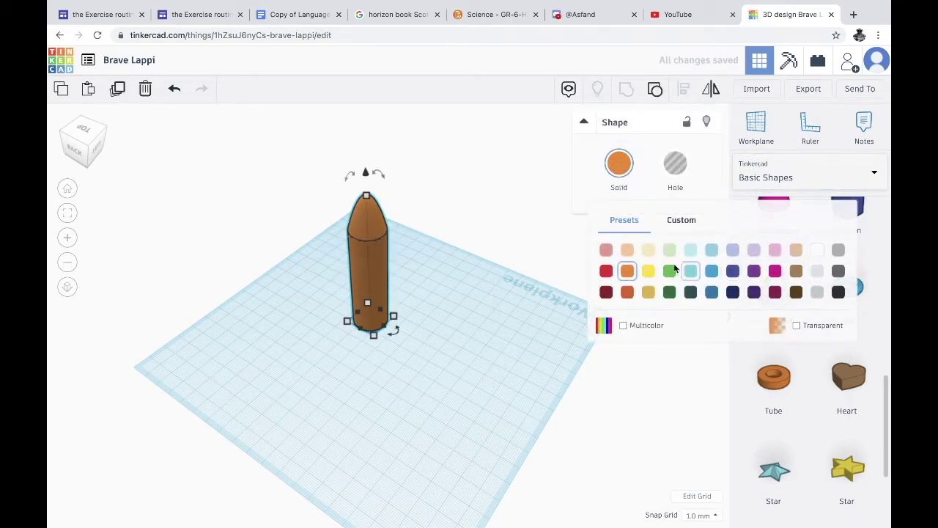
{"action": "left_click", "coordinate": [820, 250]}
{"action": "left_click", "coordinate": [419, 400]}
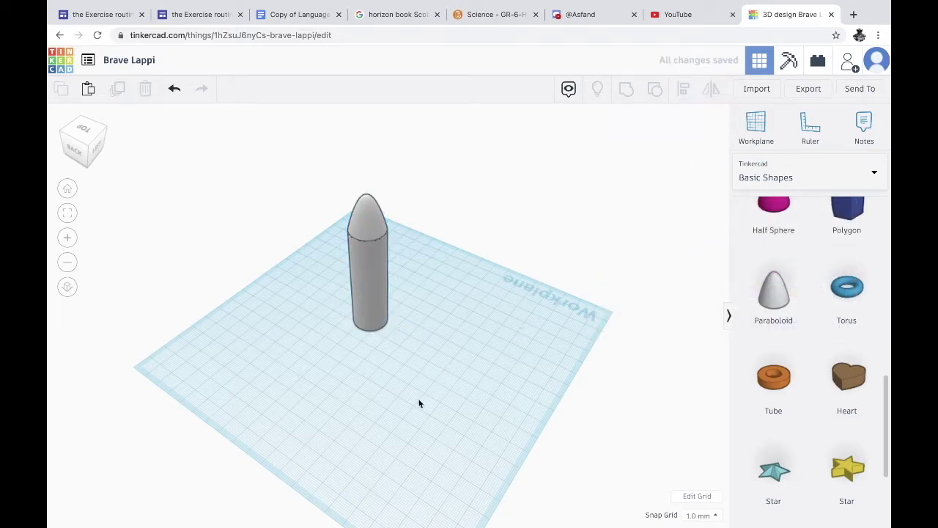
Lift the rocket to hover 31 mm above the workplane
{"action": "right_click_drag", "start_coordinate": [419, 400], "coordinate": [536, 365]}
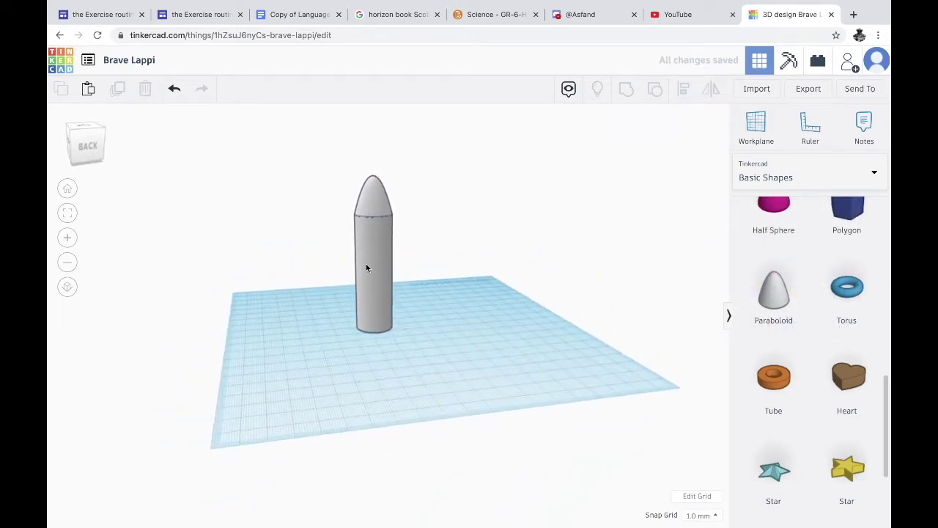
{"action": "left_click", "coordinate": [379, 198]}
{"action": "left_click_drag", "start_coordinate": [372, 148], "coordinate": [373, 83]}
{"action": "scroll", "coordinate": [501, 376], "scroll_direction": "down", "scroll_amount": 2}
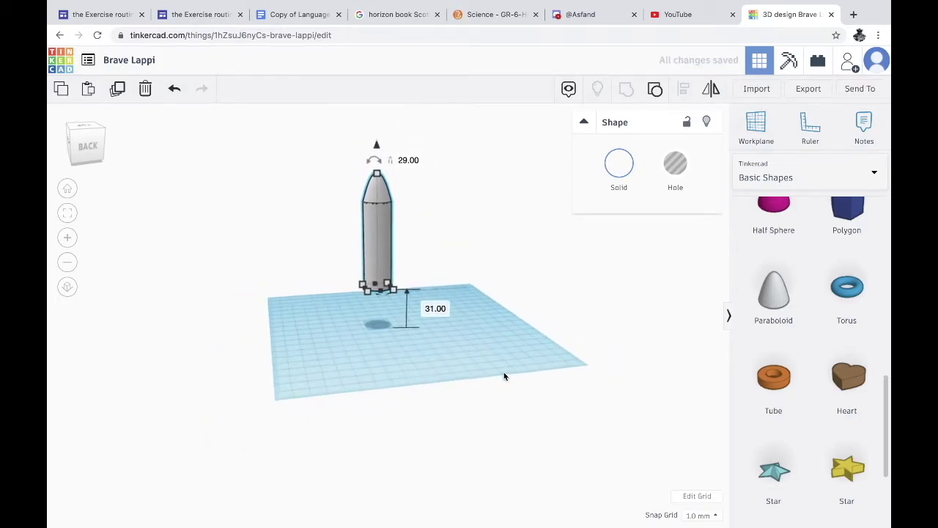
{"action": "scroll", "coordinate": [791, 384], "scroll_direction": "up", "scroll_amount": 6}
Place a red box on the workplane in front of the rocket
{"action": "scroll", "coordinate": [794, 383], "scroll_direction": "up", "scroll_amount": 2}
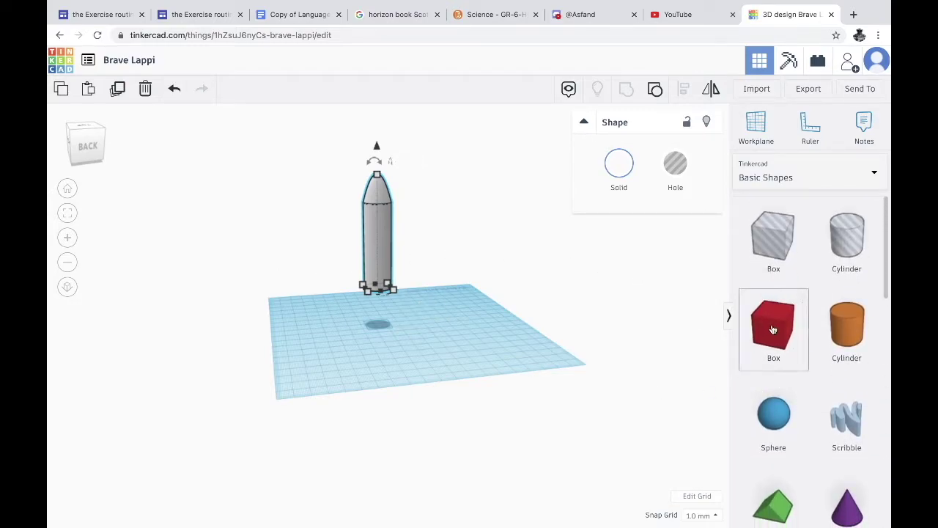
{"action": "left_click_drag", "start_coordinate": [773, 326], "coordinate": [491, 348]}
{"action": "right_click_drag", "start_coordinate": [551, 330], "coordinate": [545, 380]}
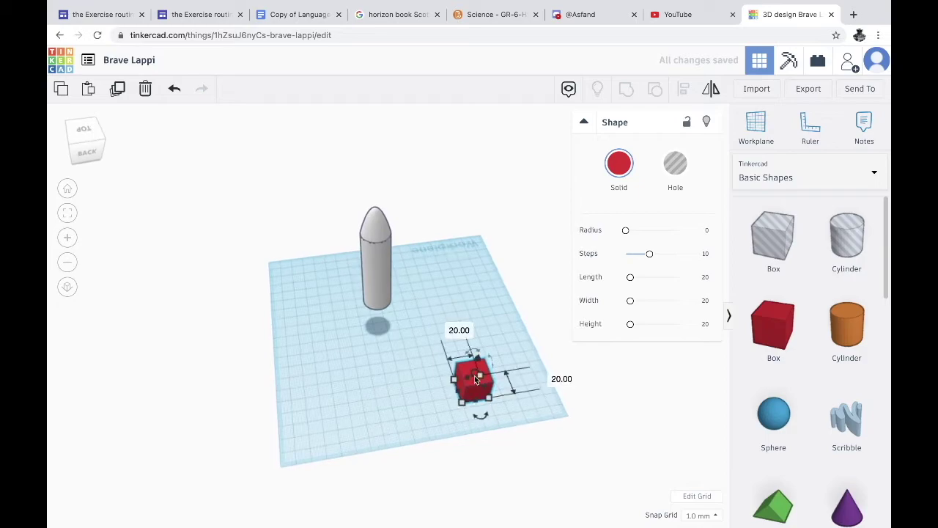
{"action": "left_click_drag", "start_coordinate": [474, 372], "coordinate": [473, 382]}
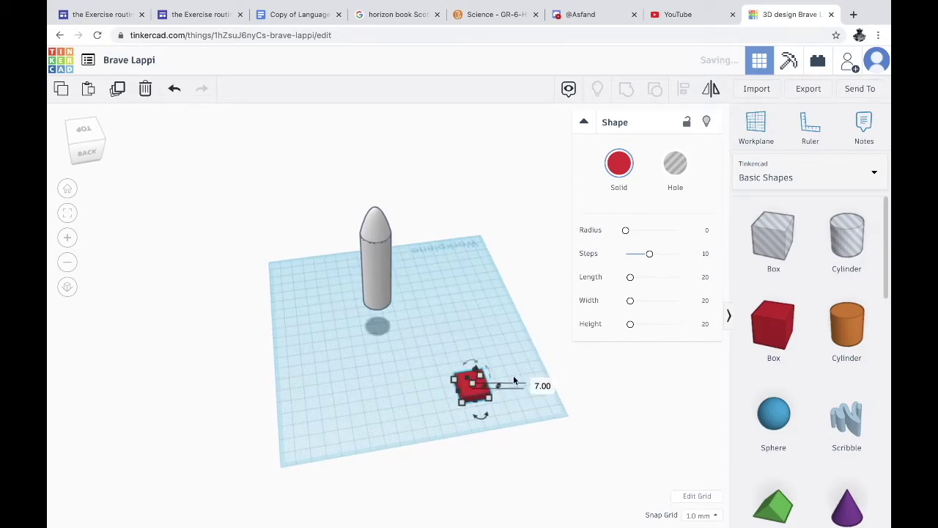
{"action": "scroll", "coordinate": [513, 376], "scroll_direction": "up", "scroll_amount": 5}
{"action": "scroll", "coordinate": [477, 355], "scroll_direction": "down", "scroll_amount": 3}
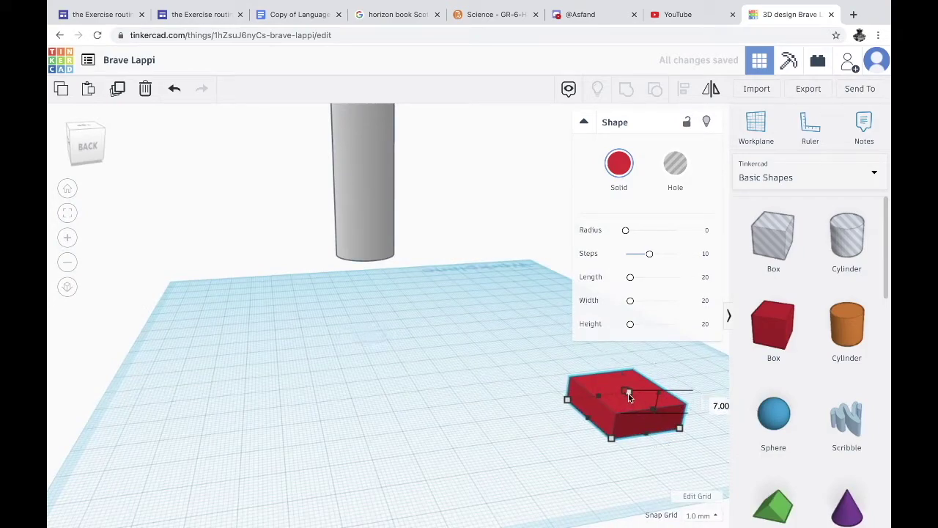
{"action": "scroll", "coordinate": [530, 447], "scroll_direction": "down", "scroll_amount": 1}
{"action": "scroll", "coordinate": [531, 451], "scroll_direction": "down", "scroll_amount": 1}
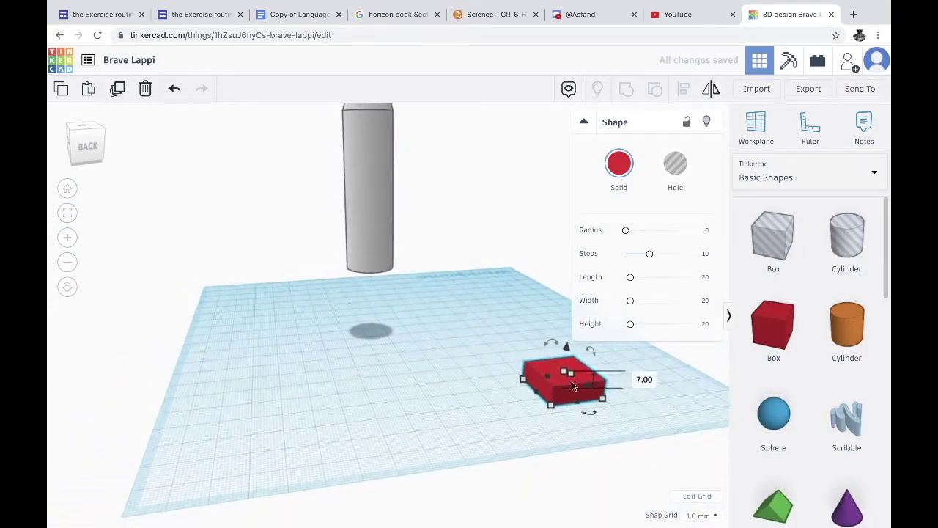
Flatten the red box to a 1 mm tall tile, leaving its rotation at 0°
{"action": "left_click_drag", "start_coordinate": [562, 372], "coordinate": [562, 385]}
{"action": "right_click_drag", "start_coordinate": [418, 391], "coordinate": [440, 423]}
{"action": "left_click", "coordinate": [569, 401]}
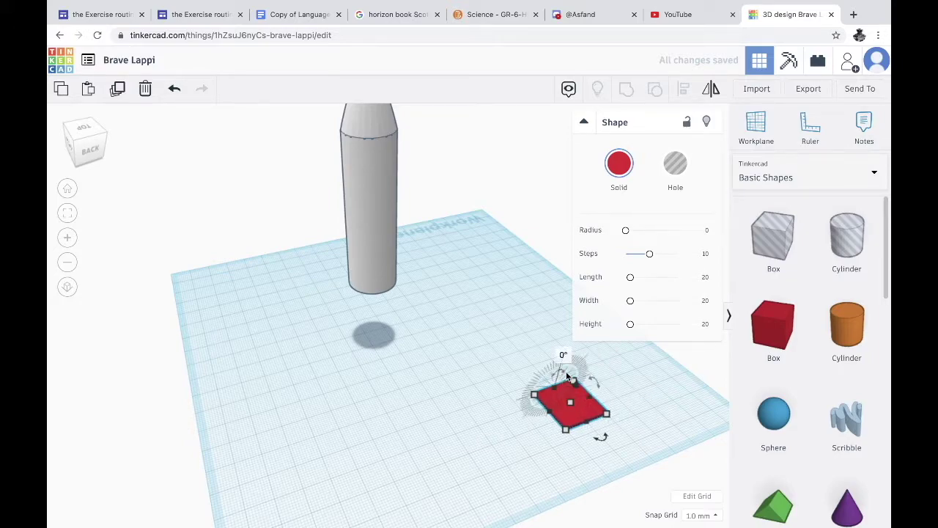
{"action": "left_click_drag", "start_coordinate": [557, 374], "coordinate": [562, 365]}
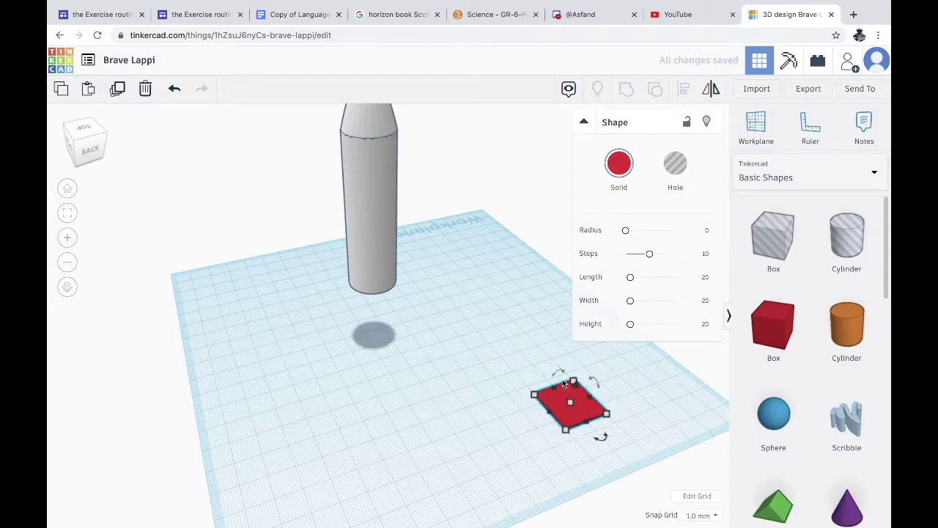
{"action": "left_click", "coordinate": [562, 372]}
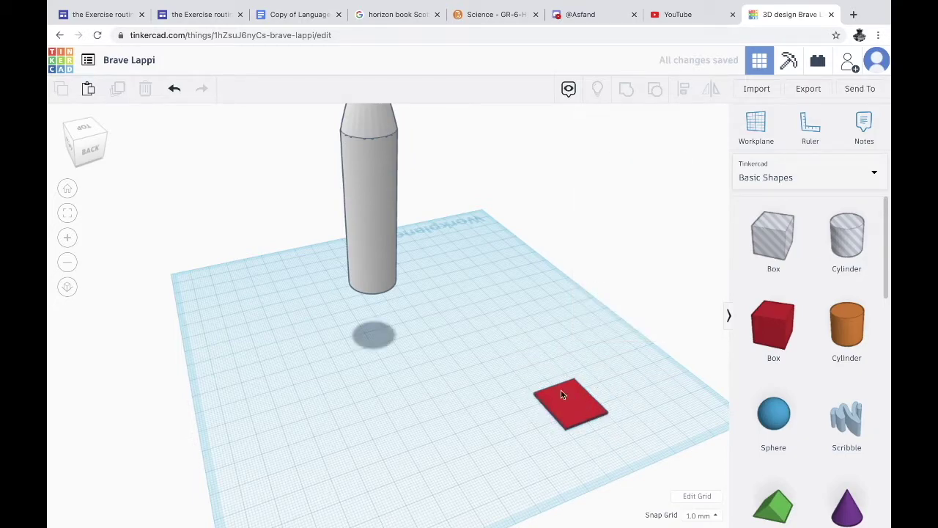
Stand the red tile upright at 90° and lift it off the workplane
{"action": "left_click", "coordinate": [561, 394]}
{"action": "left_click_drag", "start_coordinate": [562, 370], "coordinate": [532, 396]}
{"action": "right_click_drag", "start_coordinate": [537, 438], "coordinate": [484, 395]}
{"action": "left_click_drag", "start_coordinate": [506, 282], "coordinate": [505, 184]}
{"action": "right_click_drag", "start_coordinate": [422, 323], "coordinate": [454, 377]}
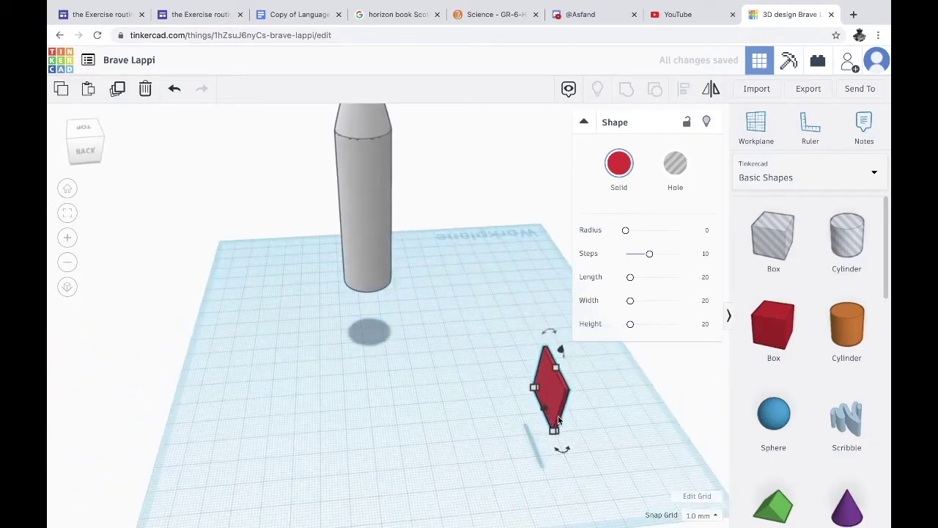
{"action": "left_click_drag", "start_coordinate": [561, 444], "coordinate": [581, 445]}
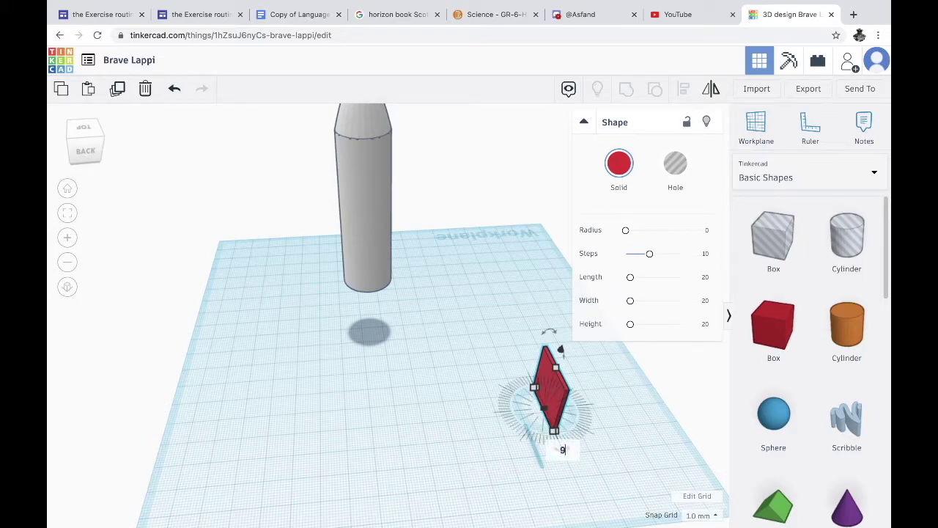
Rotate the tile another 90°, move it beside the cylinder and raise it 7 mm
{"action": "left_click_drag", "start_coordinate": [647, 457], "coordinate": [586, 418]}
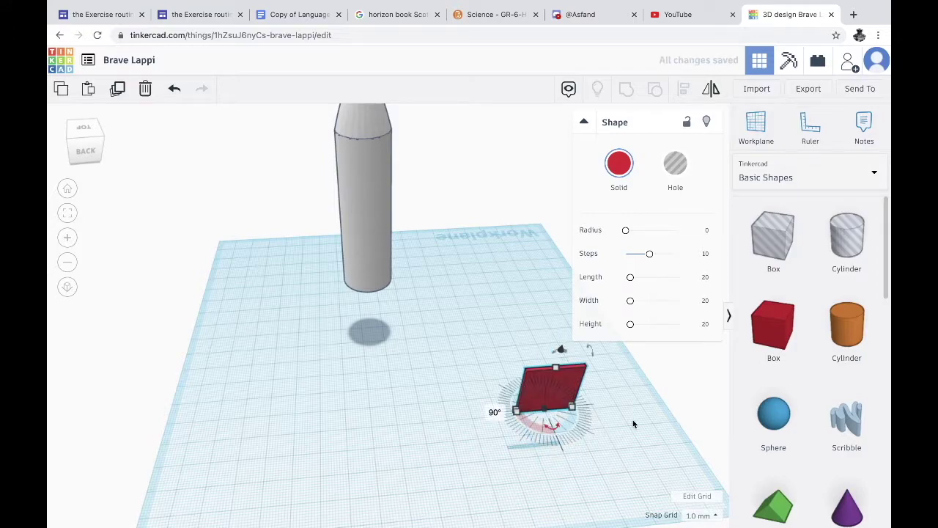
{"action": "right_click_drag", "start_coordinate": [634, 423], "coordinate": [406, 462]}
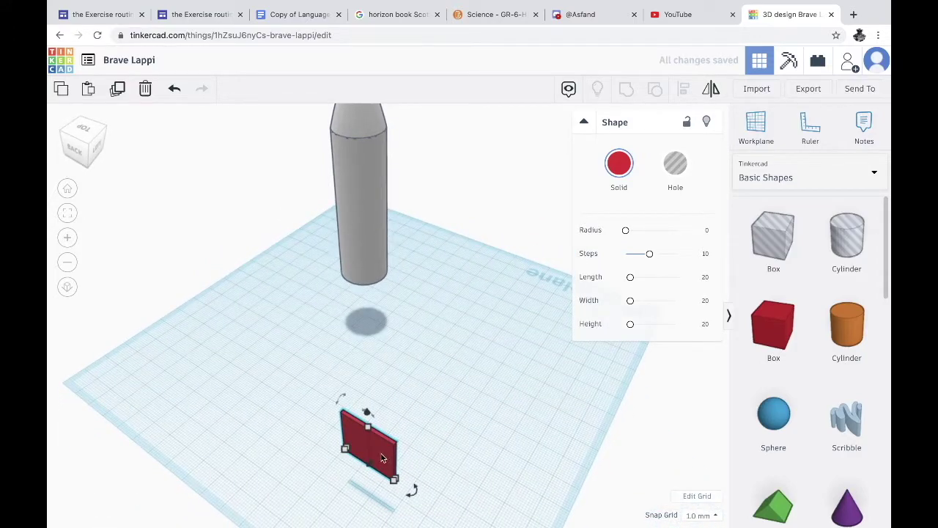
{"action": "left_click_drag", "start_coordinate": [381, 458], "coordinate": [402, 291]}
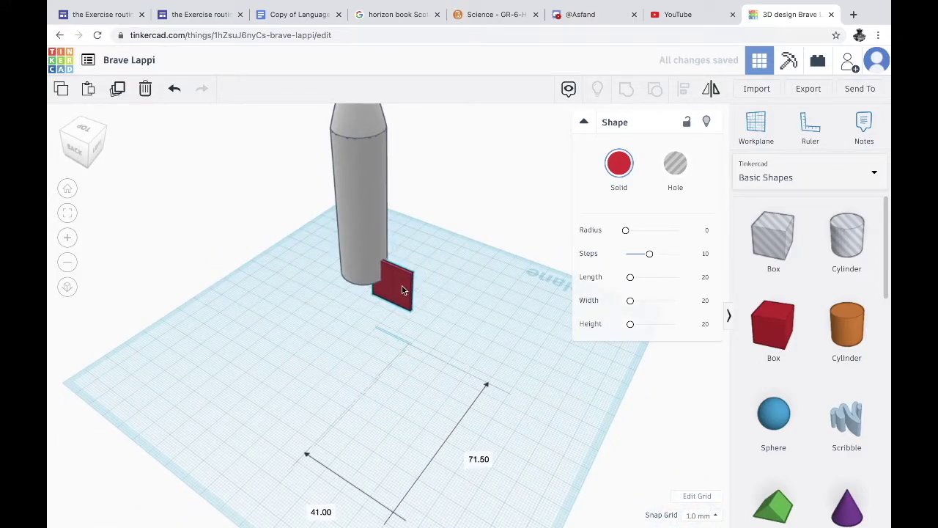
{"action": "right_click_drag", "start_coordinate": [401, 291], "coordinate": [428, 264]}
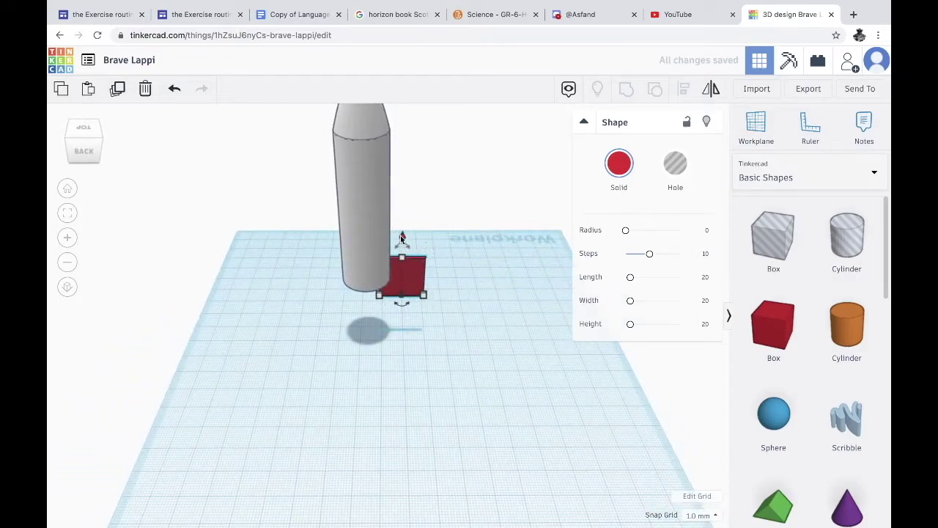
{"action": "left_click_drag", "start_coordinate": [402, 238], "coordinate": [402, 217]}
Raise the red tile, tilt it 45°, and shift it just right of the cylinder
{"action": "right_click_drag", "start_coordinate": [402, 217], "coordinate": [433, 223]}
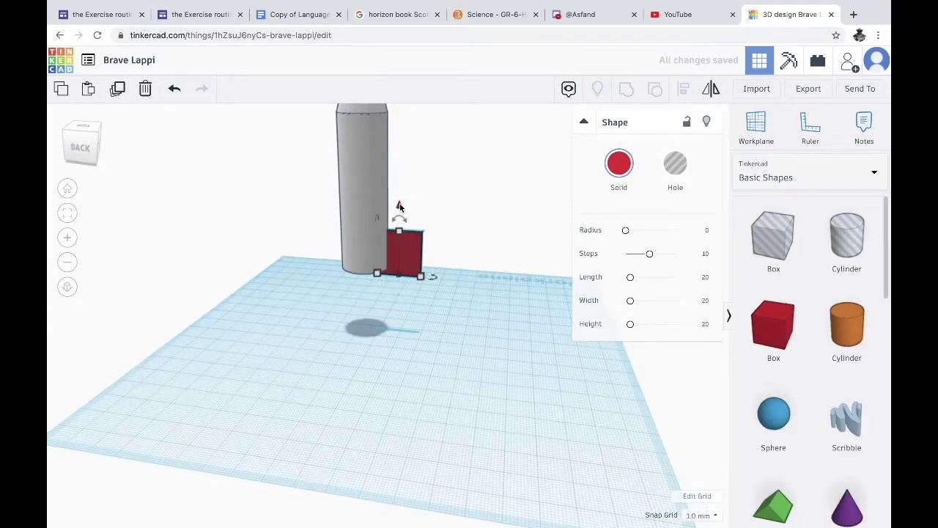
{"action": "mouse_move", "coordinate": [399, 207]}
{"action": "left_mouse_down"}
{"action": "mouse_move", "coordinate": [398, 195]}
{"action": "mouse_move", "coordinate": [396, 207]}
{"action": "left_mouse_up"}
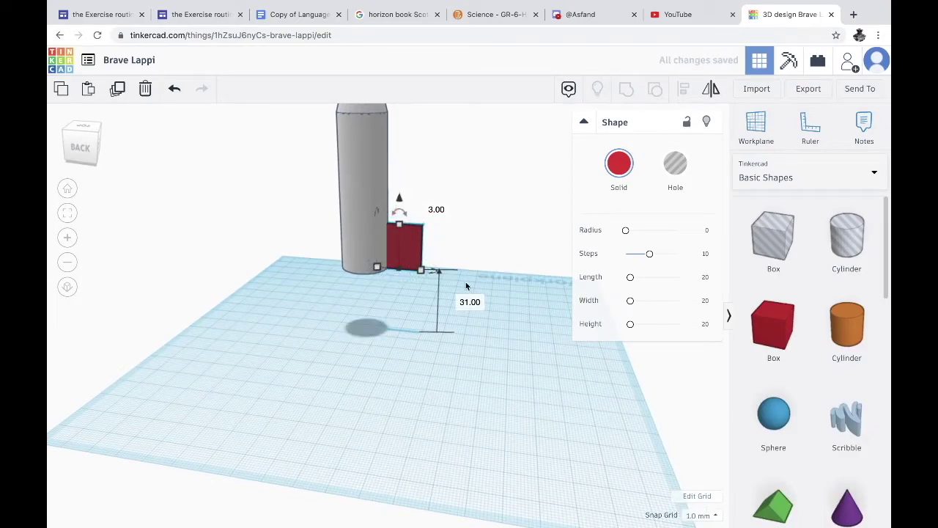
{"action": "left_click_drag", "start_coordinate": [403, 212], "coordinate": [423, 221]}
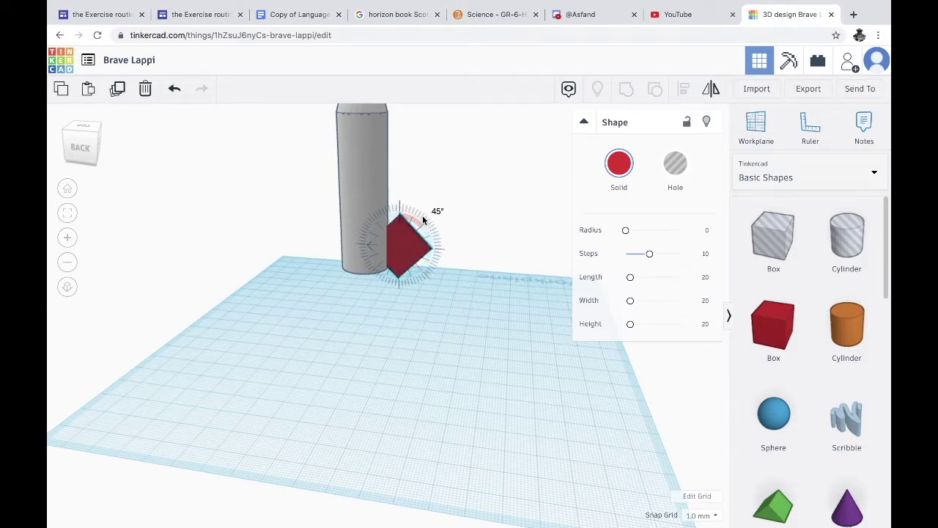
{"action": "left_click_drag", "start_coordinate": [423, 220], "coordinate": [423, 221]}
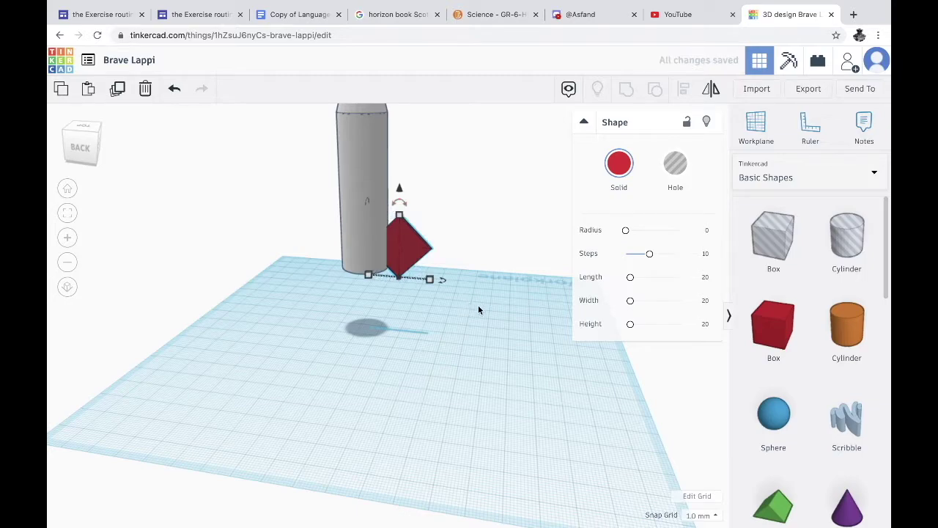
{"action": "right_click_drag", "start_coordinate": [478, 305], "coordinate": [433, 360]}
{"action": "right_click_drag", "start_coordinate": [465, 318], "coordinate": [415, 259]}
{"action": "left_click_drag", "start_coordinate": [397, 183], "coordinate": [395, 196]}
{"action": "left_click_drag", "start_coordinate": [416, 263], "coordinate": [464, 277]}
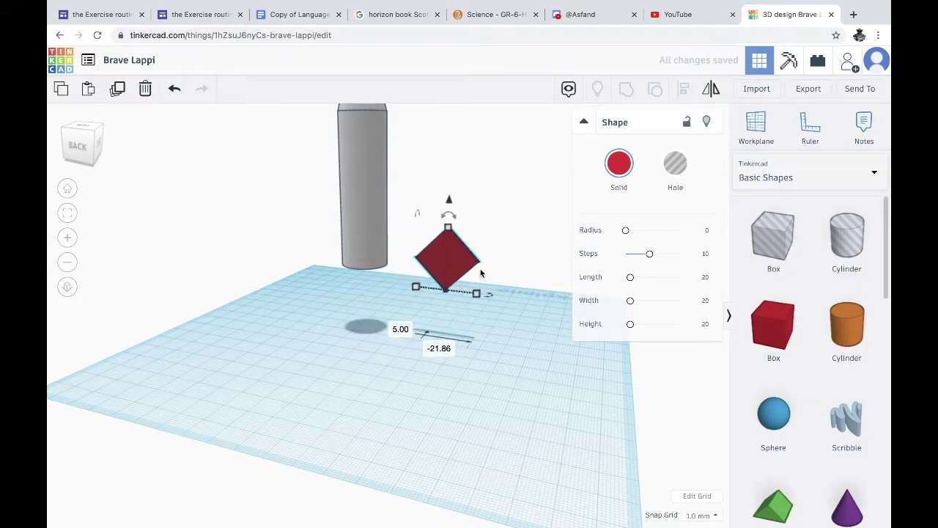
Lay the red tile flat and rotate it about 43° on the workplane
{"action": "mouse_move", "coordinate": [419, 218]}
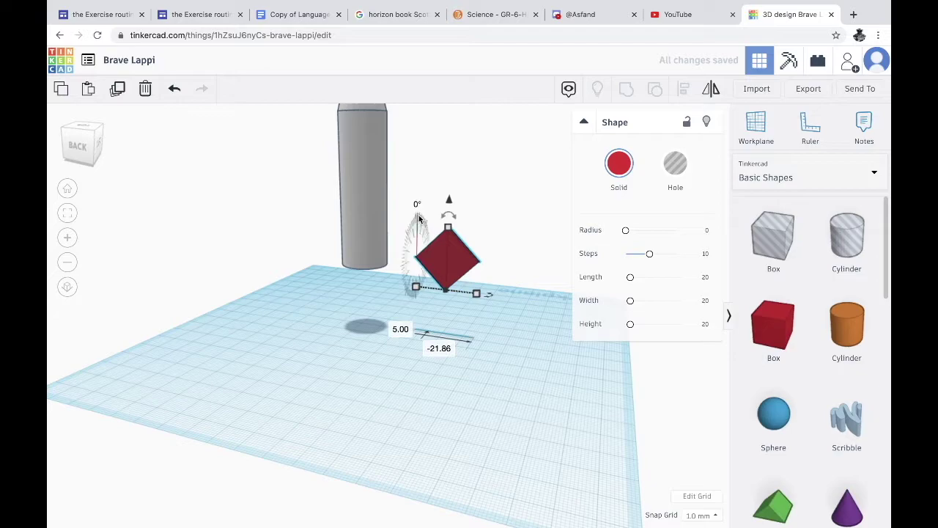
{"action": "left_click_drag", "start_coordinate": [418, 219], "coordinate": [411, 268]}
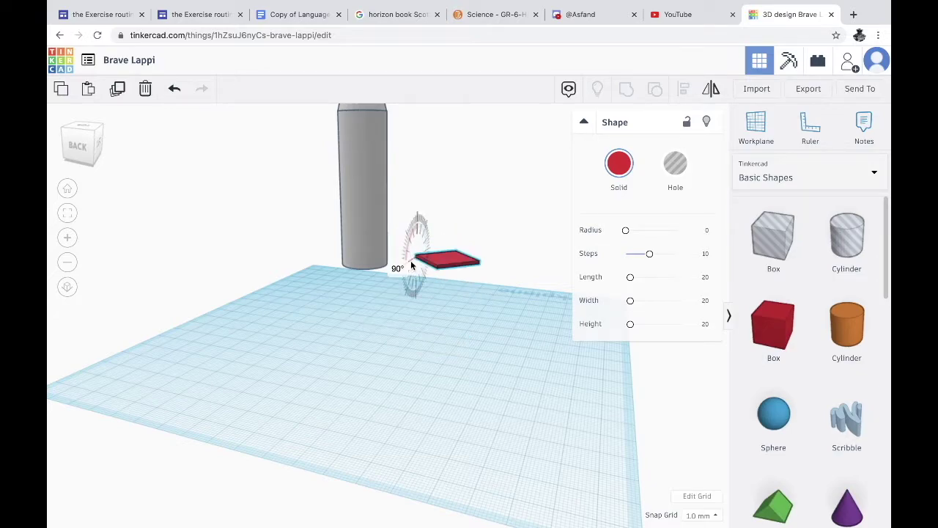
{"action": "right_click_drag", "start_coordinate": [464, 334], "coordinate": [409, 394]}
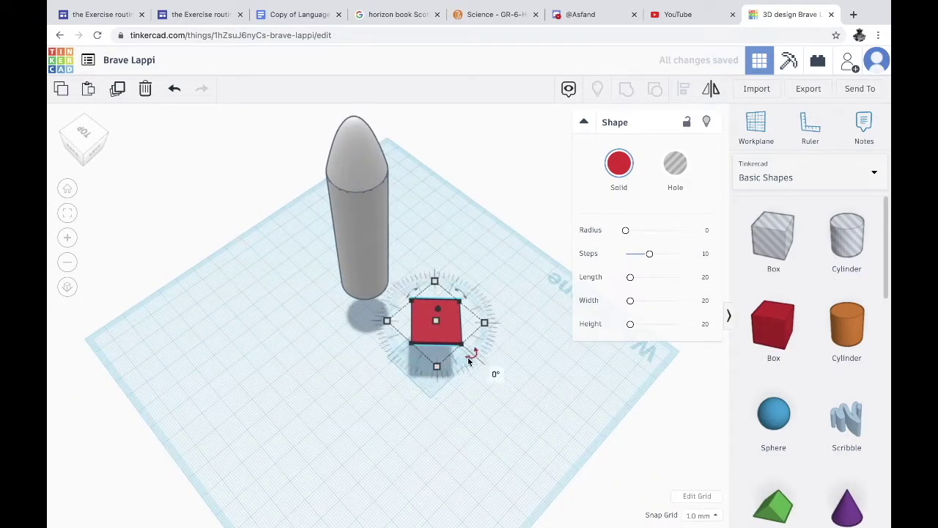
{"action": "left_click_drag", "start_coordinate": [469, 361], "coordinate": [481, 376]}
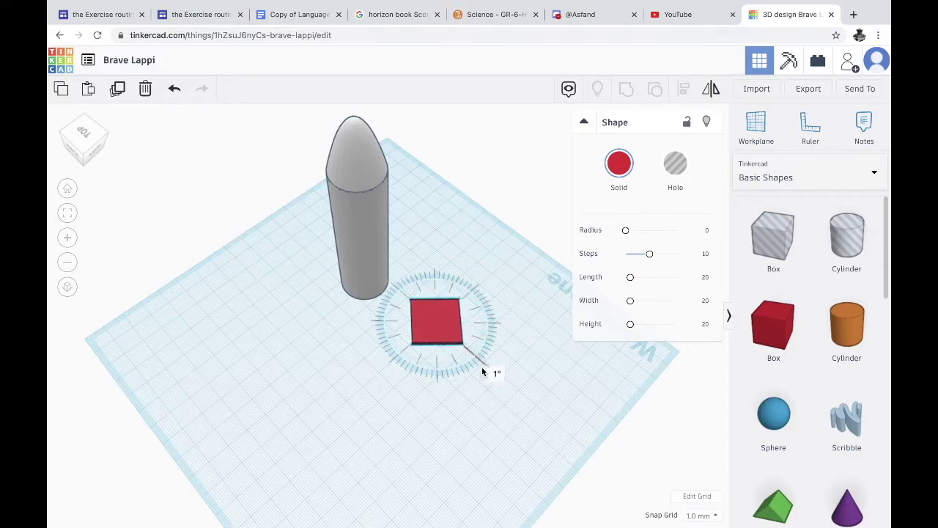
{"action": "left_click_drag", "start_coordinate": [482, 368], "coordinate": [494, 330]}
{"action": "left_click", "coordinate": [453, 367]}
Stretch the tile to 41.49 mm long and stand it upright at 90°
{"action": "left_click", "coordinate": [437, 336]}
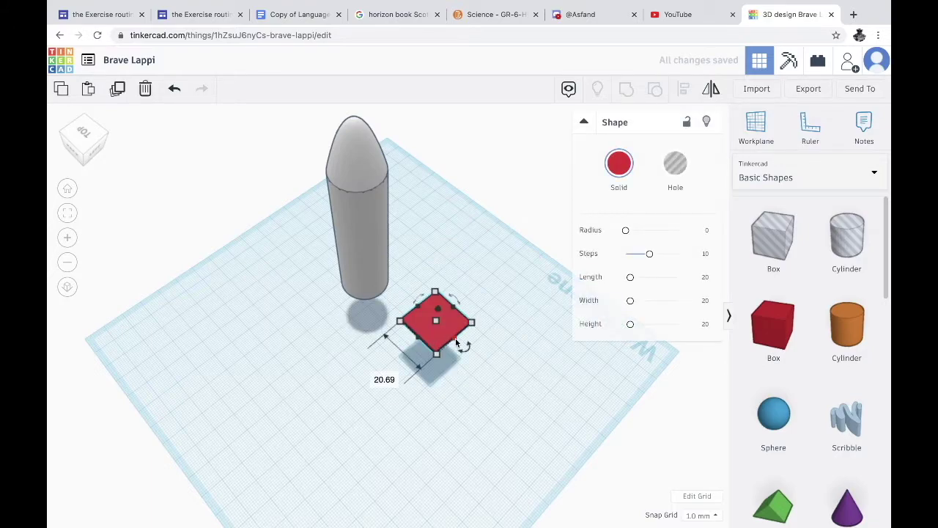
{"action": "left_click_drag", "start_coordinate": [456, 341], "coordinate": [497, 376]}
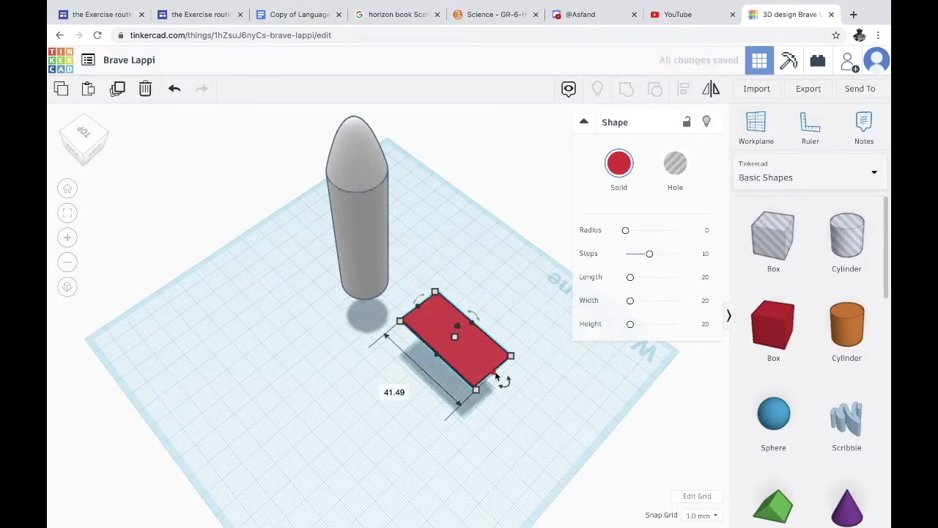
{"action": "left_click", "coordinate": [417, 299]}
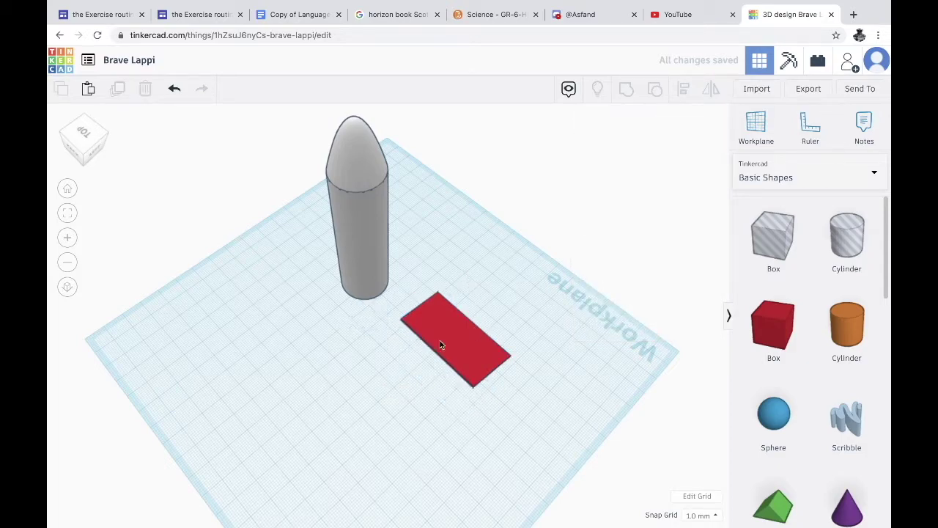
{"action": "left_click", "coordinate": [440, 340]}
{"action": "right_click_drag", "start_coordinate": [439, 340], "coordinate": [401, 295]}
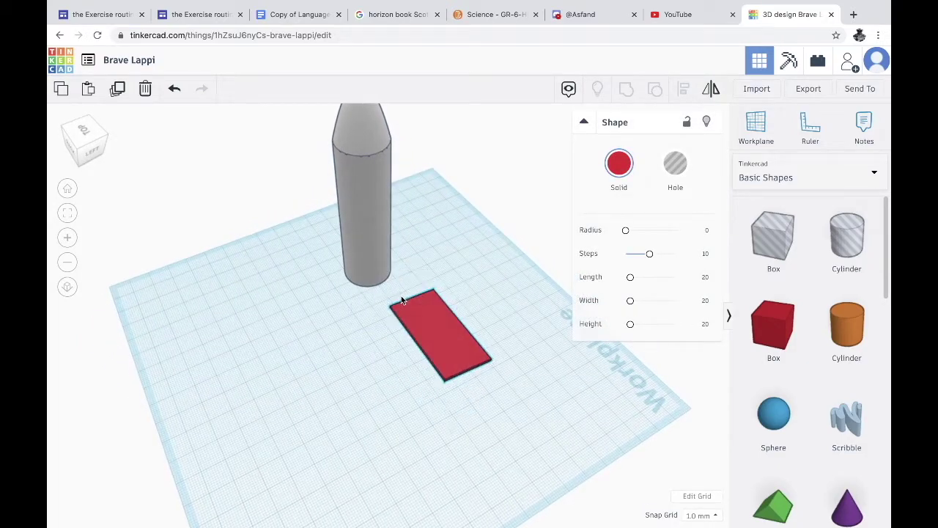
{"action": "left_click_drag", "start_coordinate": [411, 271], "coordinate": [392, 305]}
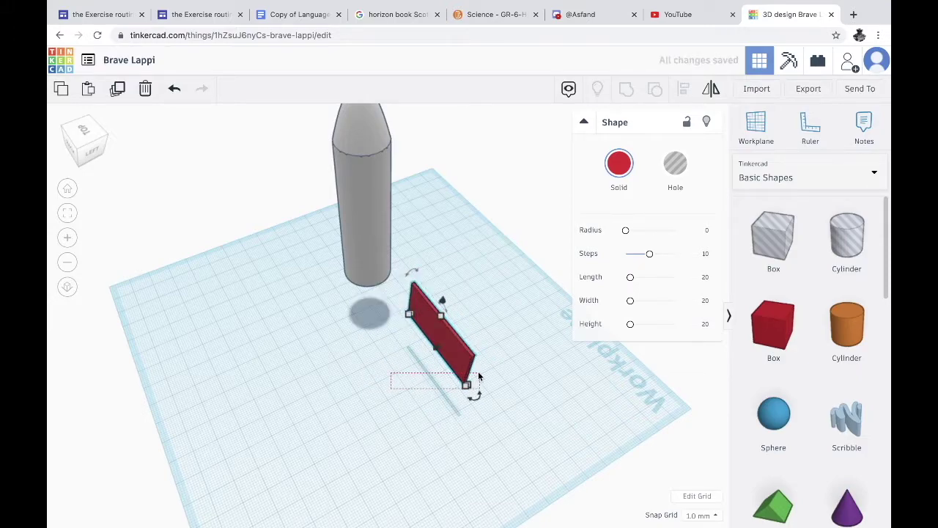
Shorten the fin to 34.49 mm, tilt it, and set it against the cylinder's base
{"action": "right_click_drag", "start_coordinate": [476, 381], "coordinate": [519, 296]}
{"action": "left_click_drag", "start_coordinate": [523, 286], "coordinate": [502, 285]}
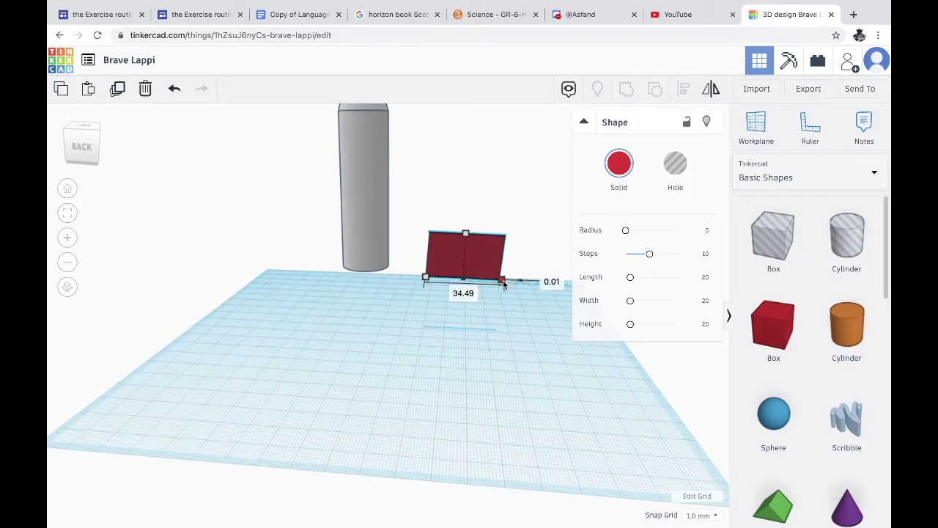
{"action": "left_click_drag", "start_coordinate": [462, 228], "coordinate": [493, 222]}
{"action": "left_click_drag", "start_coordinate": [469, 252], "coordinate": [405, 261]}
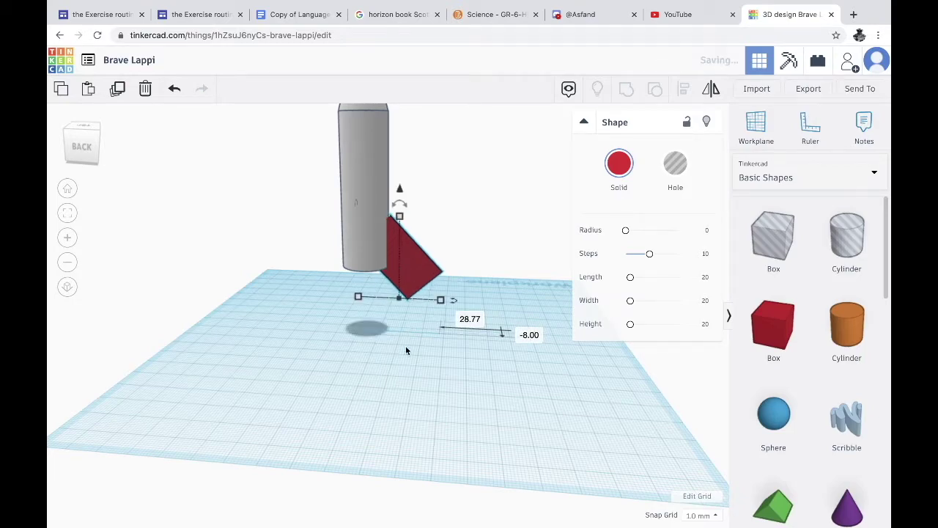
{"action": "right_click_drag", "start_coordinate": [406, 347], "coordinate": [110, 393]}
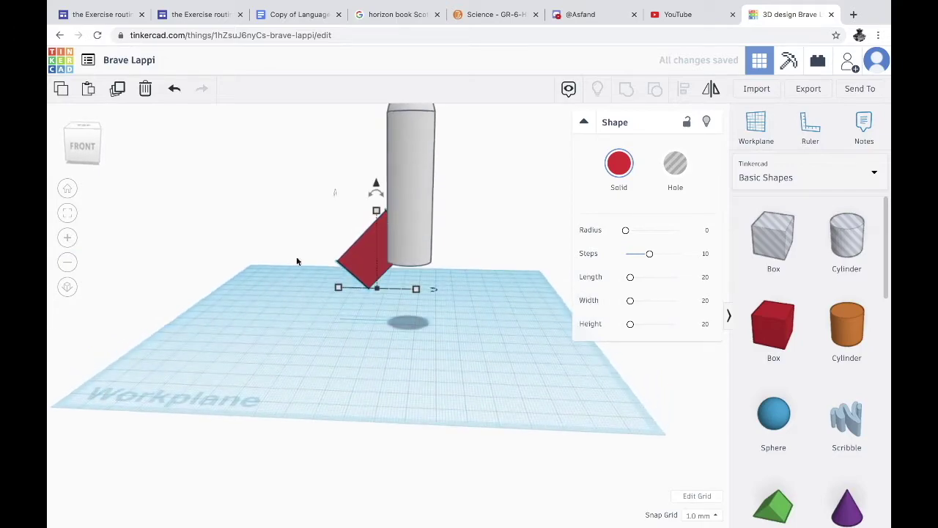
{"action": "left_click_drag", "start_coordinate": [363, 252], "coordinate": [364, 252]}
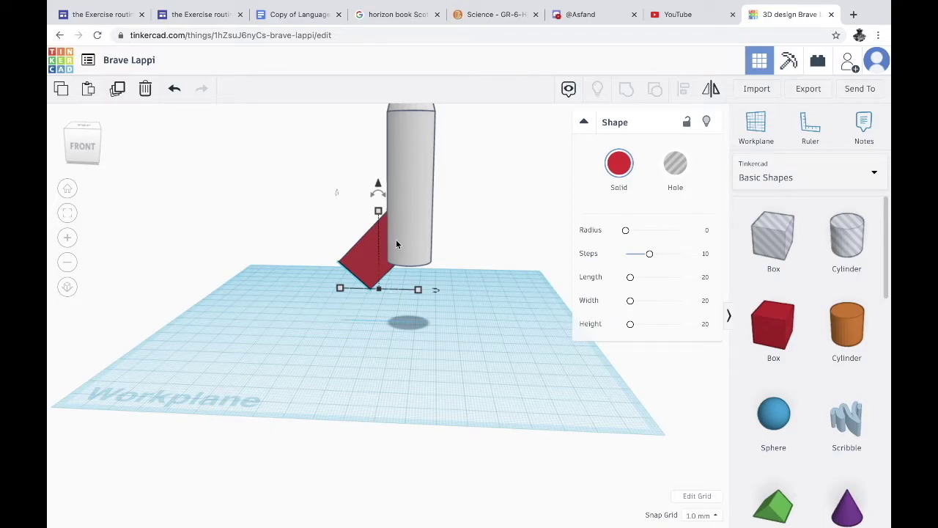
Duplicate the red fin and position it against the rocket body
{"action": "key", "text": "ctrl+d"}
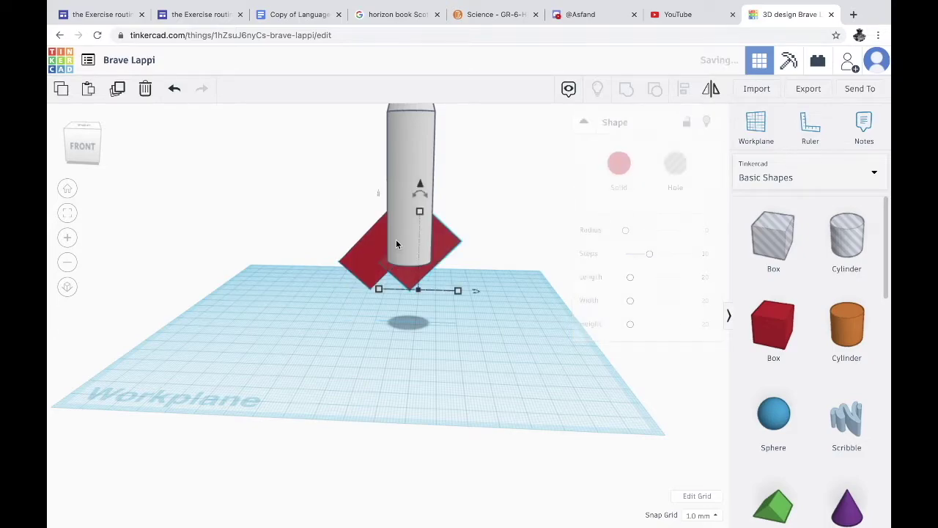
{"action": "left_click_drag", "start_coordinate": [429, 240], "coordinate": [444, 256]}
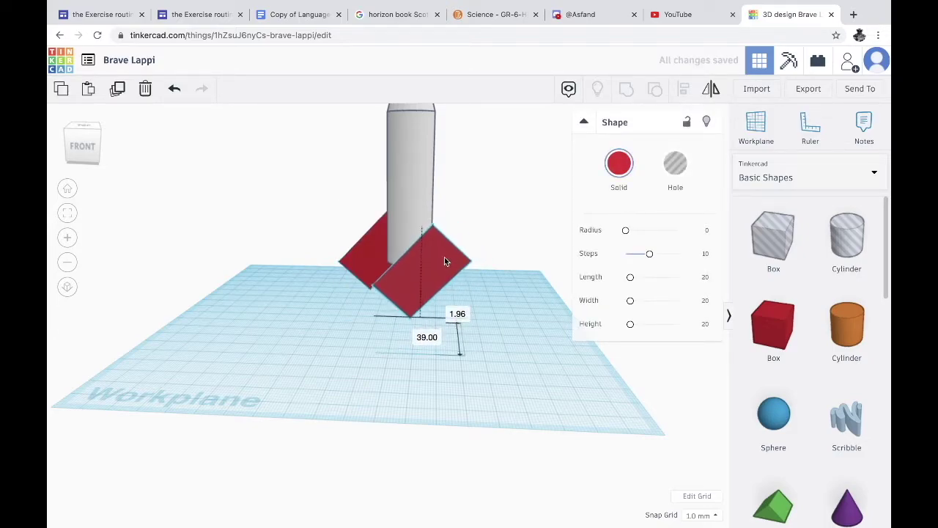
{"action": "right_click_drag", "start_coordinate": [540, 383], "coordinate": [402, 405]}
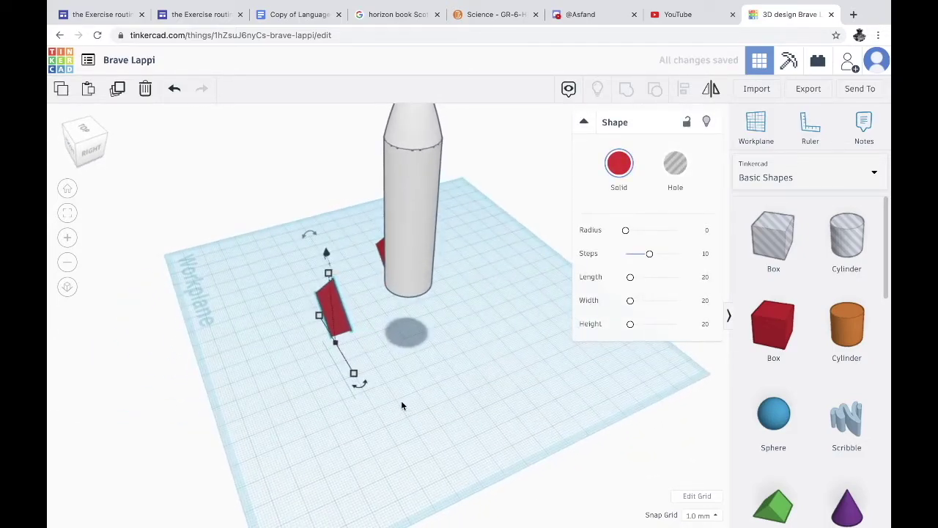
{"action": "right_click_drag", "start_coordinate": [372, 340], "coordinate": [394, 393]}
{"action": "left_click_drag", "start_coordinate": [394, 393], "coordinate": [388, 295]}
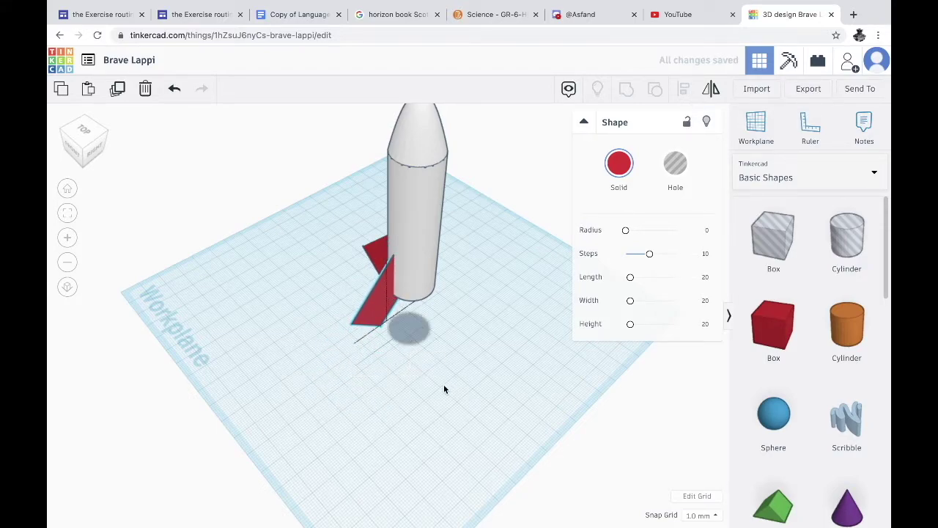
{"action": "right_click_drag", "start_coordinate": [444, 384], "coordinate": [352, 381]}
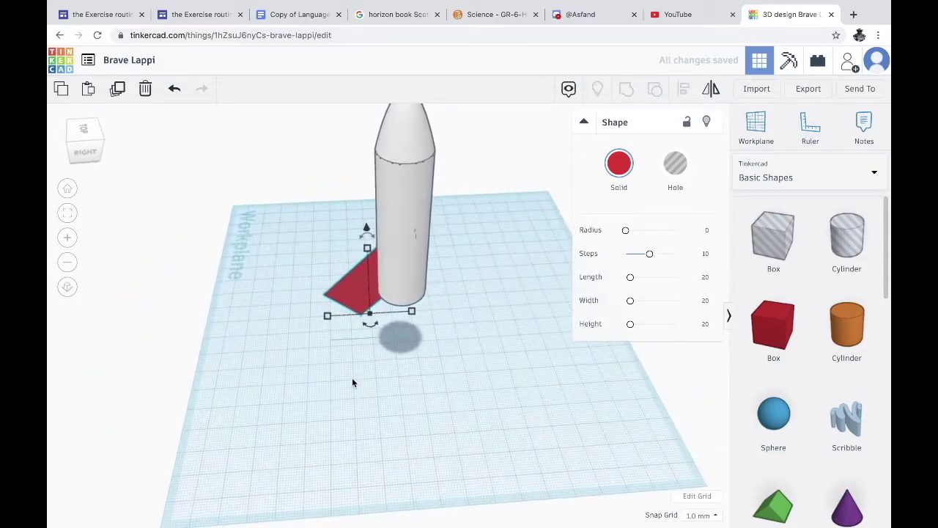
Duplicate the fin again and move the copy to the rocket's opposite side
{"action": "key", "text": "ctrl+d"}
{"action": "left_click_drag", "start_coordinate": [447, 277], "coordinate": [504, 270]}
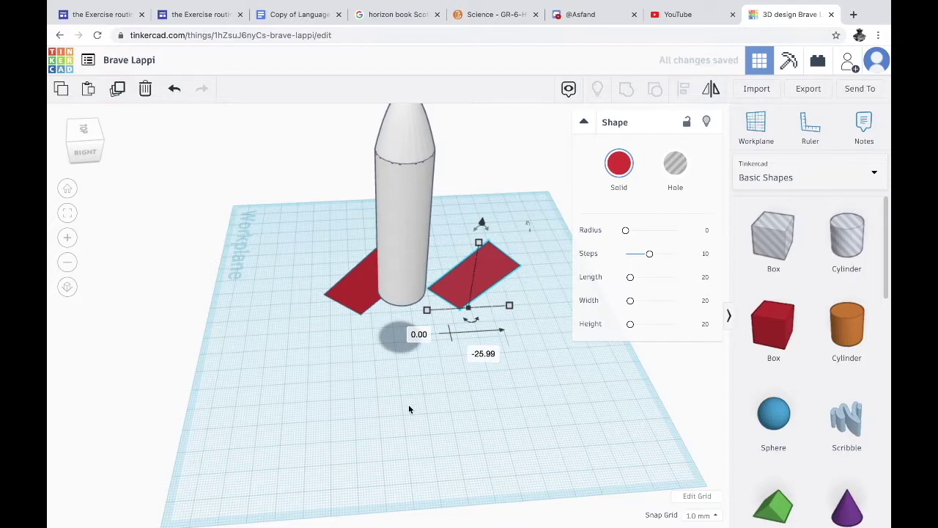
{"action": "right_click_drag", "start_coordinate": [409, 404], "coordinate": [381, 388]}
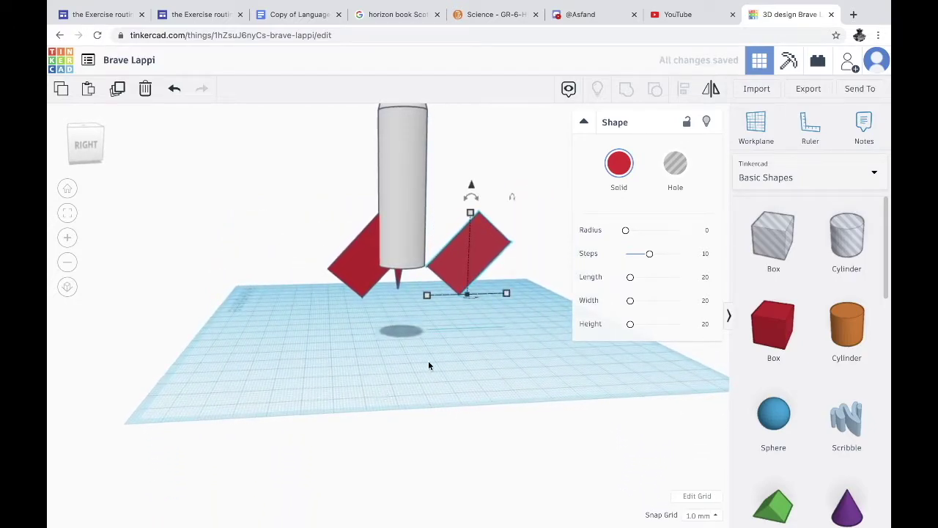
Mirror the copied fin so it angles outward from the rocket
{"action": "left_click", "coordinate": [712, 91]}
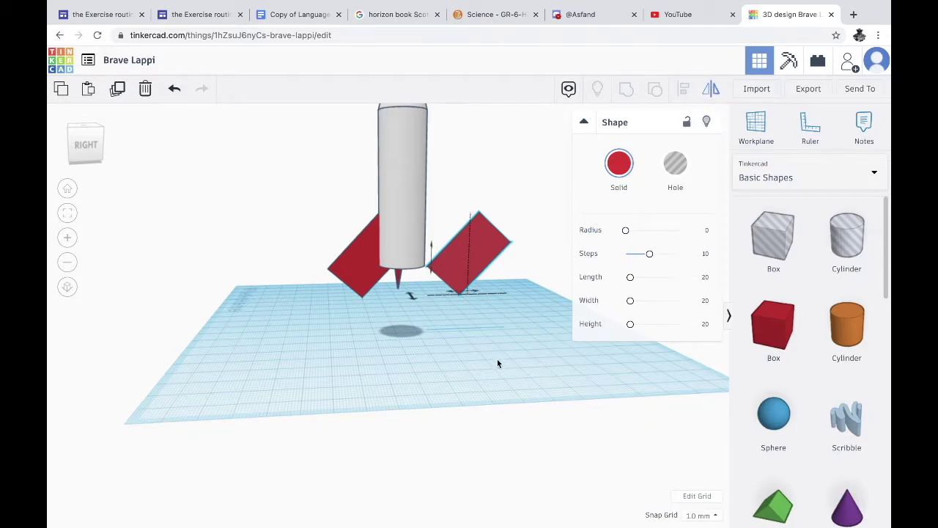
{"action": "right_click_drag", "start_coordinate": [497, 363], "coordinate": [440, 417]}
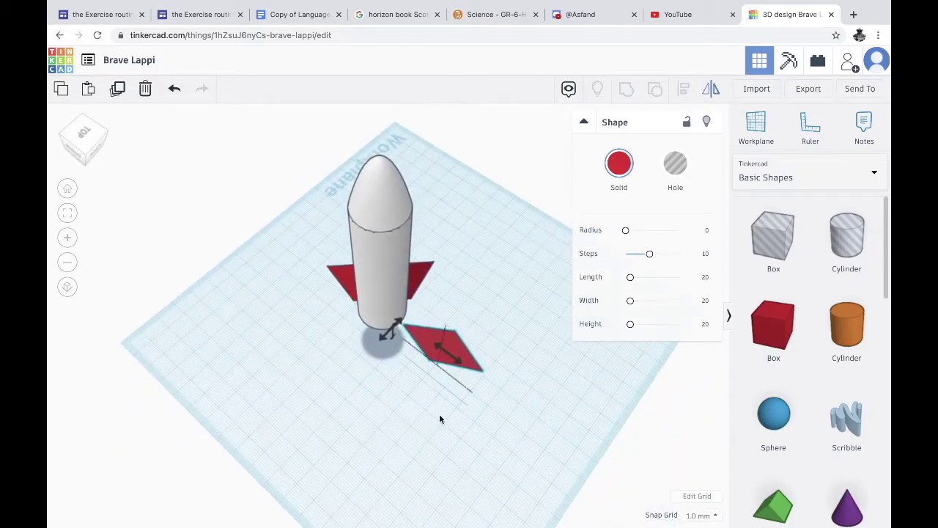
{"action": "left_click", "coordinate": [446, 352]}
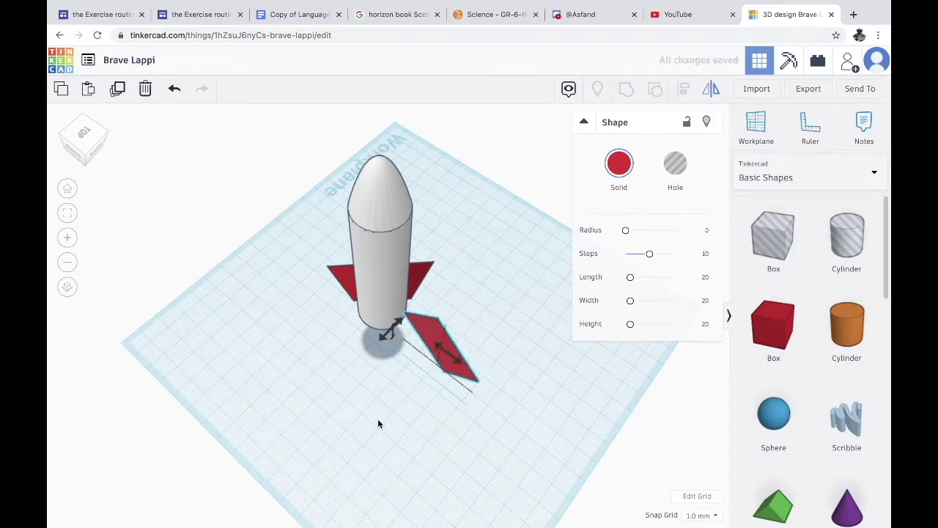
{"action": "left_click", "coordinate": [377, 418]}
{"action": "right_click_drag", "start_coordinate": [436, 417], "coordinate": [490, 295]}
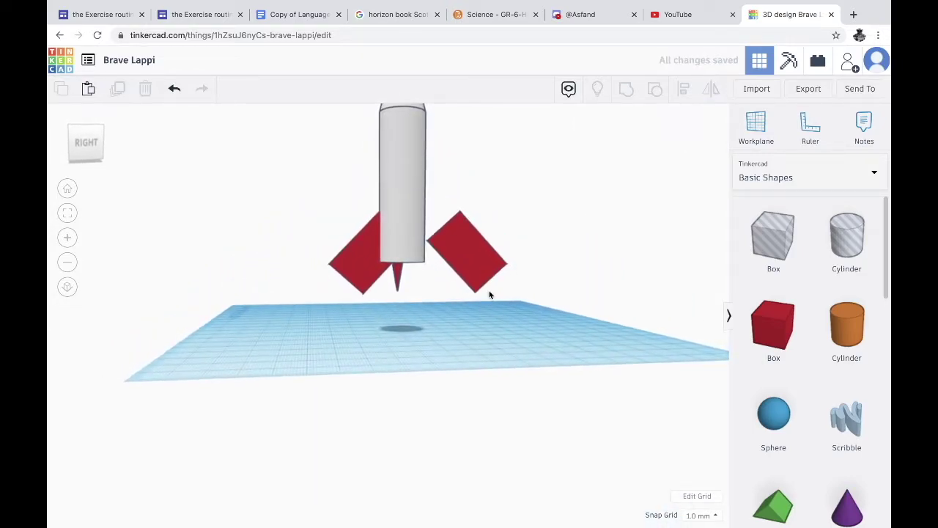
Reposition the mirrored fin back against the rocket body
{"action": "mouse_move", "coordinate": [464, 254]}
{"action": "left_mouse_down"}
{"action": "mouse_move", "coordinate": [446, 247]}
{"action": "mouse_move", "coordinate": [447, 262]}
{"action": "mouse_move", "coordinate": [445, 251]}
{"action": "left_mouse_up"}
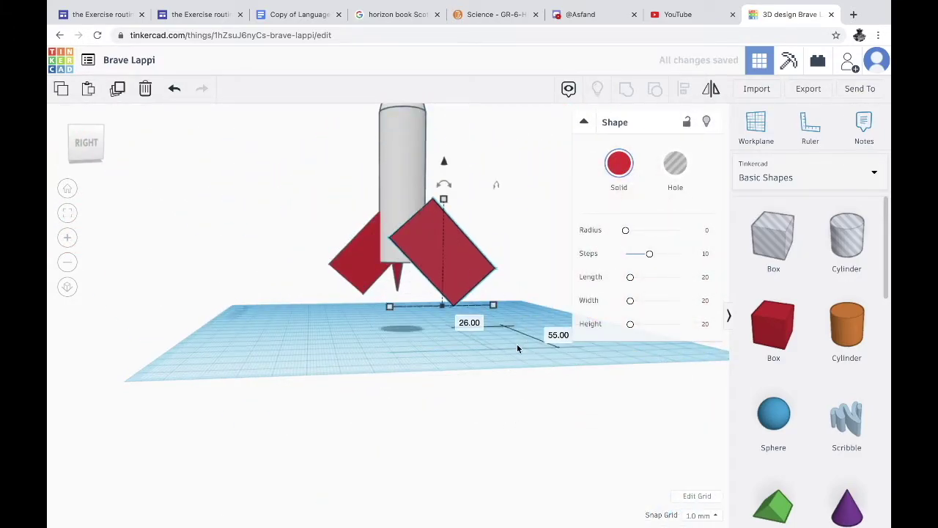
{"action": "right_click_drag", "start_coordinate": [517, 344], "coordinate": [445, 343]}
{"action": "left_click_drag", "start_coordinate": [445, 343], "coordinate": [448, 281]}
{"action": "left_click", "coordinate": [534, 378]}
Copy another fin, move it to the rocket's left side, and mirror it outward
{"action": "right_click_drag", "start_coordinate": [534, 379], "coordinate": [407, 289]}
{"action": "left_click", "coordinate": [408, 293]}
{"action": "key", "text": "ctrl+c"}
{"action": "key", "text": "ctrl+v"}
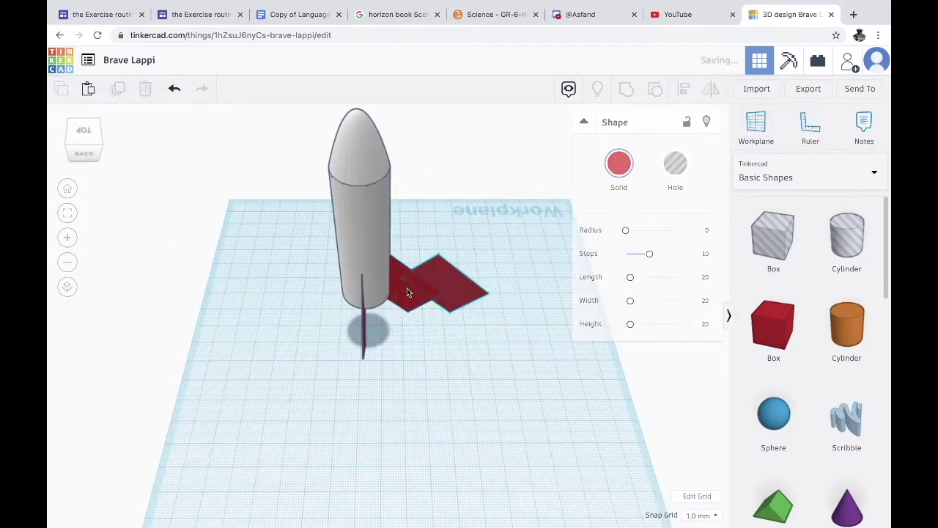
{"action": "left_click_drag", "start_coordinate": [442, 277], "coordinate": [308, 287]}
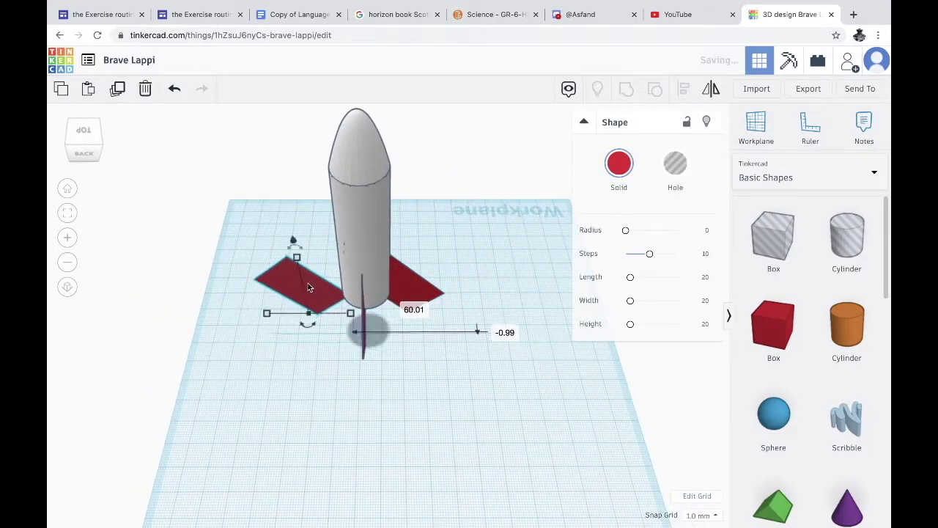
{"action": "left_click", "coordinate": [706, 91]}
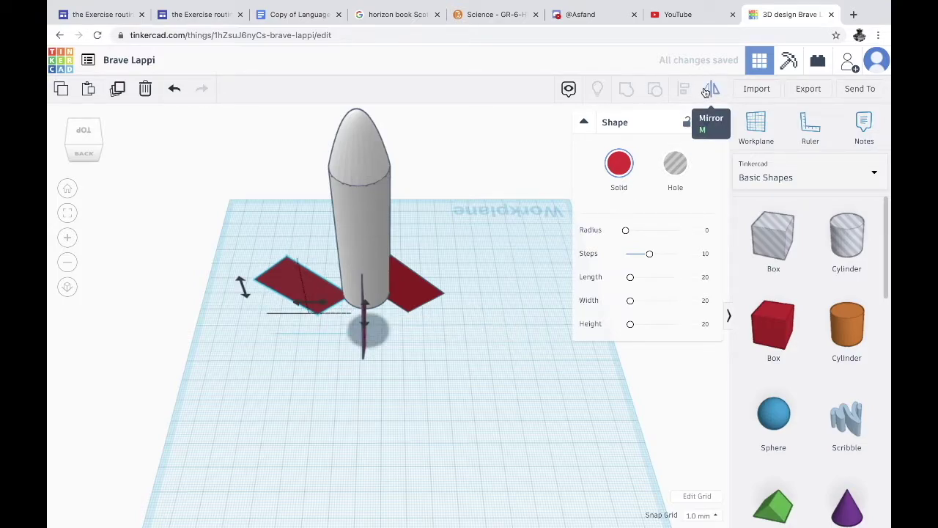
{"action": "left_click", "coordinate": [316, 317]}
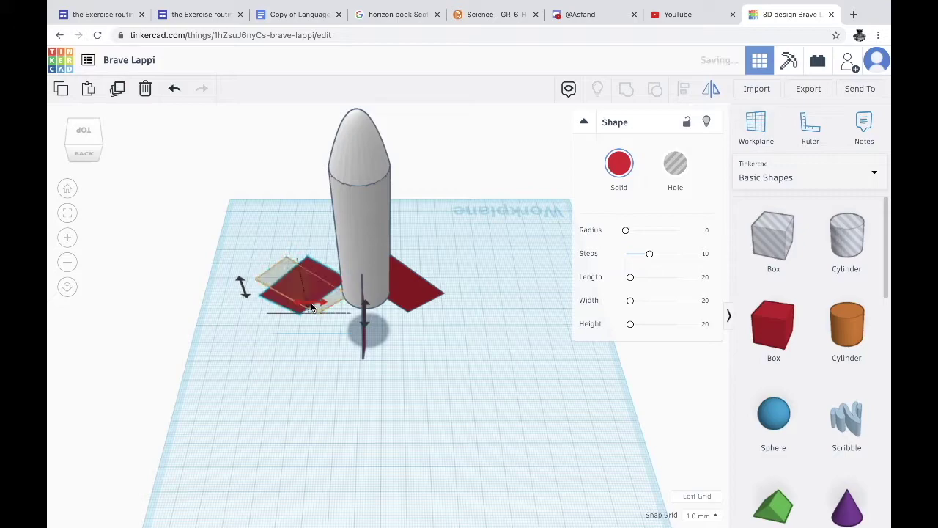
{"action": "left_click", "coordinate": [299, 429]}
Nudge the right fin closer to the body, then select the body and all four fins
{"action": "right_click_drag", "start_coordinate": [299, 429], "coordinate": [574, 388]}
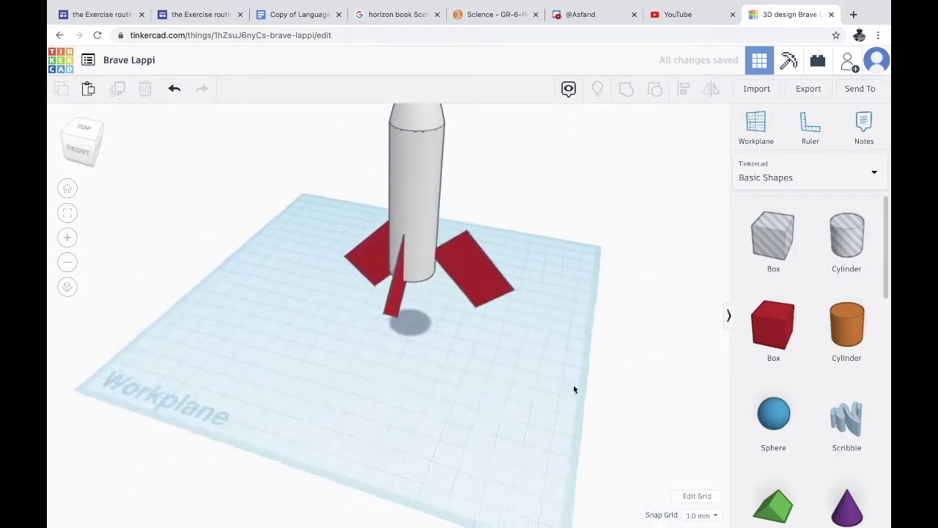
{"action": "left_click", "coordinate": [447, 263]}
{"action": "left_click_drag", "start_coordinate": [446, 264], "coordinate": [439, 265]}
{"action": "right_click_drag", "start_coordinate": [470, 447], "coordinate": [505, 446]}
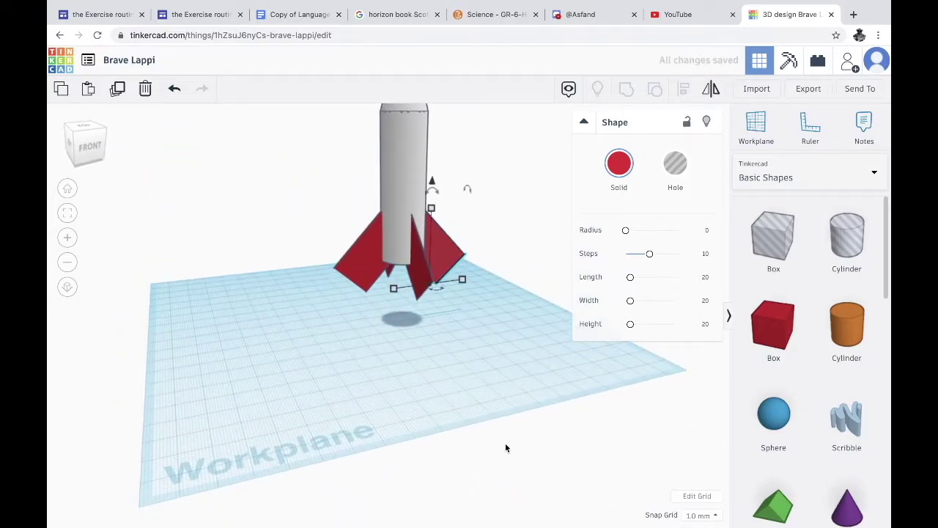
{"action": "scroll", "coordinate": [493, 434], "scroll_direction": "down", "scroll_amount": 3}
{"action": "left_click_drag", "start_coordinate": [431, 252], "coordinate": [505, 308]}
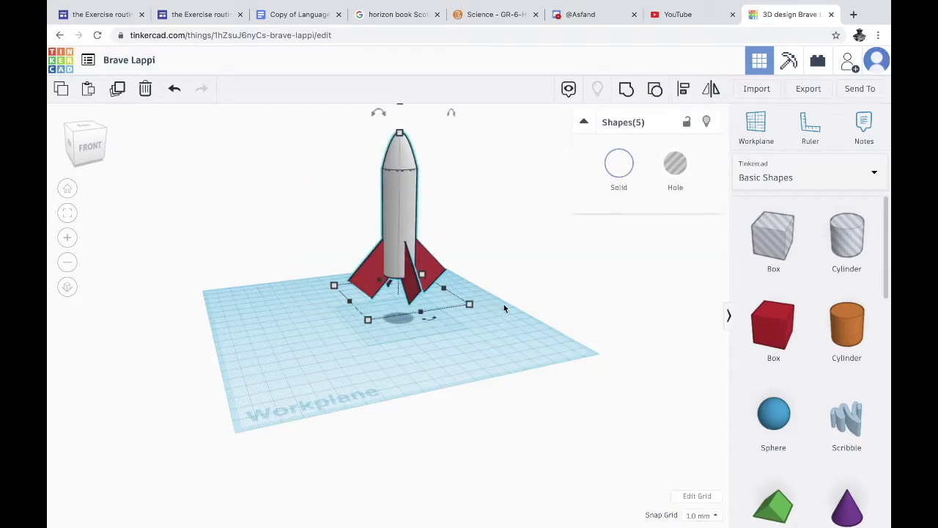
Group the rocket body and four fins into one grey shape
{"action": "left_click", "coordinate": [625, 90]}
{"action": "right_click_drag", "start_coordinate": [386, 357], "coordinate": [552, 358]}
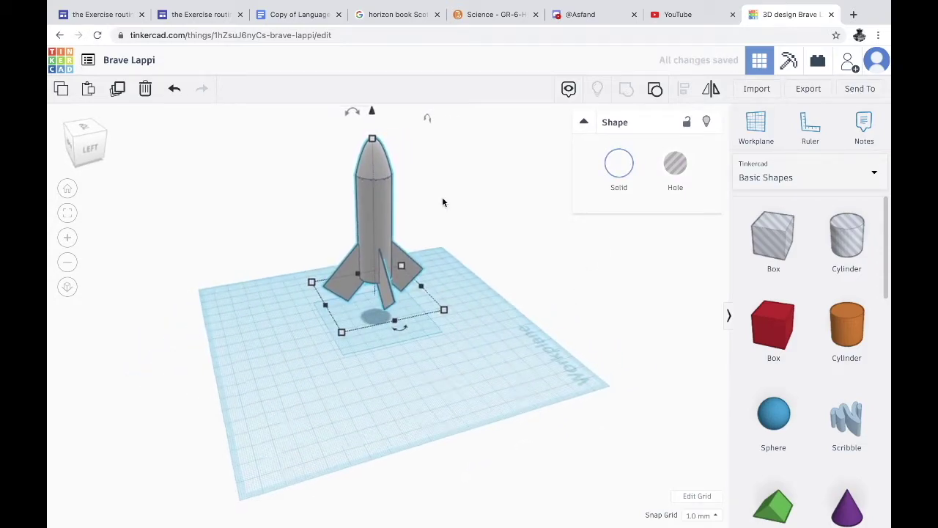
{"action": "scroll", "coordinate": [442, 202], "scroll_direction": "down", "scroll_amount": 2}
Lift the grouped rocket to hover 35.00 mm above the workplane
{"action": "left_click_drag", "start_coordinate": [374, 163], "coordinate": [374, 114]}
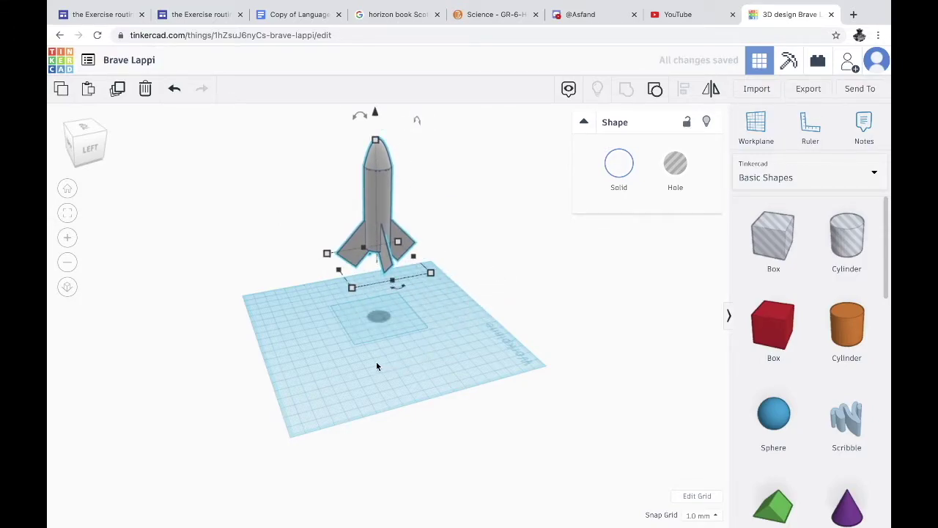
{"action": "right_click_drag", "start_coordinate": [375, 360], "coordinate": [490, 375]}
{"action": "scroll", "coordinate": [489, 375], "scroll_direction": "down", "scroll_amount": 1}
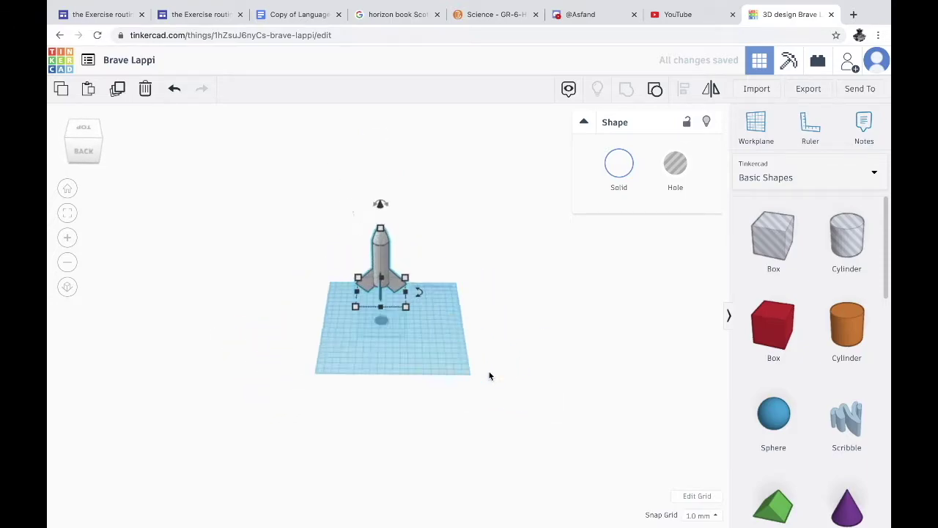
{"action": "scroll", "coordinate": [469, 389], "scroll_direction": "up", "scroll_amount": 3}
{"action": "right_click_drag", "start_coordinate": [447, 398], "coordinate": [371, 189]}
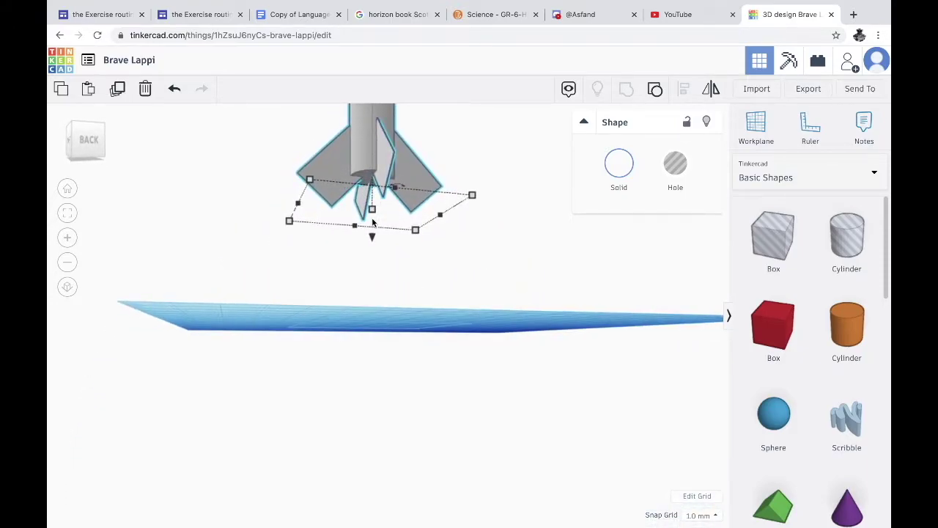
{"action": "right_click_drag", "start_coordinate": [372, 222], "coordinate": [413, 350]}
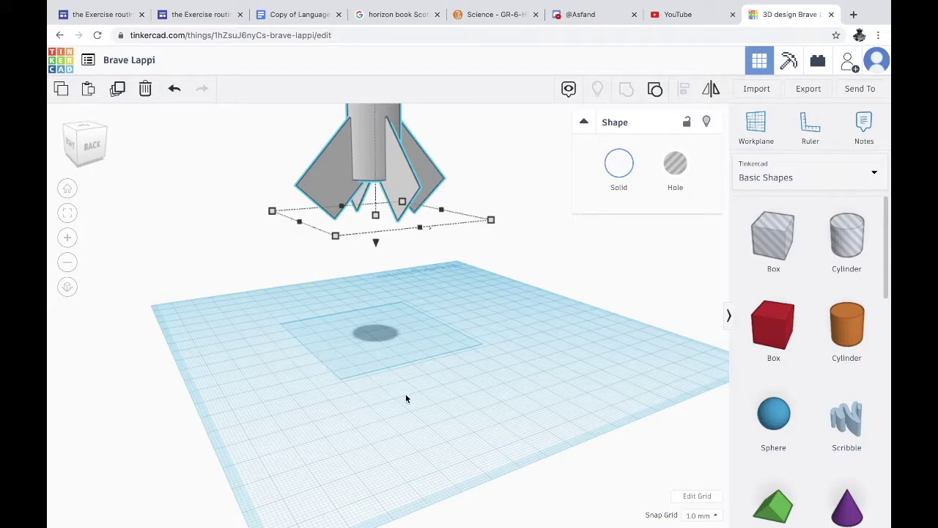
Place three Skeleton thigh shapes from Printables > Skeleton onto the workplane
{"action": "left_click", "coordinate": [789, 188]}
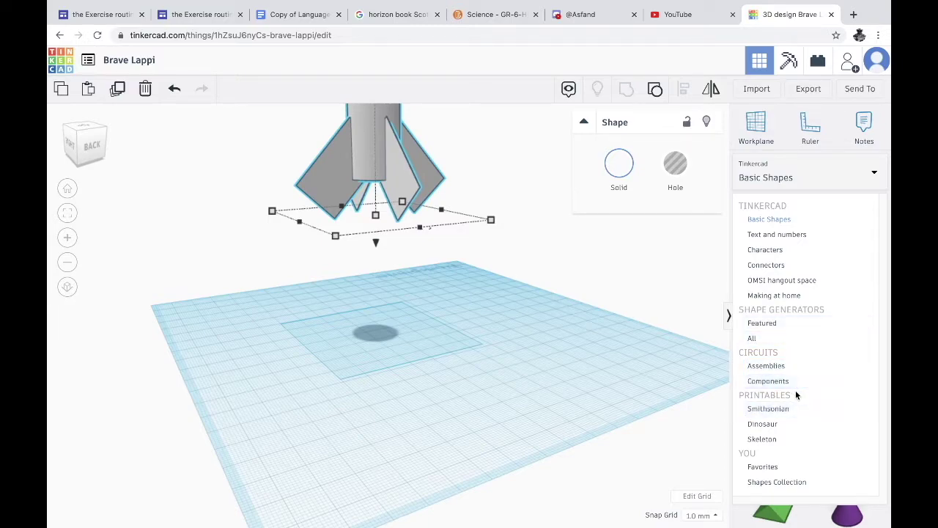
{"action": "left_click", "coordinate": [789, 440]}
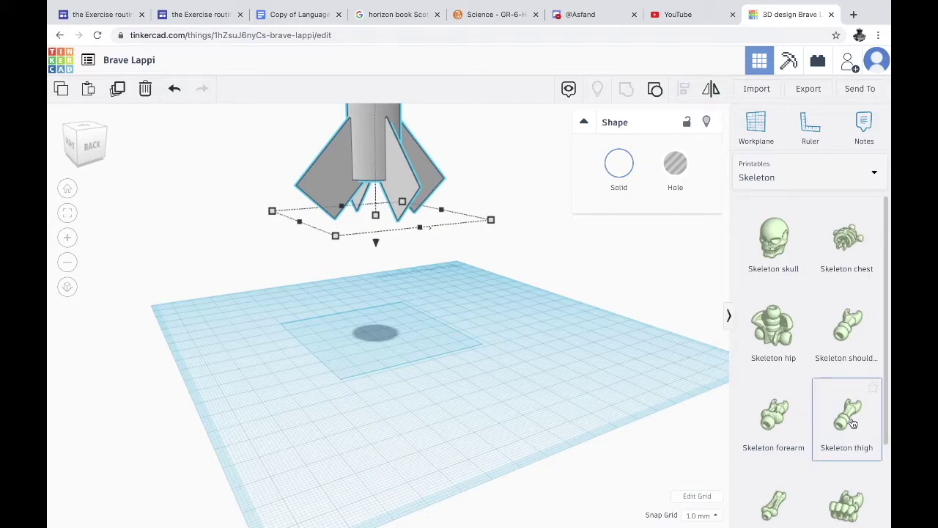
{"action": "left_click_drag", "start_coordinate": [852, 423], "coordinate": [513, 361]}
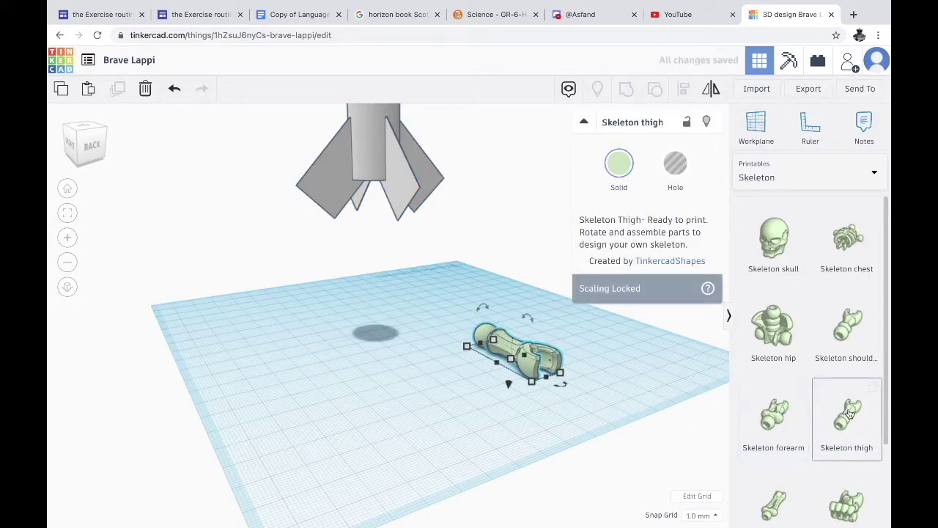
{"action": "left_click_drag", "start_coordinate": [849, 414], "coordinate": [491, 370]}
{"action": "left_click_drag", "start_coordinate": [815, 417], "coordinate": [542, 342]}
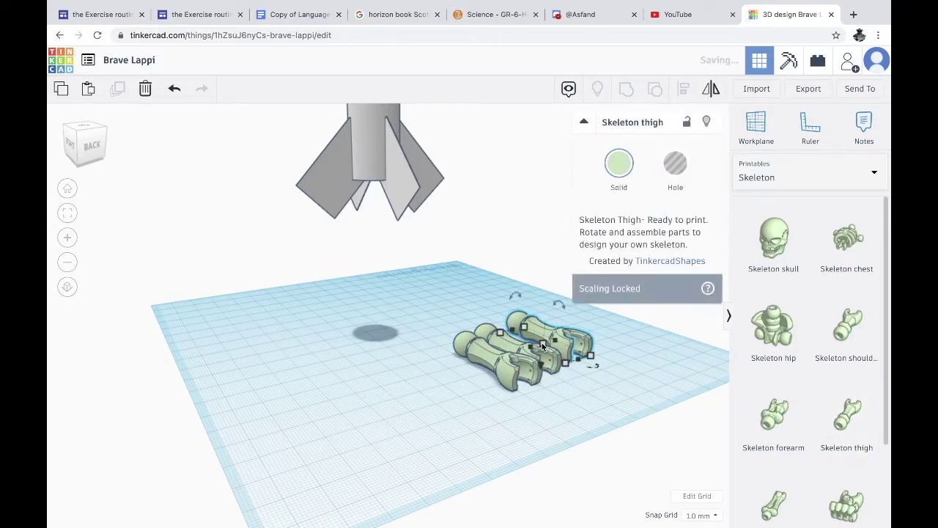
{"action": "right_click_drag", "start_coordinate": [642, 400], "coordinate": [709, 442]}
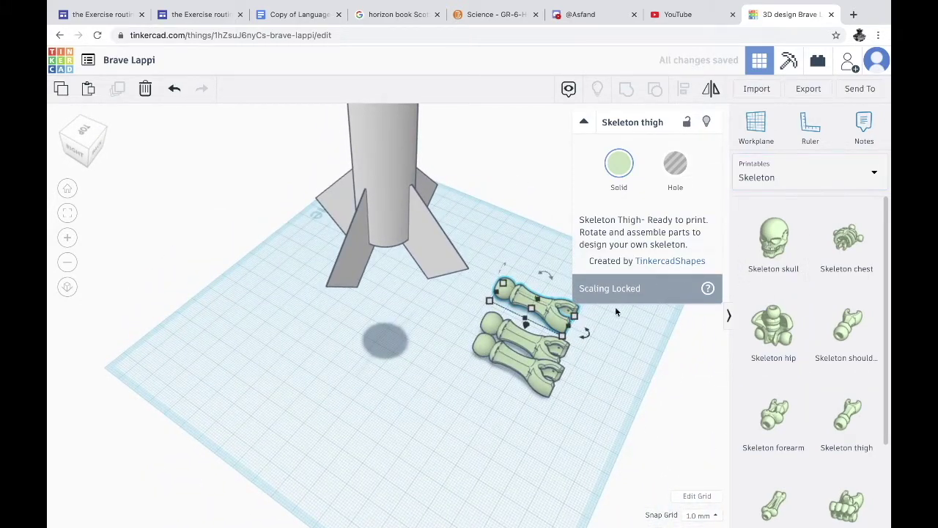
Stack the three thigh pieces together and select them all
{"action": "left_click", "coordinate": [503, 357]}
{"action": "left_click_drag", "start_coordinate": [504, 356], "coordinate": [520, 363]}
{"action": "right_click_drag", "start_coordinate": [433, 398], "coordinate": [489, 302]}
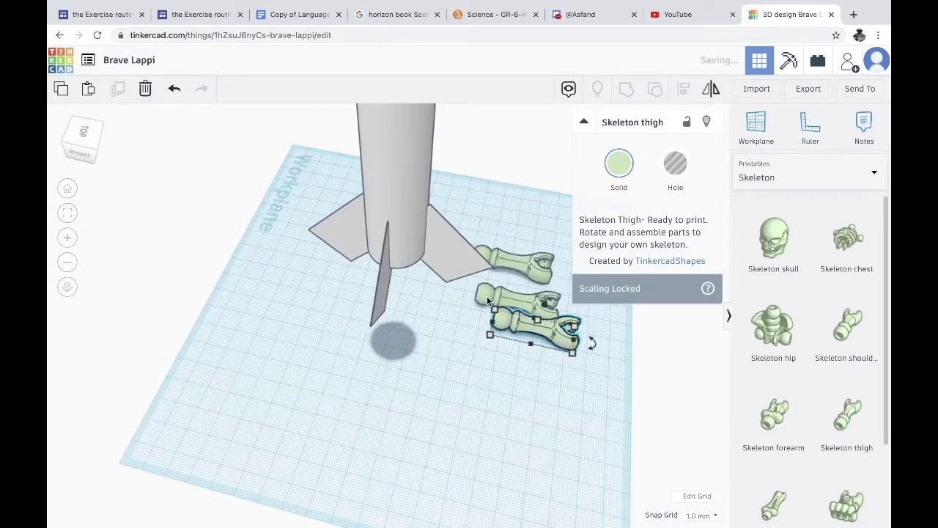
{"action": "left_click", "coordinate": [511, 264]}
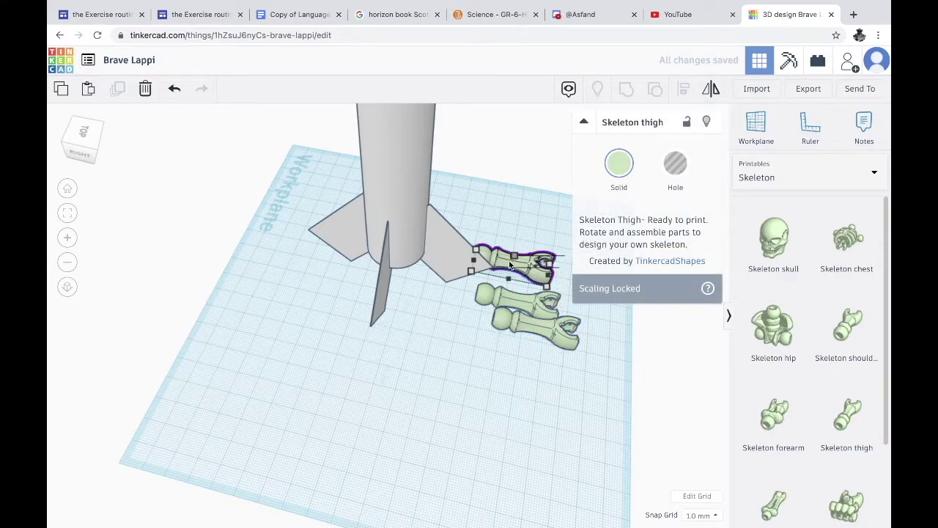
{"action": "mouse_move", "coordinate": [546, 291]}
{"action": "left_mouse_down"}
{"action": "mouse_move", "coordinate": [558, 324]}
{"action": "mouse_move", "coordinate": [558, 287]}
{"action": "left_mouse_up"}
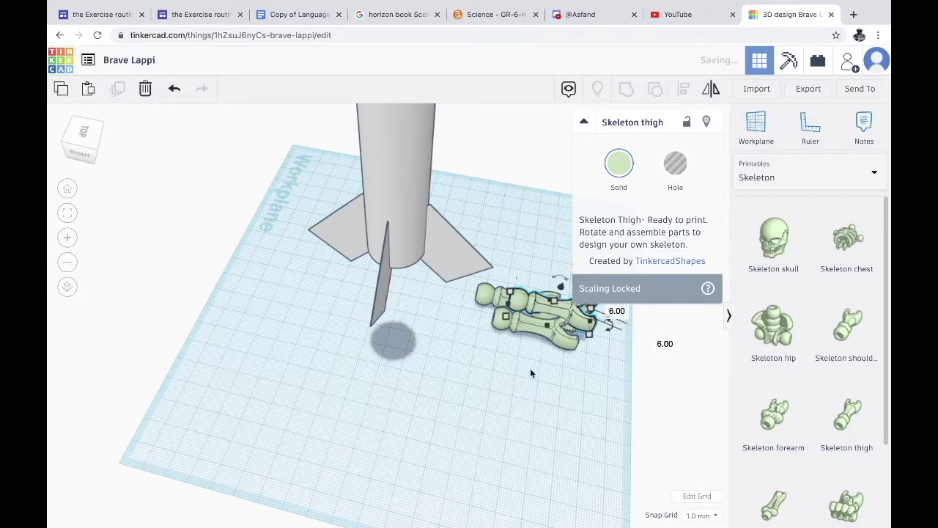
{"action": "right_click_drag", "start_coordinate": [529, 370], "coordinate": [523, 266]}
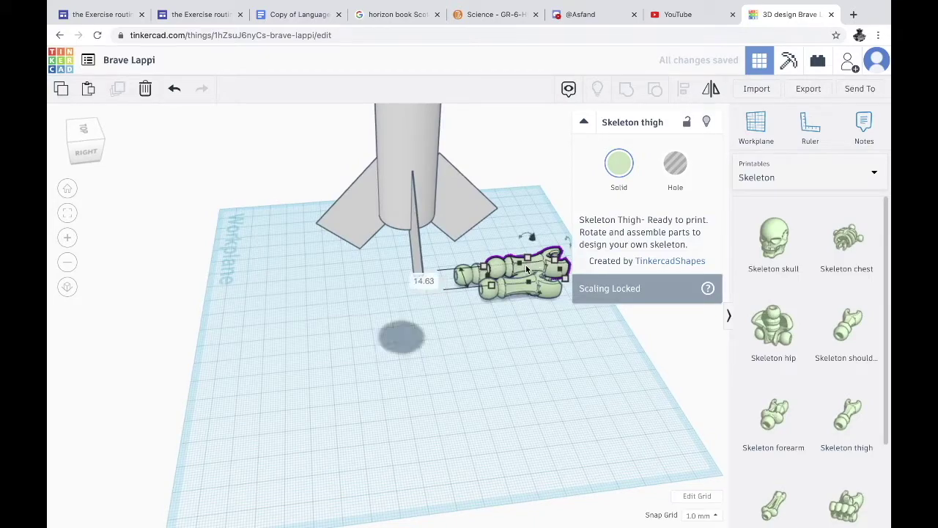
{"action": "right_click_drag", "start_coordinate": [498, 360], "coordinate": [448, 378]}
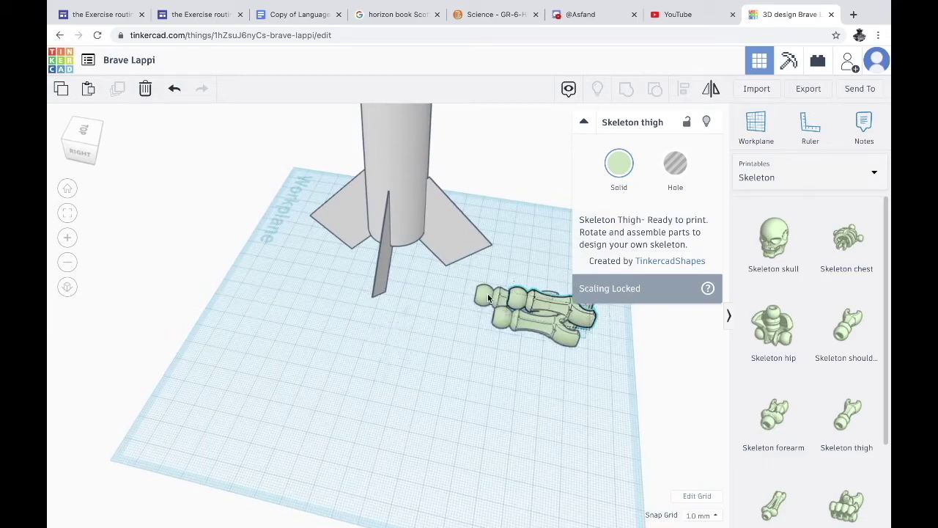
{"action": "left_click_drag", "start_coordinate": [490, 293], "coordinate": [644, 386]}
{"action": "left_click", "coordinate": [472, 374]}
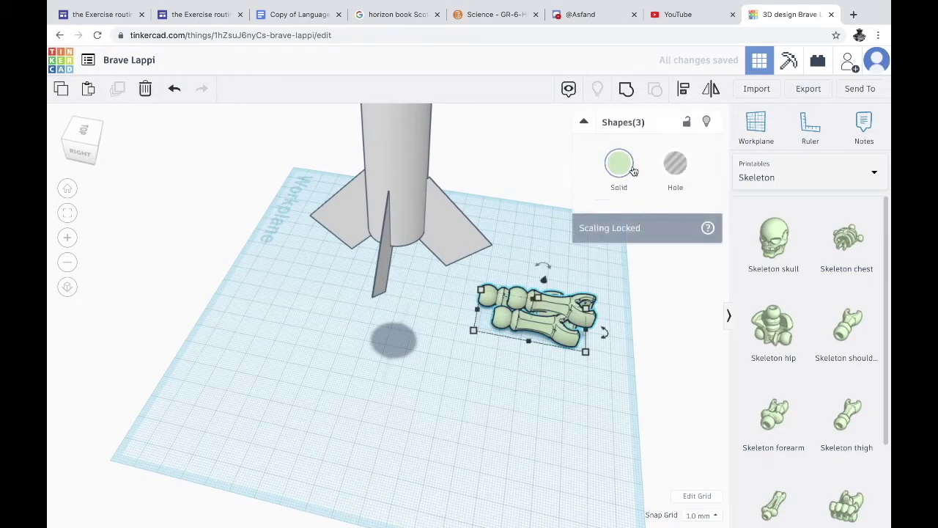
Group the three skeleton pieces and rotate the group upright
{"action": "left_click", "coordinate": [627, 91]}
{"action": "left_click_drag", "start_coordinate": [543, 268], "coordinate": [472, 285]}
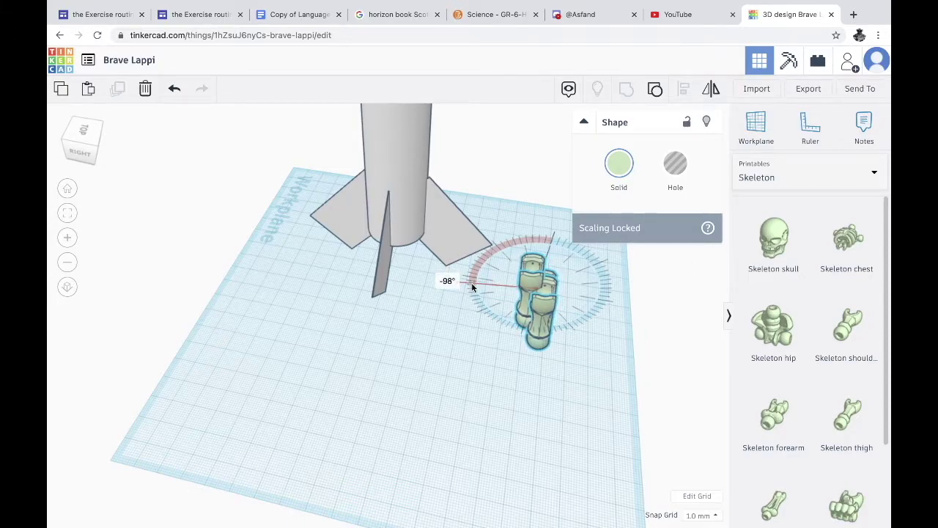
{"action": "left_click_drag", "start_coordinate": [471, 288], "coordinate": [505, 315]}
{"action": "right_click_drag", "start_coordinate": [506, 315], "coordinate": [528, 287]}
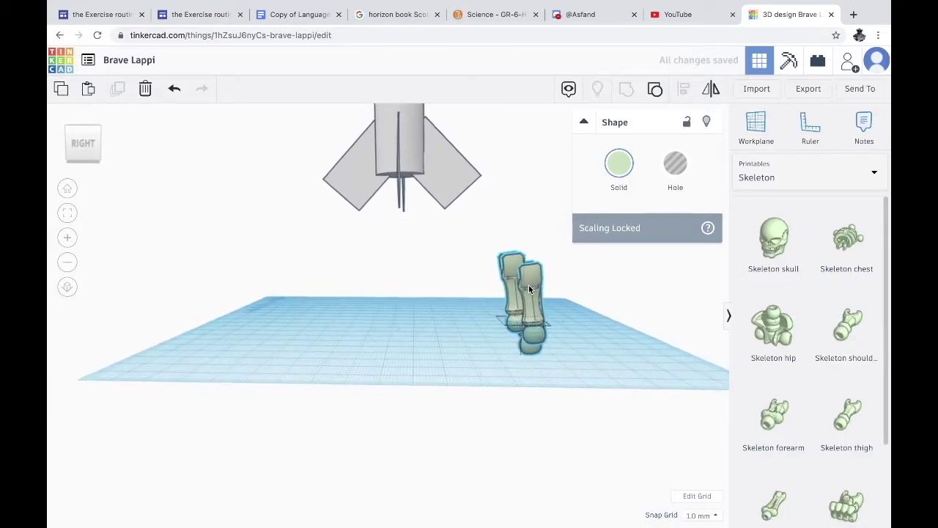
{"action": "left_click_drag", "start_coordinate": [515, 236], "coordinate": [522, 240]}
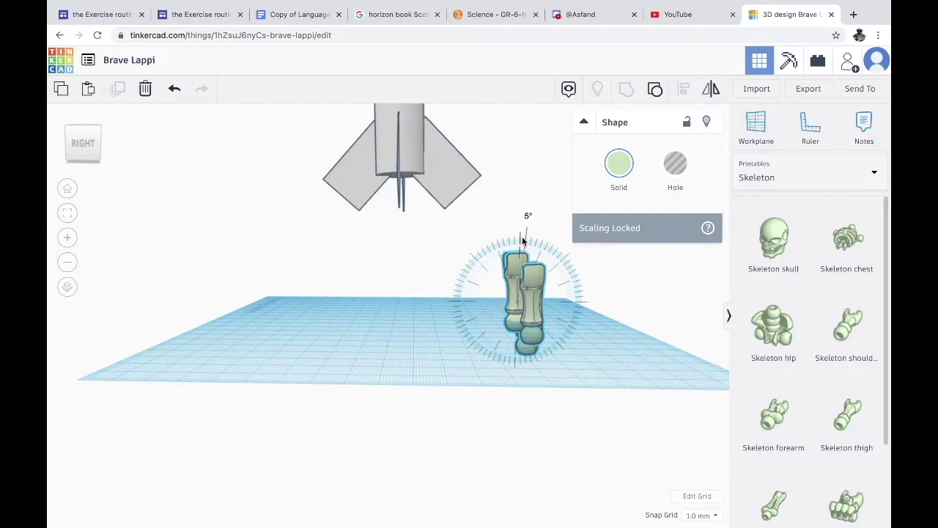
{"action": "left_click_drag", "start_coordinate": [522, 239], "coordinate": [523, 237]}
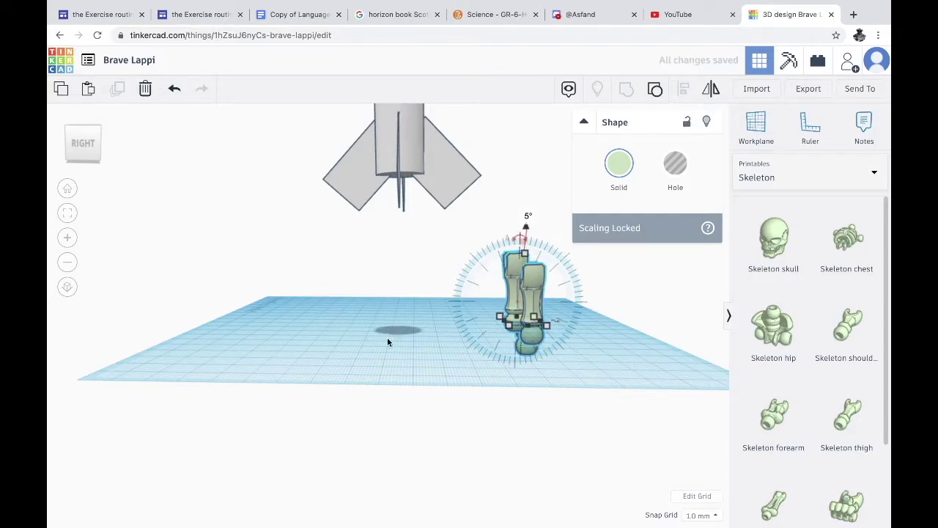
{"action": "right_click_drag", "start_coordinate": [522, 238], "coordinate": [469, 349]}
Move the skeleton group toward the centre under the rocket and raise it
{"action": "left_click_drag", "start_coordinate": [513, 282], "coordinate": [430, 314]}
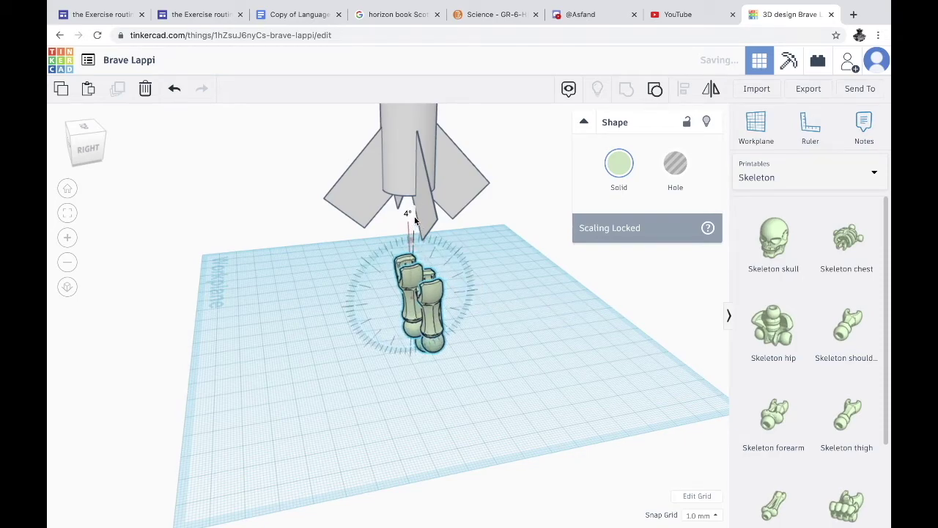
{"action": "left_click_drag", "start_coordinate": [423, 238], "coordinate": [421, 210]}
{"action": "right_click_drag", "start_coordinate": [437, 253], "coordinate": [335, 150]}
Align the rocket and skeleton group to their centres on both horizontal axes
{"action": "left_click_drag", "start_coordinate": [511, 326], "coordinate": [517, 324]}
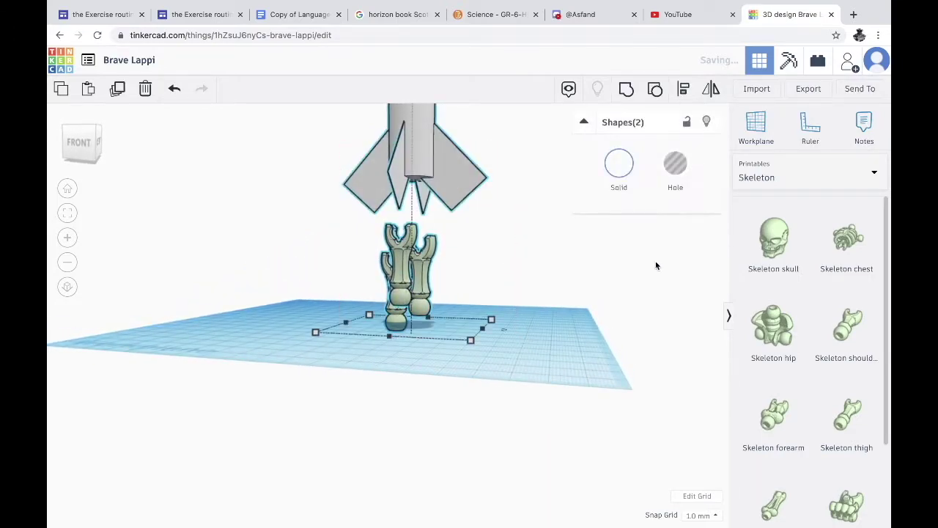
{"action": "left_click", "coordinate": [691, 92]}
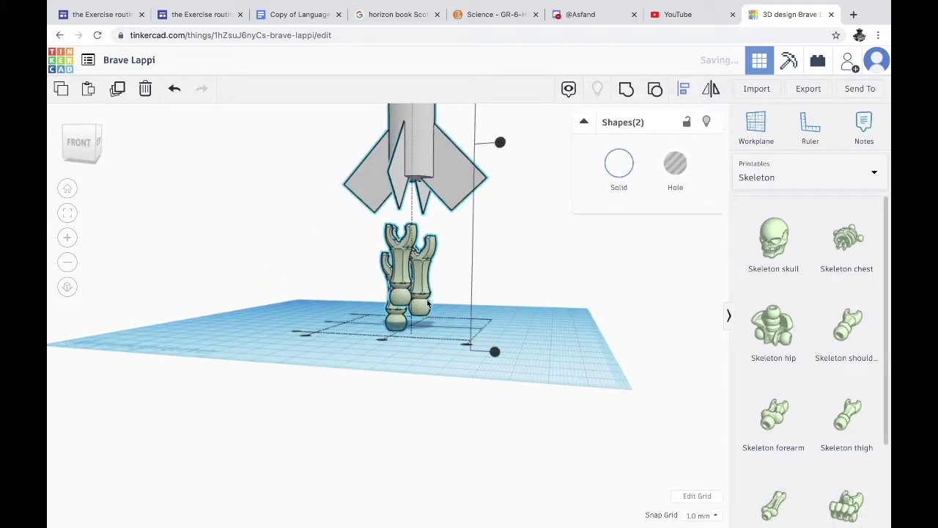
{"action": "left_click", "coordinate": [381, 338]}
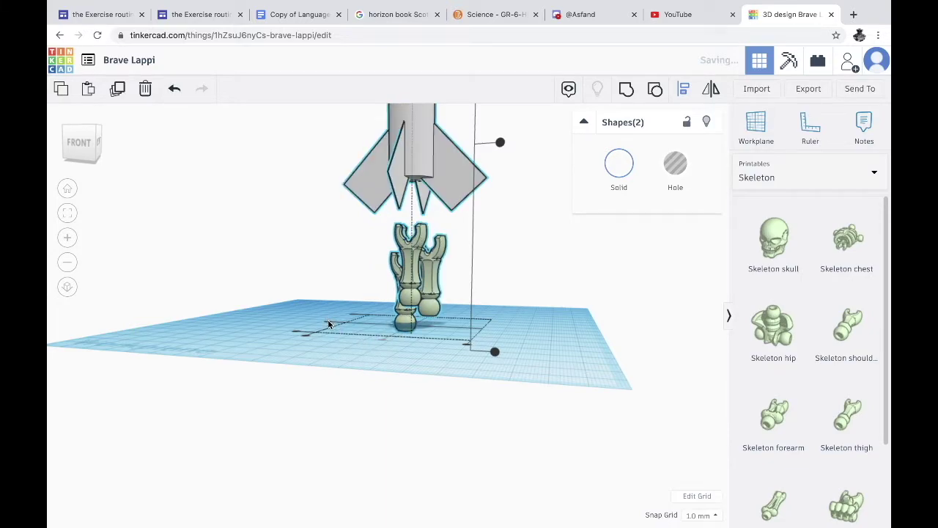
{"action": "left_click", "coordinate": [329, 324]}
{"action": "right_click_drag", "start_coordinate": [328, 324], "coordinate": [309, 212]}
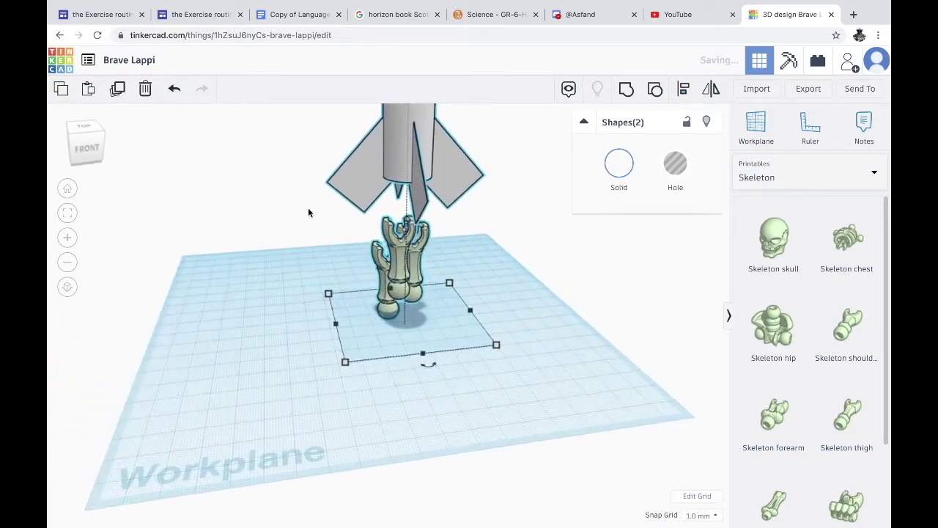
{"action": "left_click", "coordinate": [687, 90]}
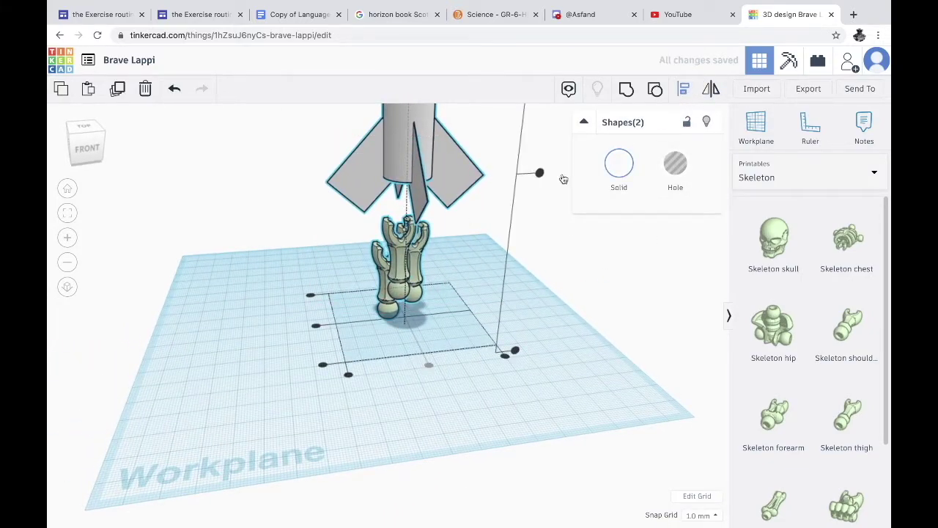
{"action": "left_click", "coordinate": [315, 328]}
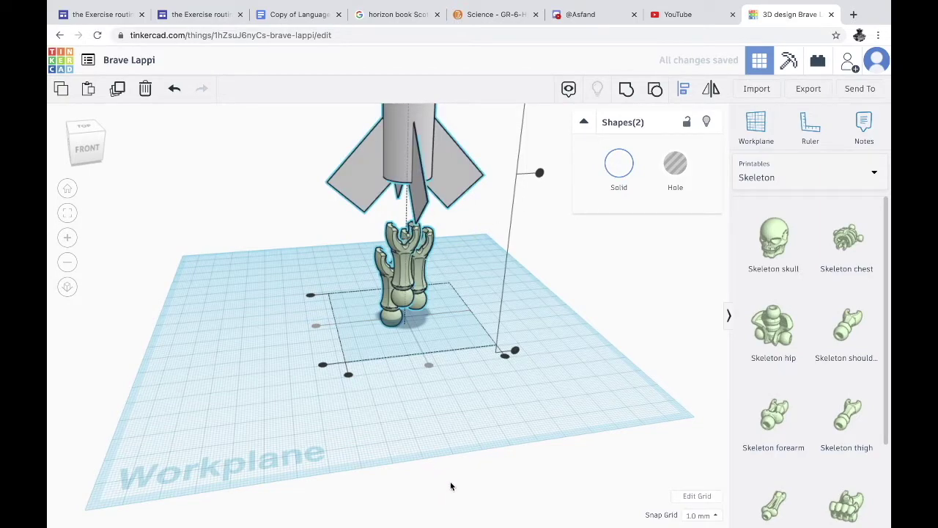
{"action": "left_click", "coordinate": [436, 452]}
Lower the rocket to about 12.00 mm so its tail encloses the skeleton piece
{"action": "right_click_drag", "start_coordinate": [436, 453], "coordinate": [480, 341]}
{"action": "scroll", "coordinate": [580, 402], "scroll_direction": "down", "scroll_amount": 3}
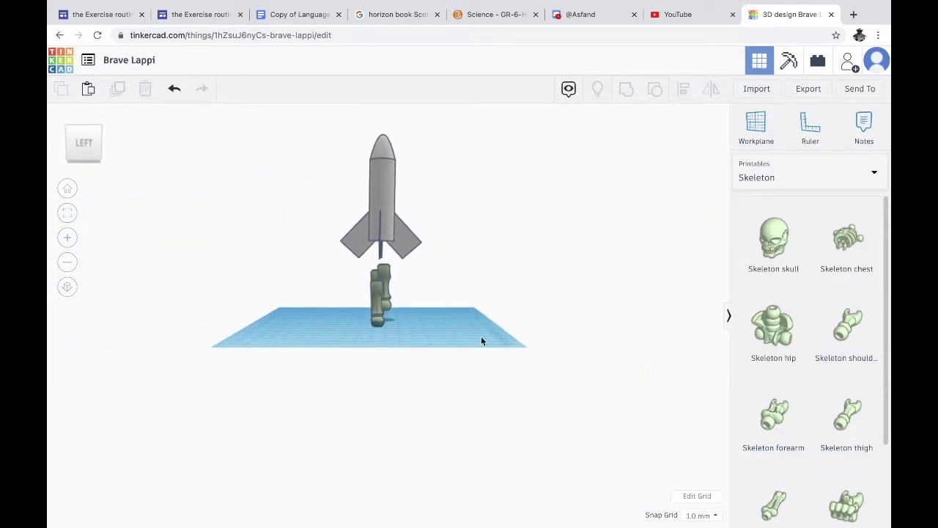
{"action": "left_click", "coordinate": [382, 157]}
{"action": "left_click_drag", "start_coordinate": [381, 110], "coordinate": [379, 162]}
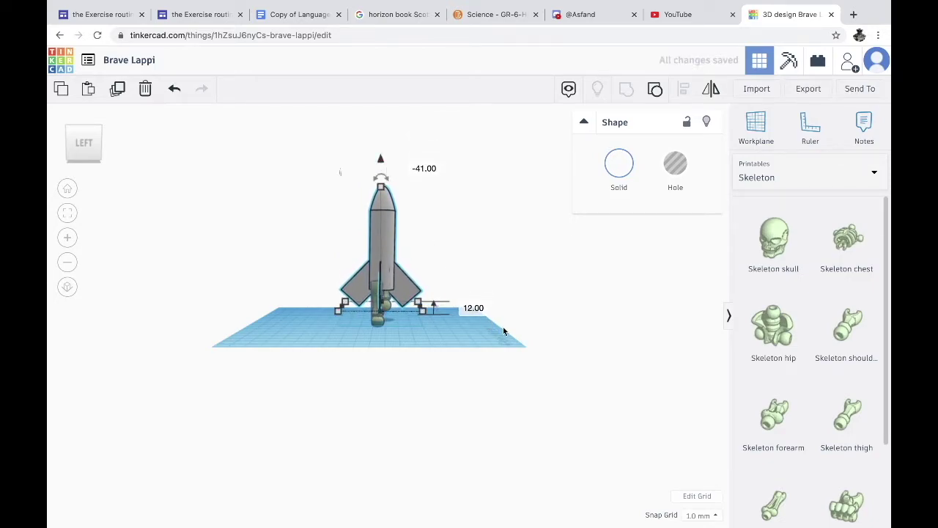
{"action": "right_click_drag", "start_coordinate": [504, 332], "coordinate": [343, 365]}
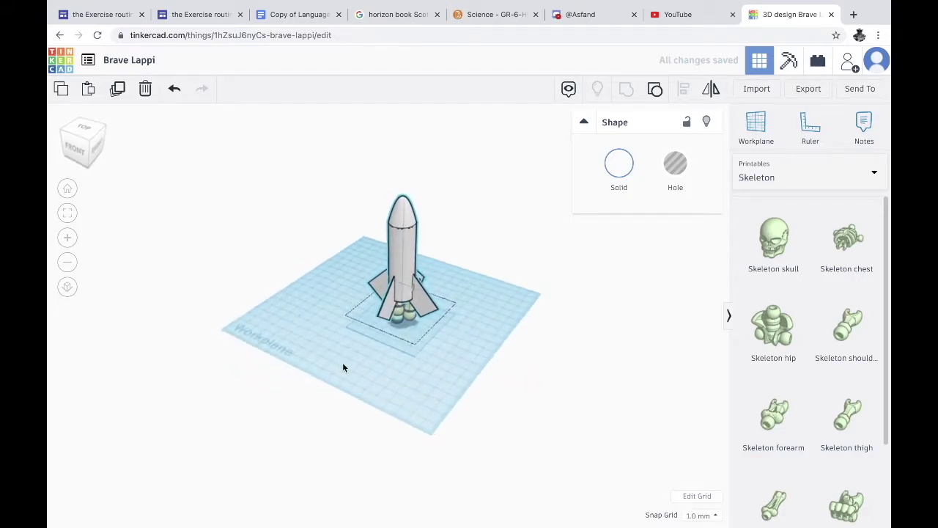
{"action": "scroll", "coordinate": [369, 331], "scroll_direction": "up", "scroll_amount": 5}
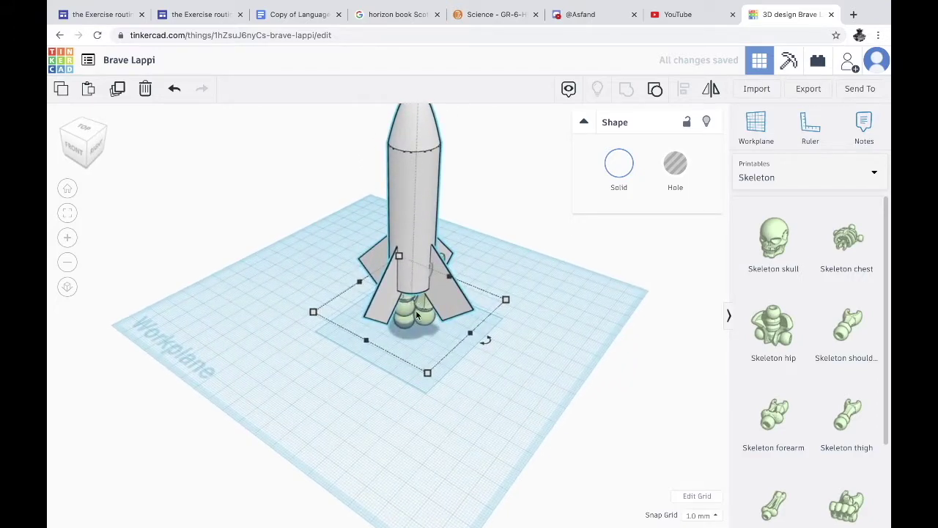
{"action": "left_click", "coordinate": [415, 313]}
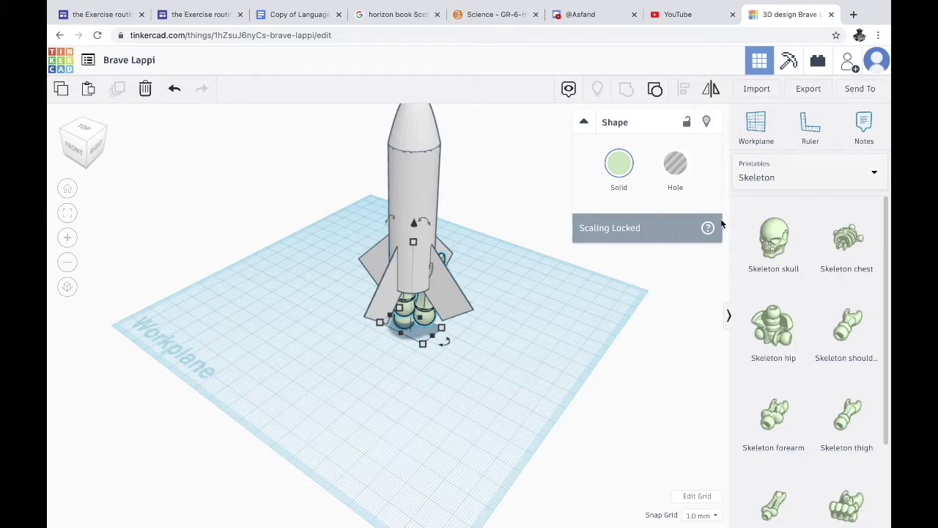
Switch the shape library to Basic Shapes
{"action": "left_click", "coordinate": [764, 189]}
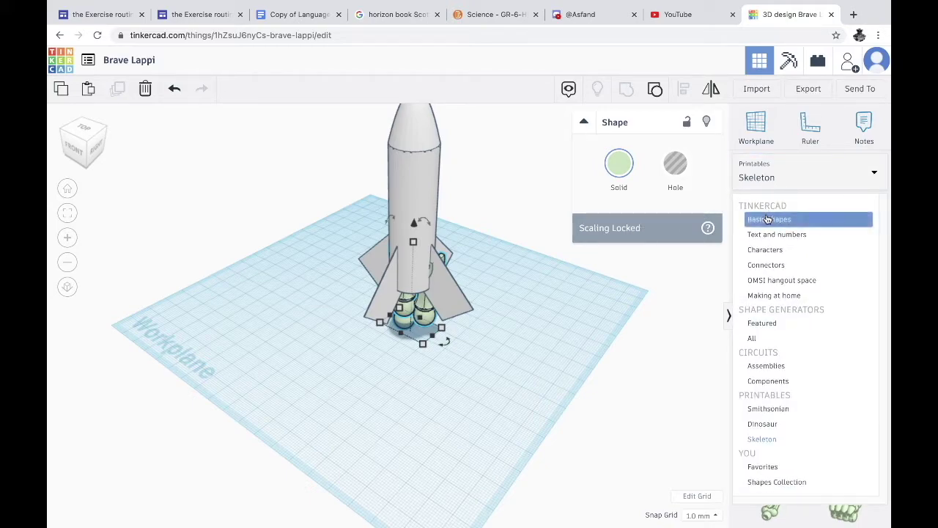
{"action": "left_click", "coordinate": [770, 217]}
{"action": "left_click", "coordinate": [502, 347]}
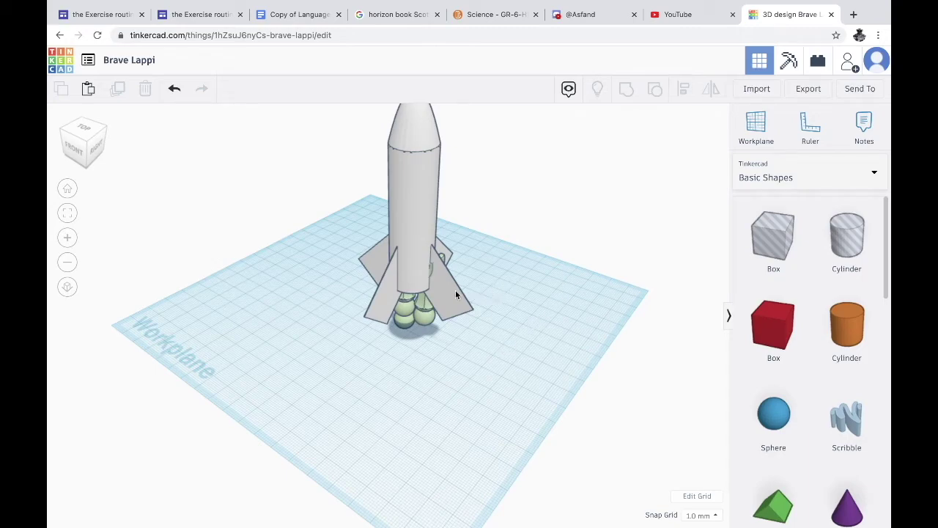
Resize the rocket to an 81 × 85.63 mm footprint and about 125 mm tall
{"action": "left_click", "coordinate": [404, 257]}
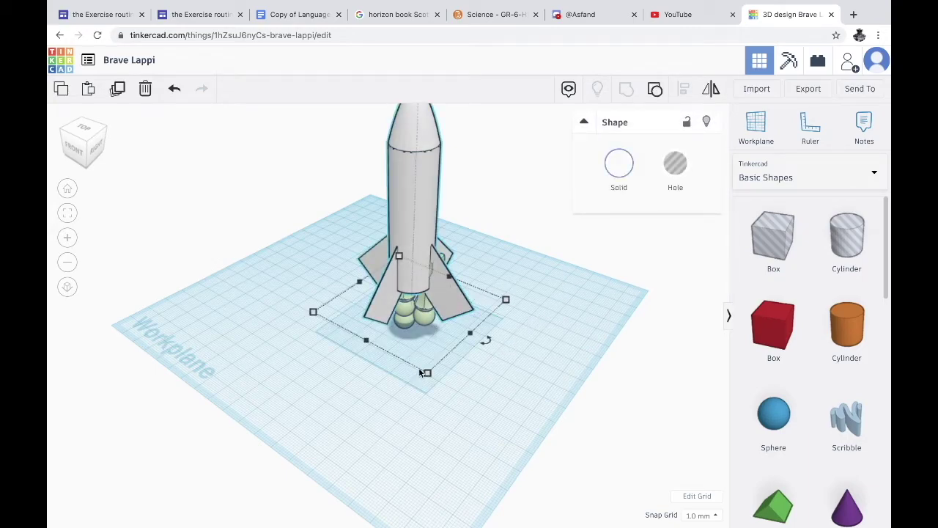
{"action": "mouse_move", "coordinate": [428, 373]}
{"action": "left_click_drag", "start_coordinate": [428, 376], "coordinate": [432, 394]}
{"action": "scroll", "coordinate": [425, 369], "scroll_direction": "down", "scroll_amount": 3}
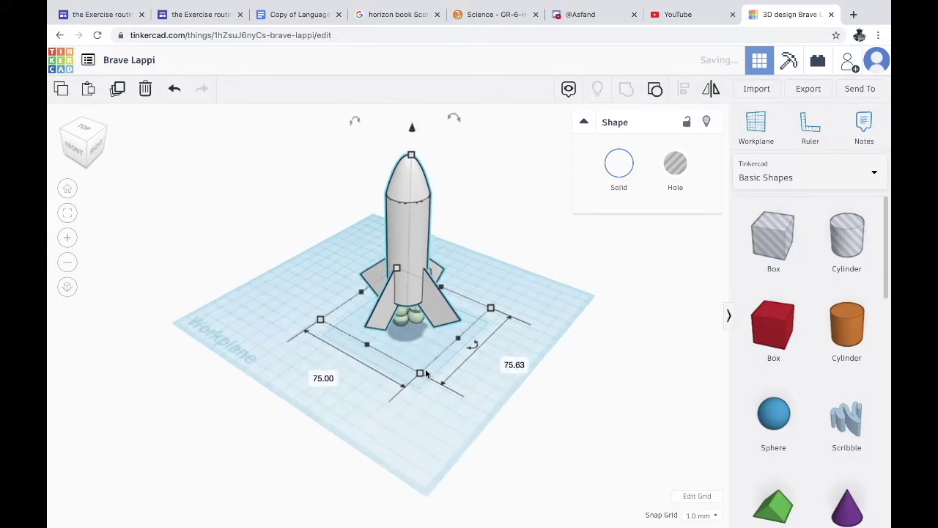
{"action": "right_click_drag", "start_coordinate": [410, 272], "coordinate": [439, 248]}
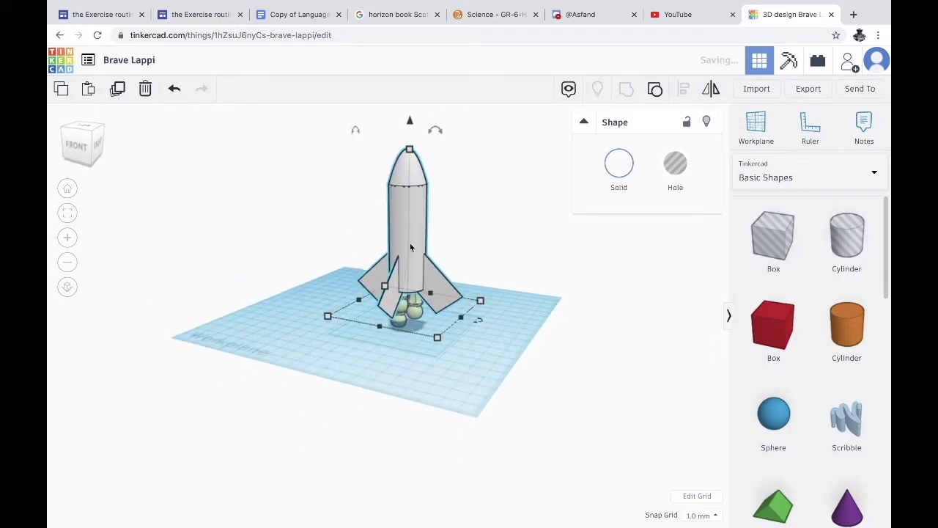
{"action": "left_click_drag", "start_coordinate": [437, 341], "coordinate": [435, 330]}
{"action": "left_click_drag", "start_coordinate": [410, 150], "coordinate": [409, 105]}
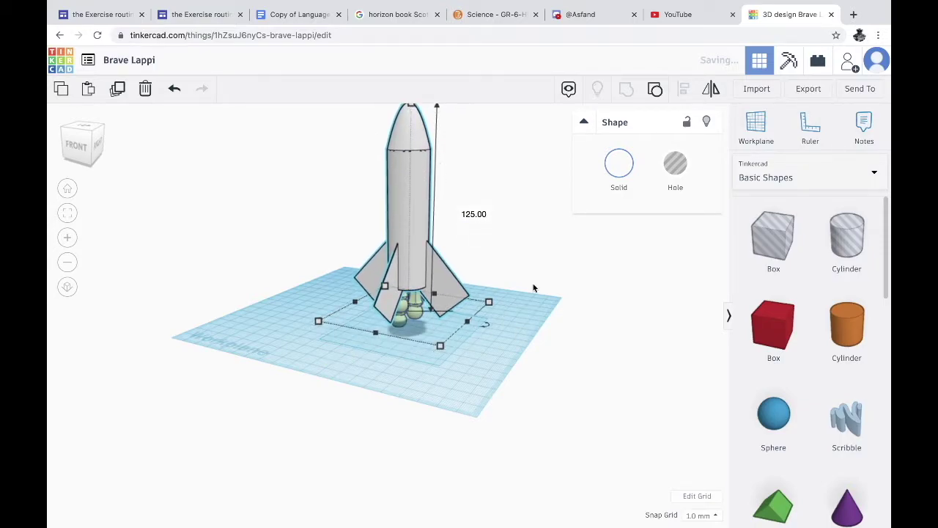
Centre the rocket and engine pieces on each other along both axes
{"action": "left_click", "coordinate": [309, 231]}
{"action": "left_click_drag", "start_coordinate": [480, 357], "coordinate": [480, 357]}
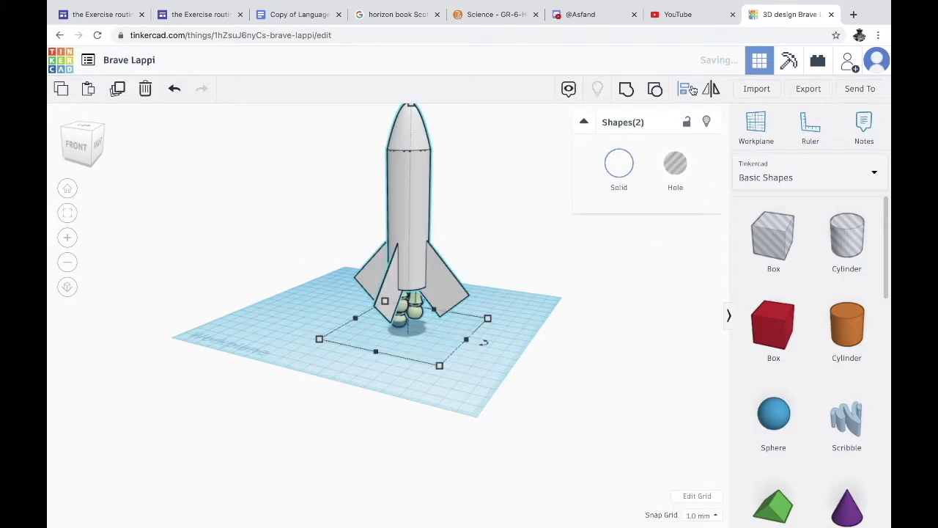
{"action": "left_click", "coordinate": [692, 89]}
{"action": "left_click", "coordinate": [365, 358]}
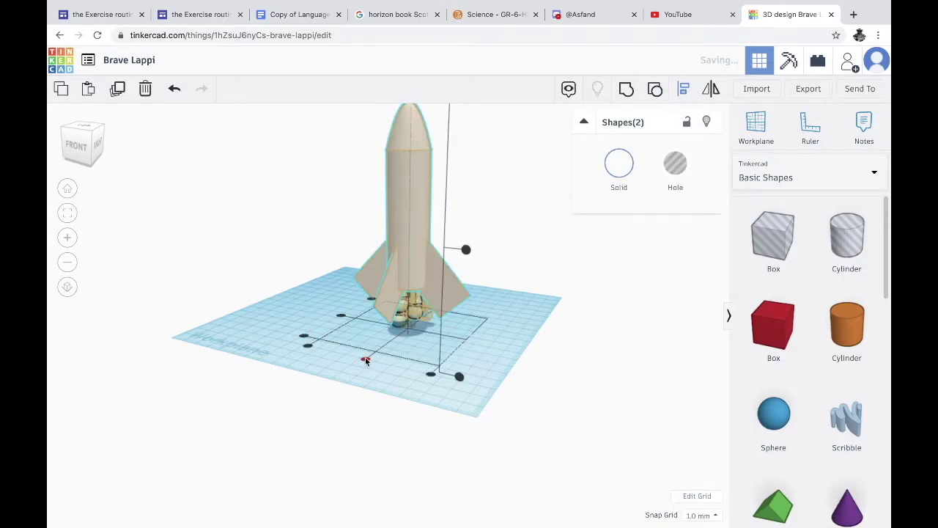
{"action": "left_click", "coordinate": [341, 315]}
{"action": "left_click", "coordinate": [513, 334]}
{"action": "right_click_drag", "start_coordinate": [513, 334], "coordinate": [367, 299]}
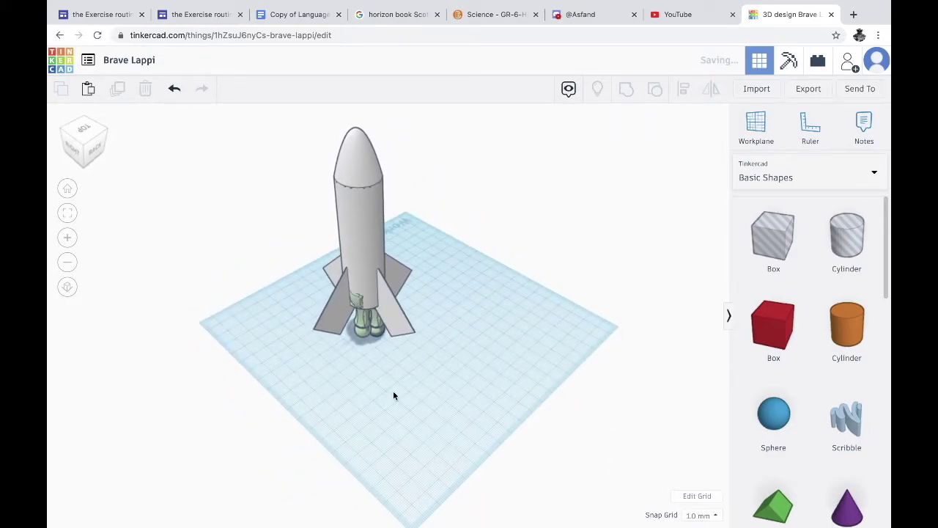
{"action": "right_click_drag", "start_coordinate": [394, 395], "coordinate": [446, 337]}
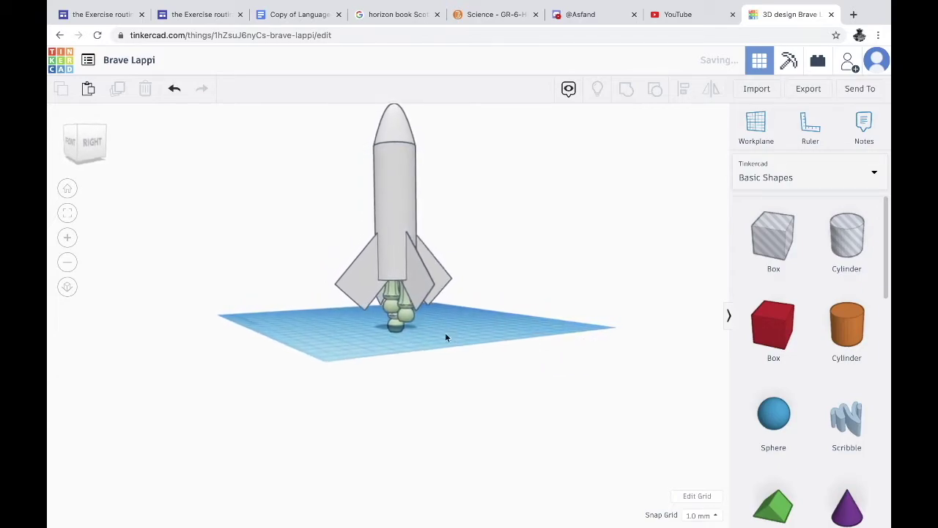
{"action": "left_click", "coordinate": [396, 307]}
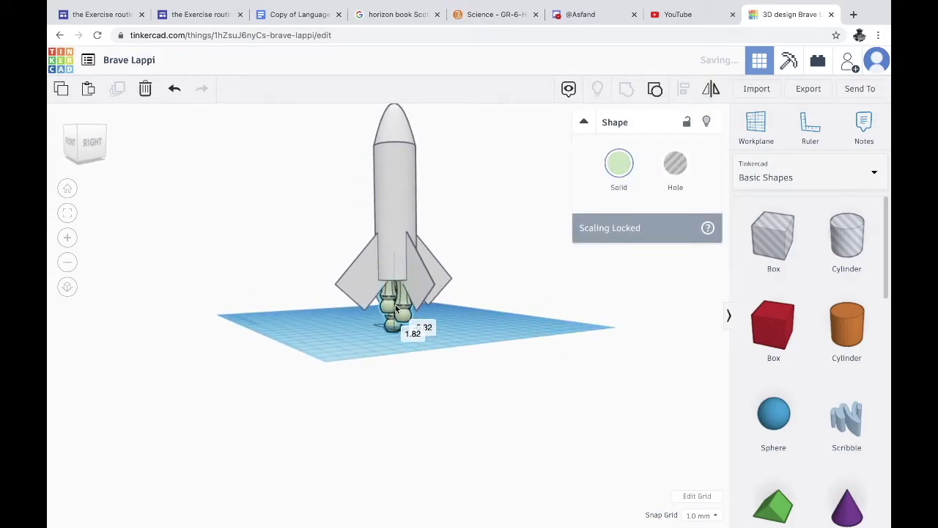
{"action": "right_click_drag", "start_coordinate": [507, 316], "coordinate": [639, 332]}
Group the rocket body with the engine pieces and lift it above the workplane
{"action": "left_click", "coordinate": [426, 313], "text": "shift"}
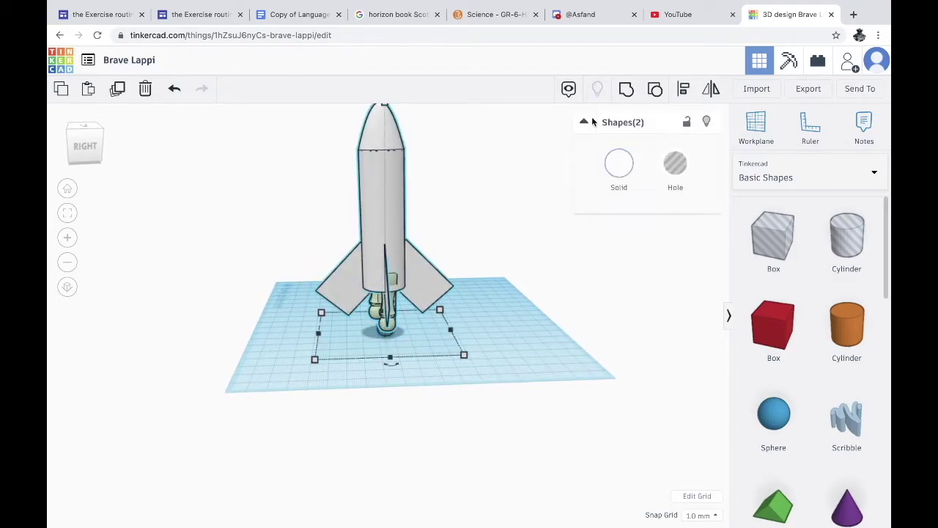
{"action": "left_click", "coordinate": [626, 89]}
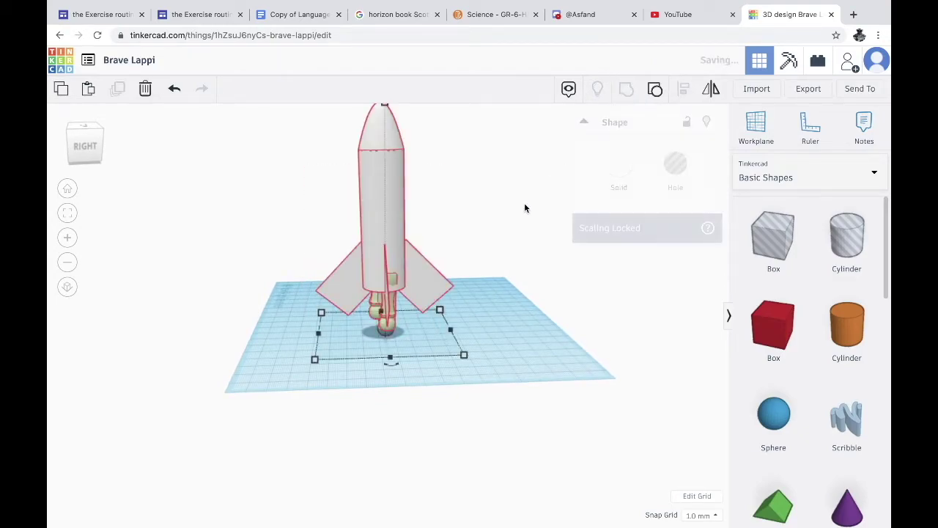
{"action": "scroll", "coordinate": [483, 283], "scroll_direction": "down", "scroll_amount": 2}
{"action": "left_click_drag", "start_coordinate": [386, 138], "coordinate": [377, 92]}
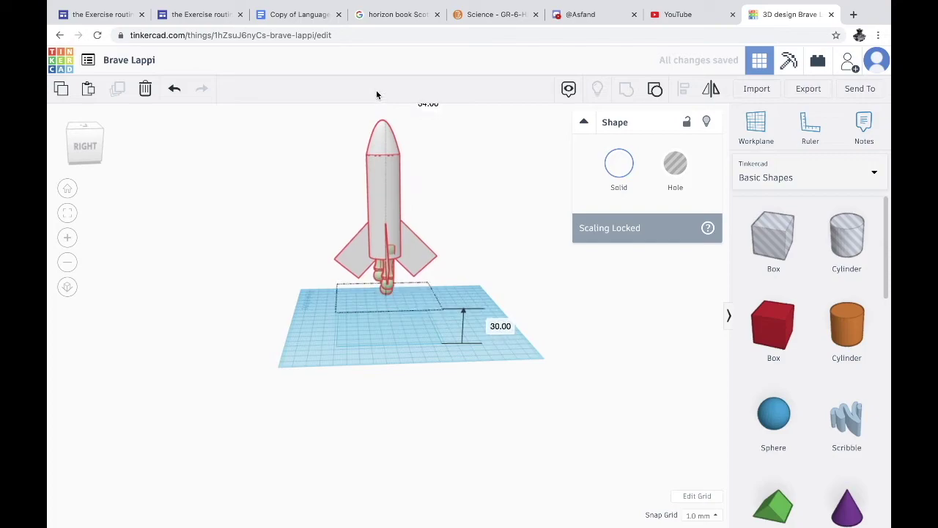
{"action": "left_click", "coordinate": [527, 169]}
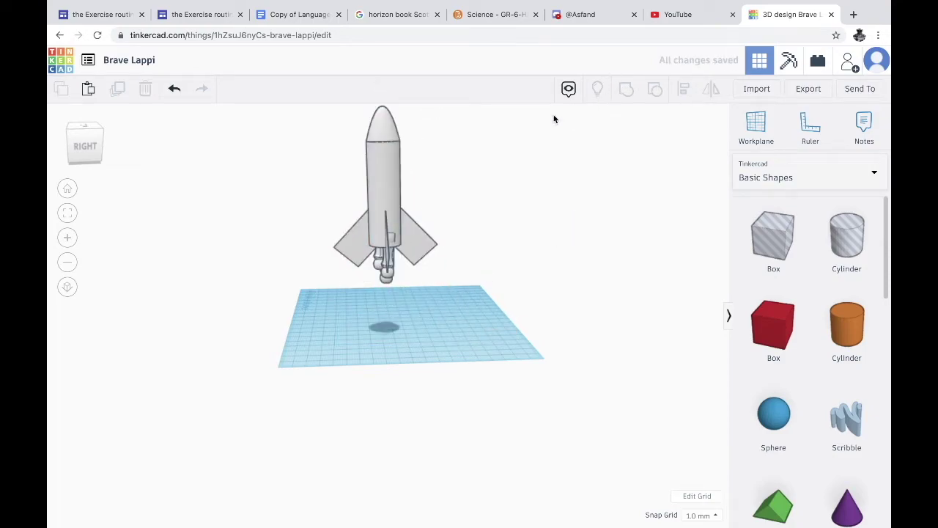
Ungroup the rocket and resize its body to 90 × 89 mm and 135 mm tall
{"action": "left_click", "coordinate": [416, 297]}
{"action": "left_click", "coordinate": [652, 92]}
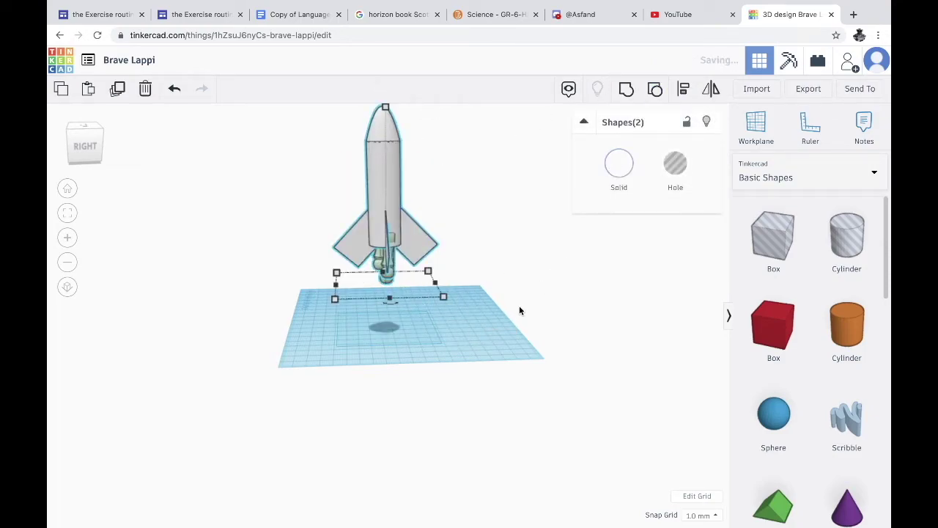
{"action": "left_click", "coordinate": [495, 338]}
{"action": "left_click", "coordinate": [398, 246]}
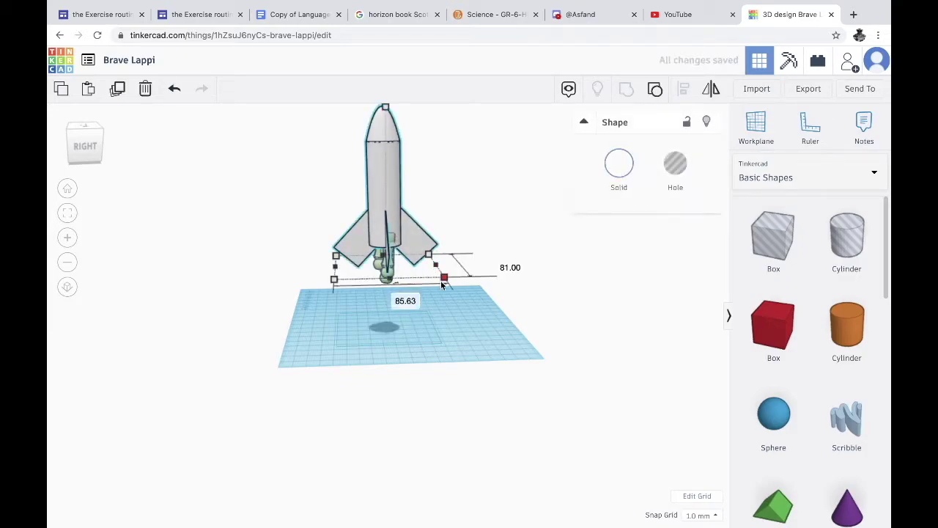
{"action": "left_click_drag", "start_coordinate": [450, 281], "coordinate": [452, 282]}
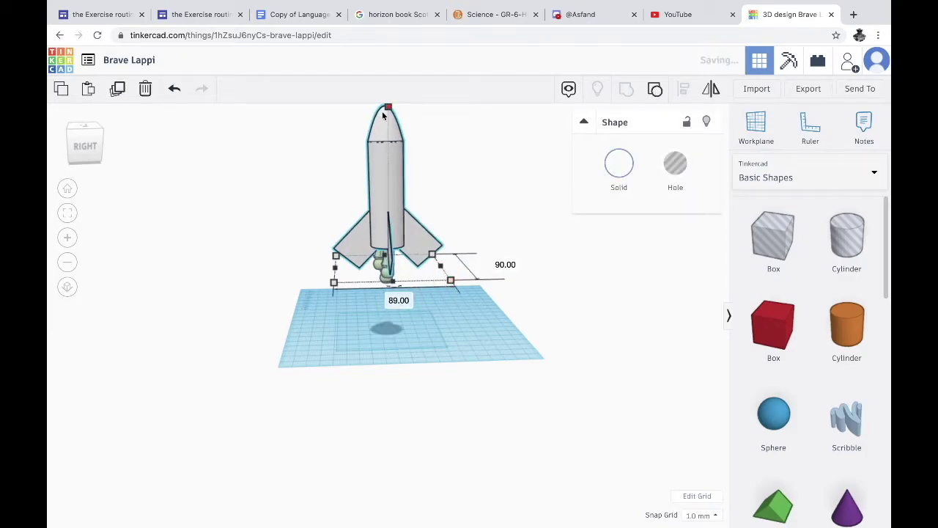
{"action": "left_click_drag", "start_coordinate": [383, 115], "coordinate": [384, 98]}
{"action": "left_click", "coordinate": [432, 159]}
{"action": "right_click_drag", "start_coordinate": [432, 159], "coordinate": [406, 284]}
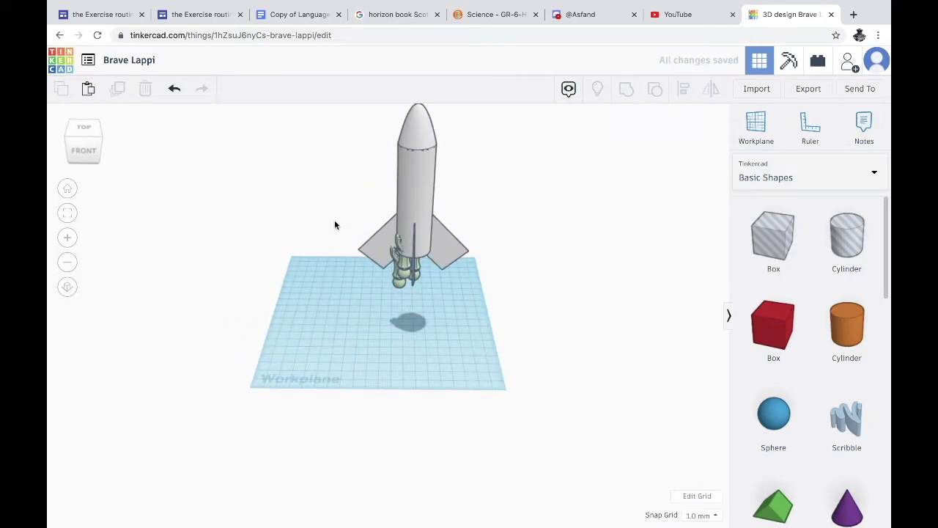
Centre the flame parts beneath the rocket on both axes
{"action": "left_click_drag", "start_coordinate": [335, 225], "coordinate": [533, 289]}
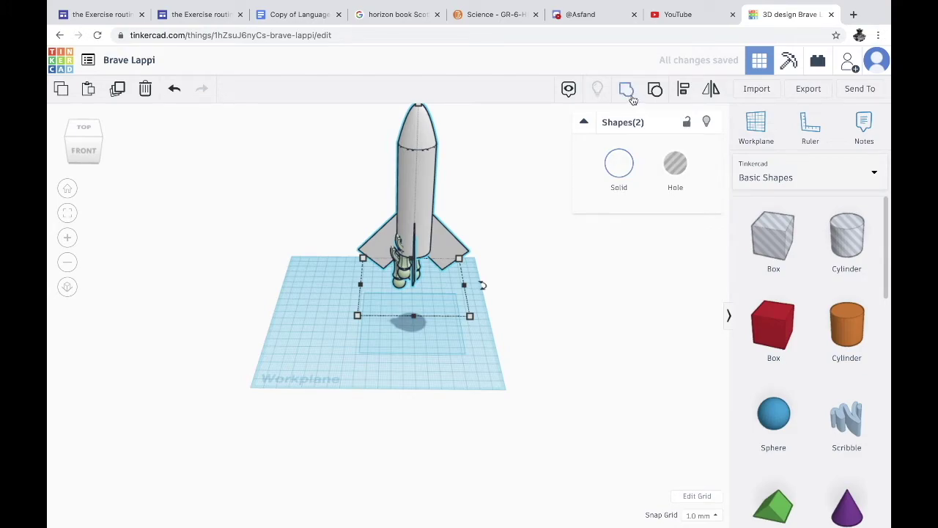
{"action": "left_click", "coordinate": [686, 91]}
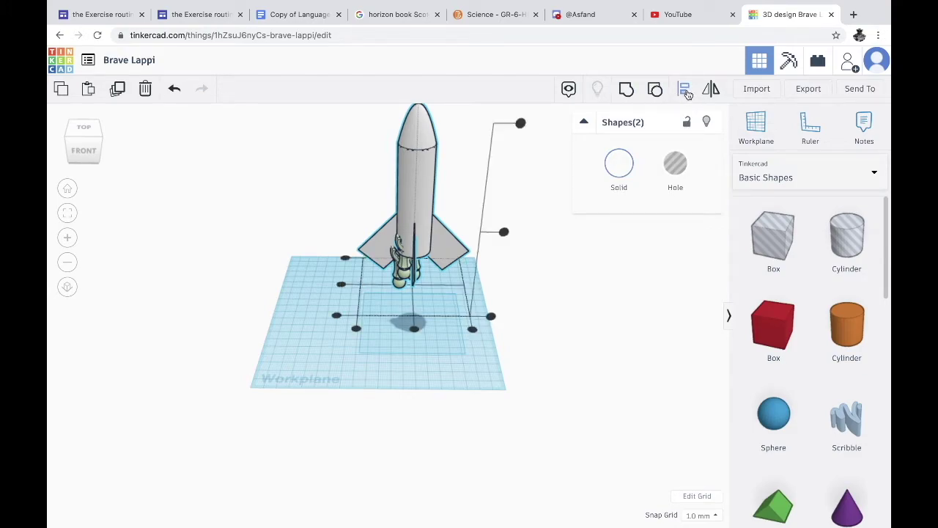
{"action": "left_click", "coordinate": [414, 328]}
{"action": "left_click", "coordinate": [341, 284]}
{"action": "left_click", "coordinate": [261, 302]}
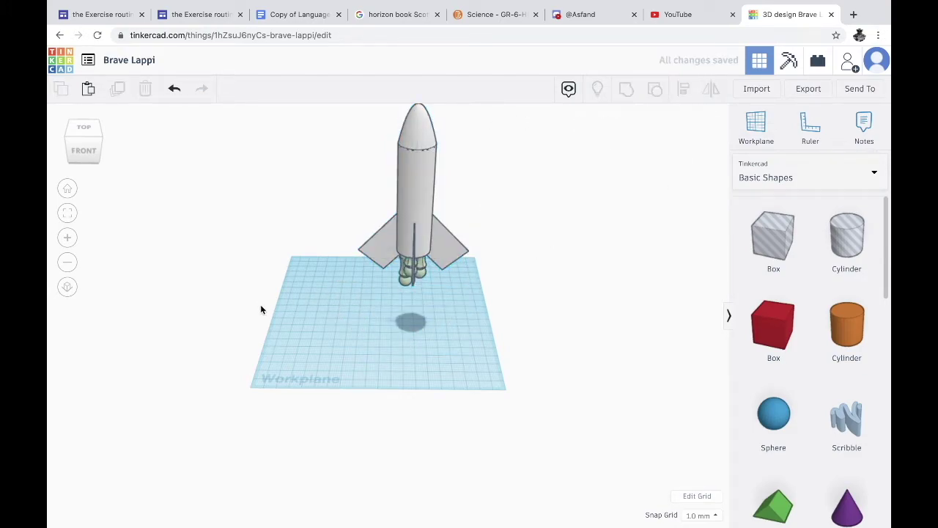
{"action": "right_click_drag", "start_coordinate": [260, 307], "coordinate": [503, 320]}
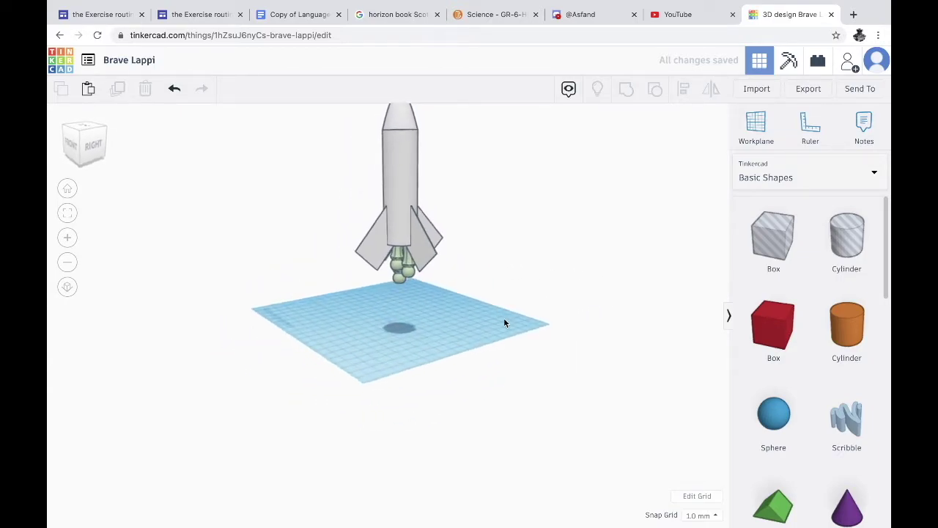
Shift the green flame part slightly, nudging it sideways with the Right arrow
{"action": "scroll", "coordinate": [502, 321], "scroll_direction": "up", "scroll_amount": 6}
{"action": "right_click_drag", "start_coordinate": [473, 291], "coordinate": [473, 242]}
{"action": "left_click_drag", "start_coordinate": [423, 173], "coordinate": [418, 168]}
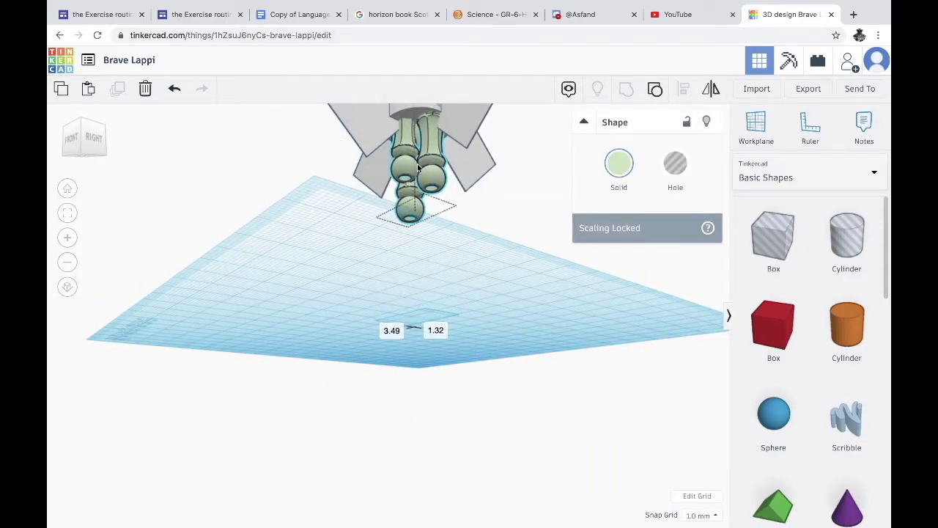
{"action": "right_click_drag", "start_coordinate": [469, 233], "coordinate": [362, 198]}
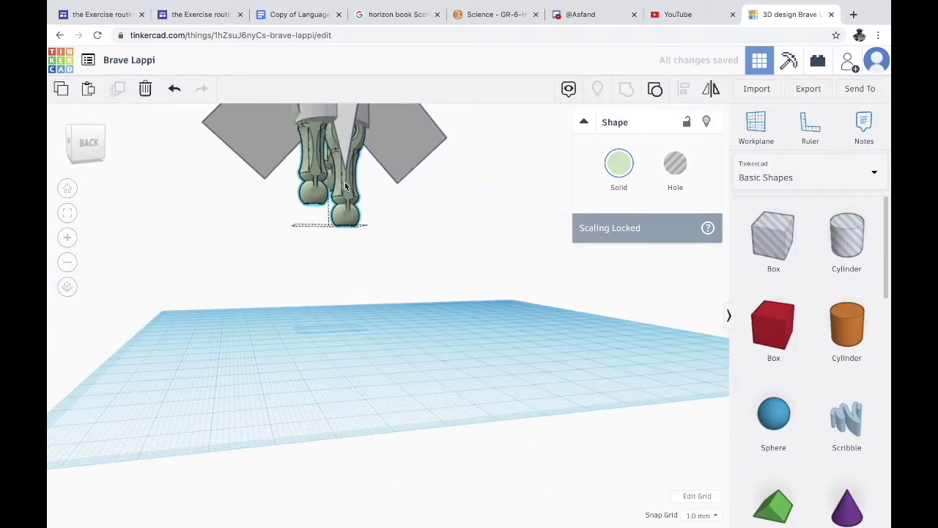
{"action": "key", "text": "Right"}
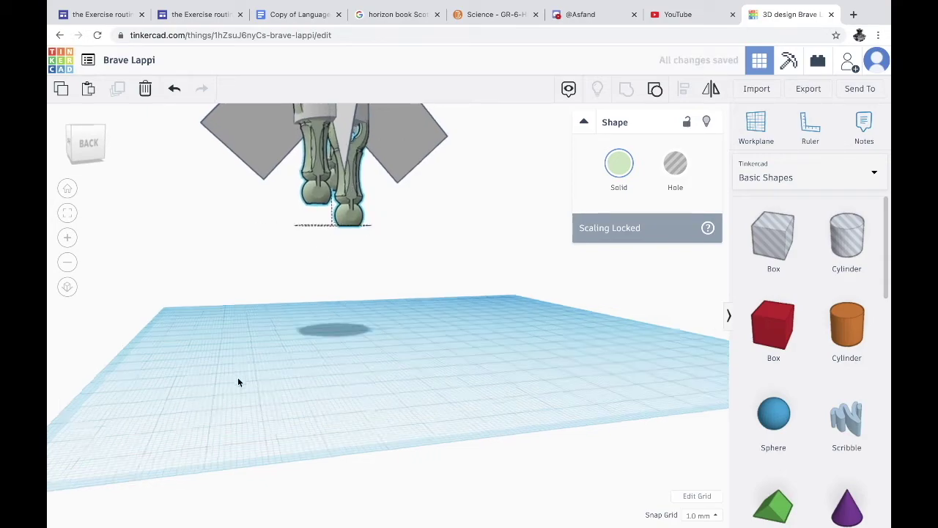
{"action": "right_click_drag", "start_coordinate": [237, 377], "coordinate": [431, 321]}
{"action": "scroll", "coordinate": [386, 320], "scroll_direction": "down", "scroll_amount": 3}
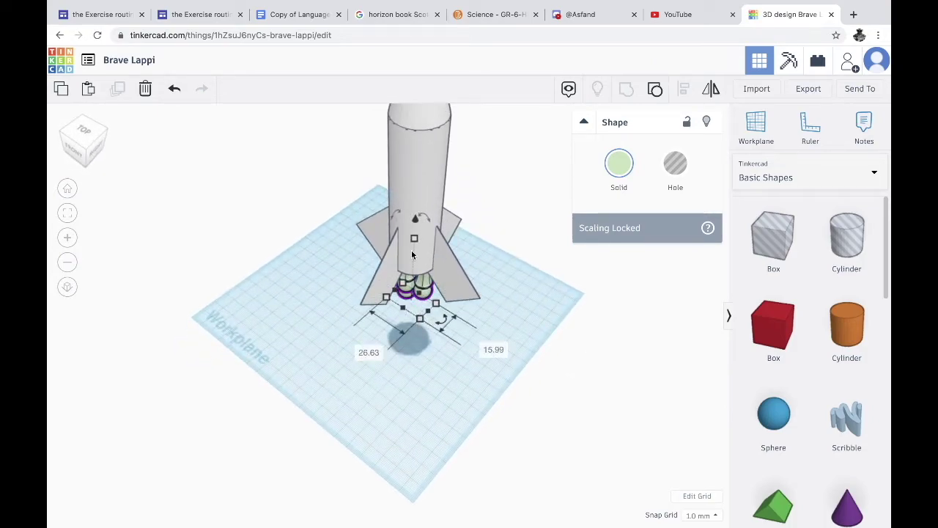
Widen the rocket's footprint to about 94 × 91 mm
{"action": "left_click", "coordinate": [480, 212]}
{"action": "left_click", "coordinate": [425, 222]}
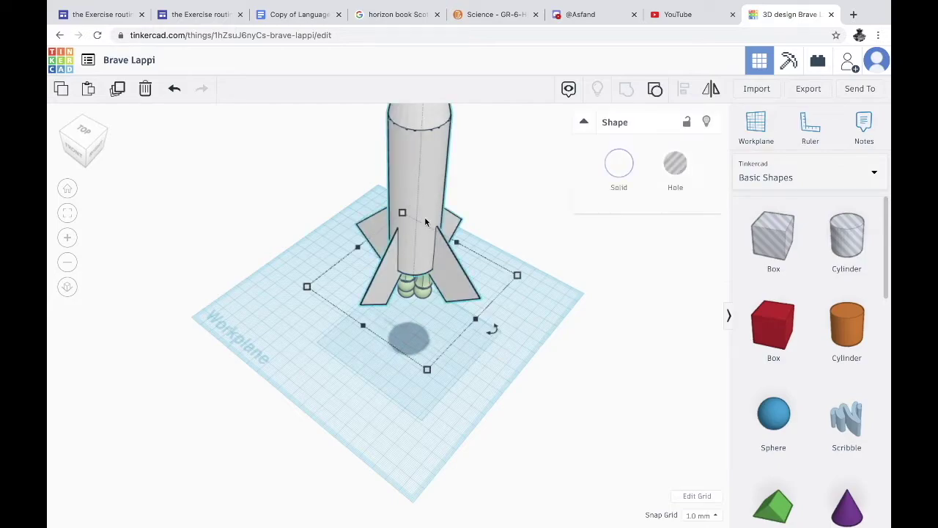
{"action": "left_click_drag", "start_coordinate": [427, 370], "coordinate": [431, 376]}
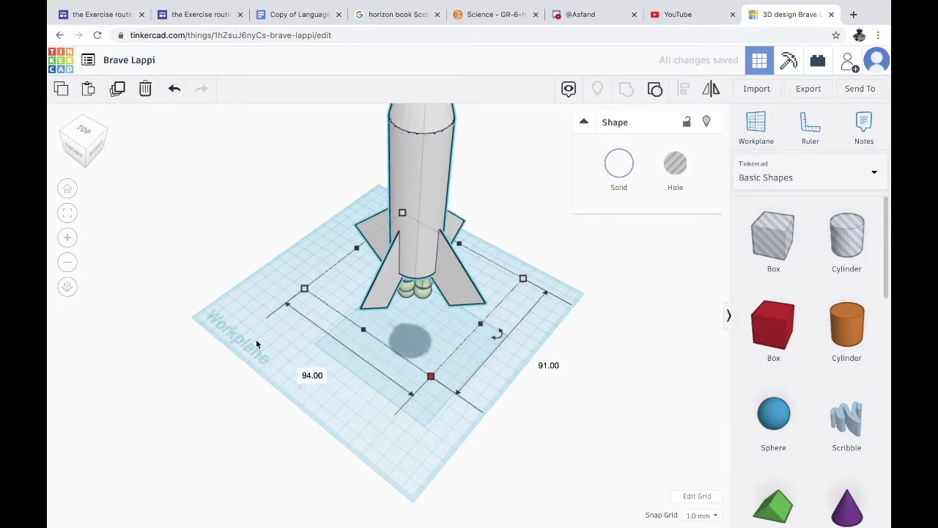
{"action": "right_click_drag", "start_coordinate": [256, 338], "coordinate": [394, 260]}
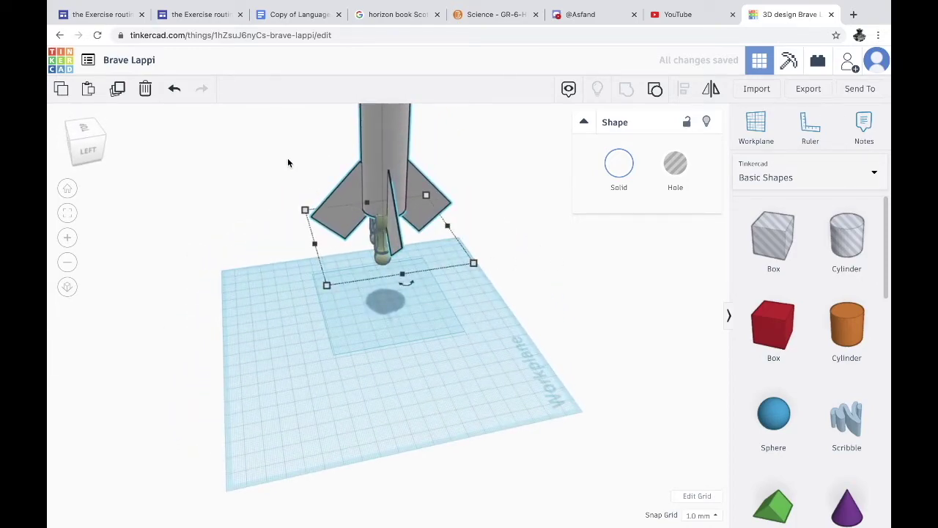
Re-centre the rocket and flames on both axes with Align (L)
{"action": "left_click_drag", "start_coordinate": [437, 269], "coordinate": [438, 270]}
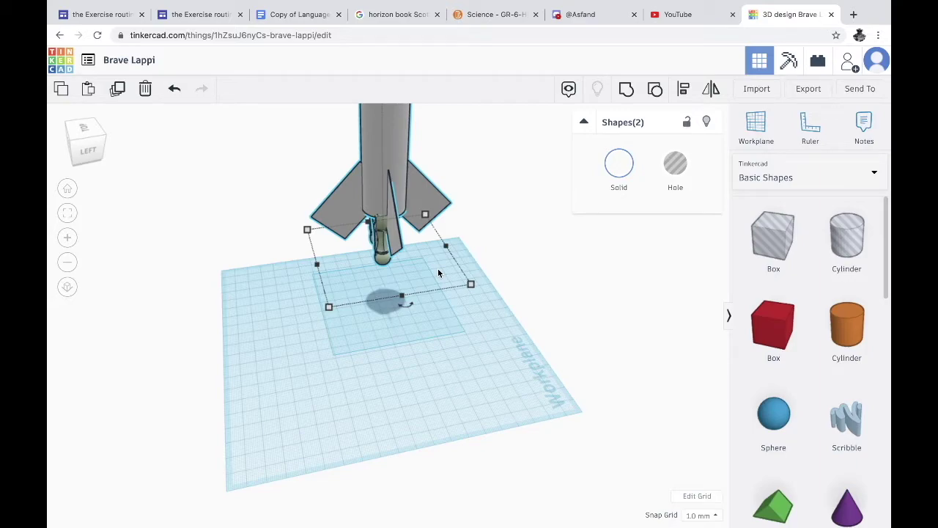
{"action": "key", "text": "l"}
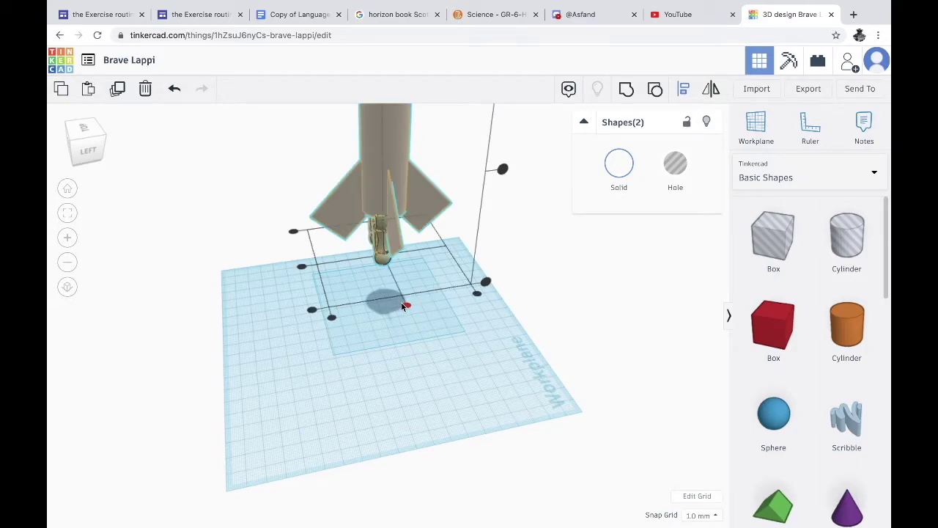
{"action": "left_click", "coordinate": [406, 305]}
{"action": "left_click", "coordinate": [301, 266]}
Lift the green flame group to 54.00 mm and place it beneath the rocket nozzle
{"action": "left_click", "coordinate": [357, 401]}
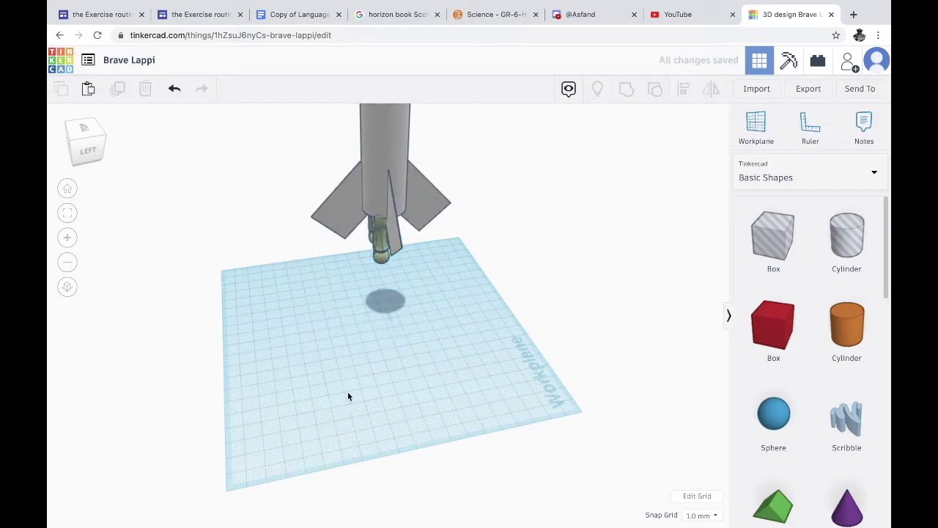
{"action": "right_click_drag", "start_coordinate": [348, 392], "coordinate": [360, 270]}
{"action": "left_click", "coordinate": [360, 270]}
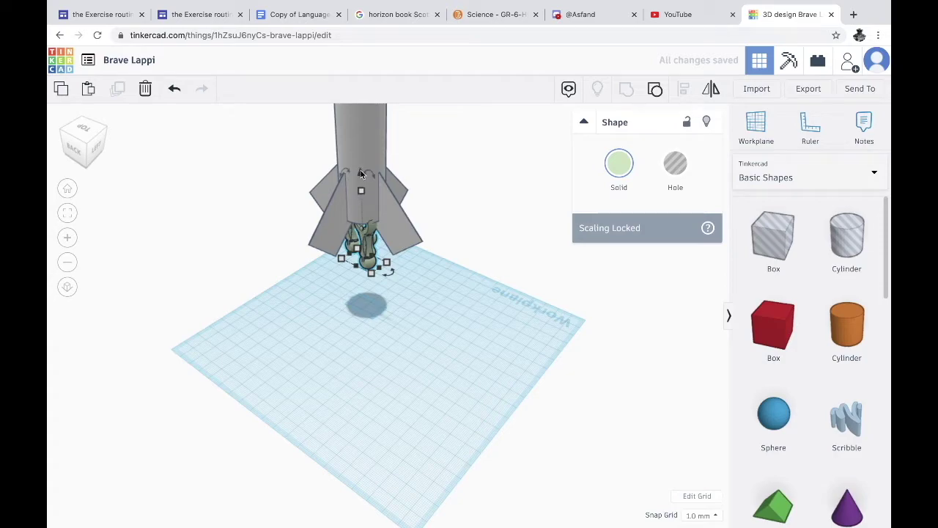
{"action": "left_click_drag", "start_coordinate": [360, 174], "coordinate": [356, 149]}
{"action": "right_click_drag", "start_coordinate": [309, 318], "coordinate": [437, 283]}
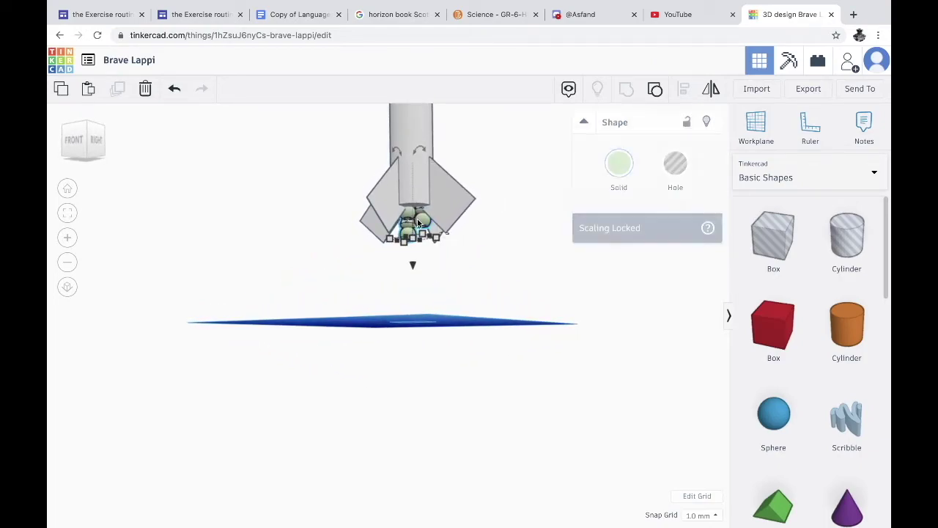
{"action": "left_click_drag", "start_coordinate": [413, 218], "coordinate": [412, 220]}
{"action": "right_click_drag", "start_coordinate": [408, 264], "coordinate": [609, 298]}
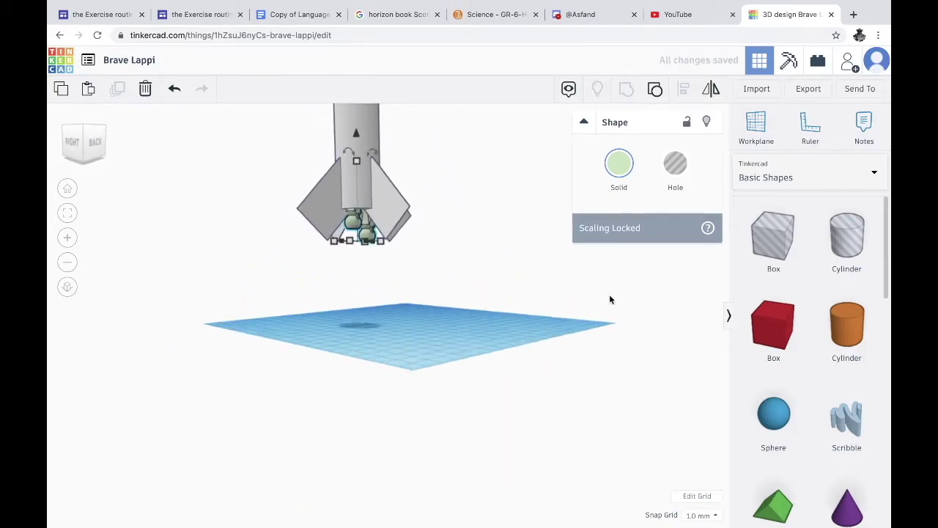
Check the flame placement, then ungroup it into three separate pieces
{"action": "right_click_drag", "start_coordinate": [374, 312], "coordinate": [445, 292]}
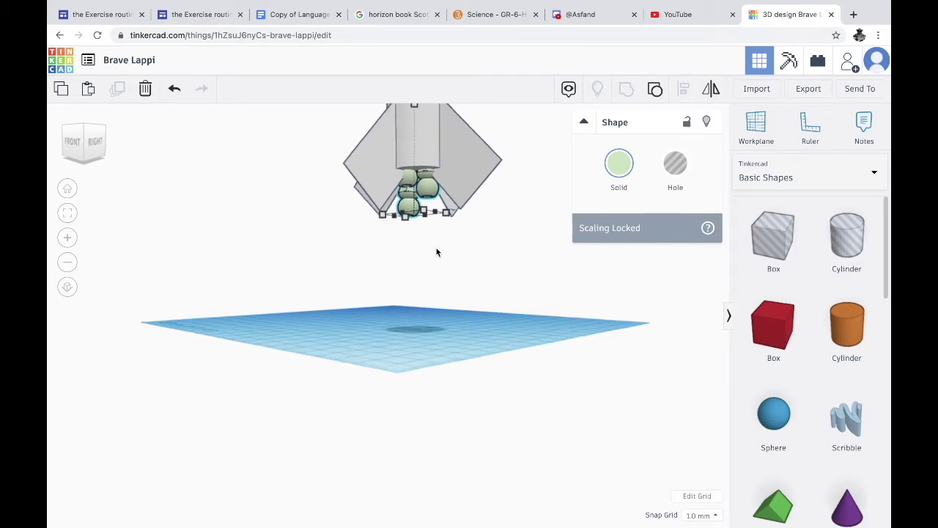
{"action": "scroll", "coordinate": [436, 247], "scroll_direction": "down", "scroll_amount": 3}
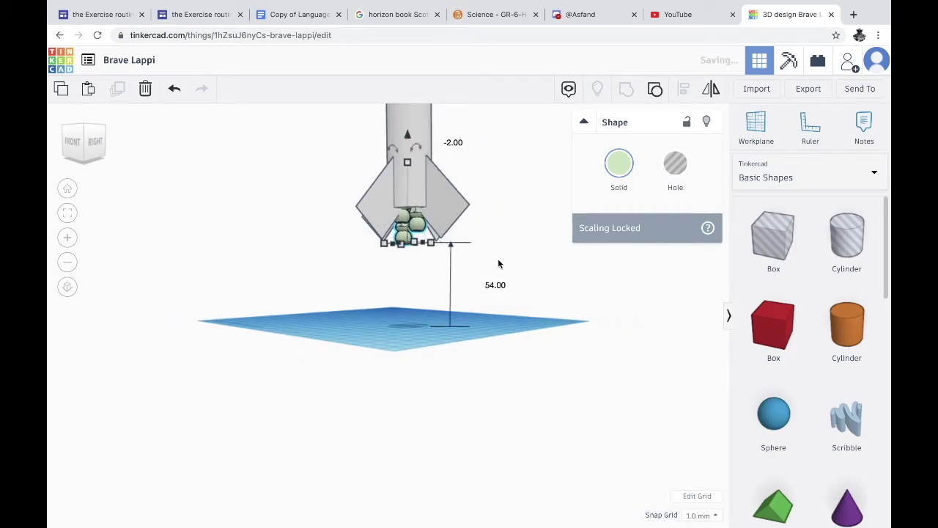
{"action": "right_click_drag", "start_coordinate": [499, 264], "coordinate": [548, 311]}
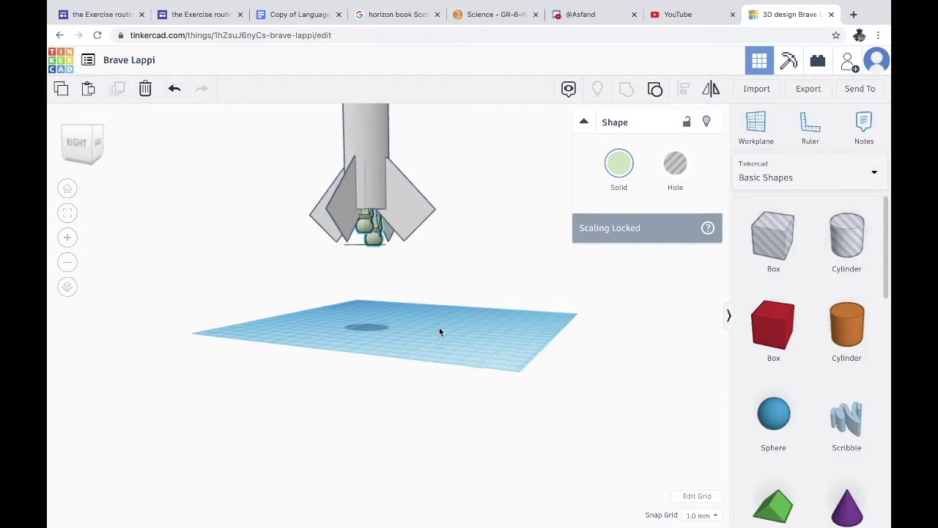
{"action": "right_click_drag", "start_coordinate": [440, 329], "coordinate": [396, 291]}
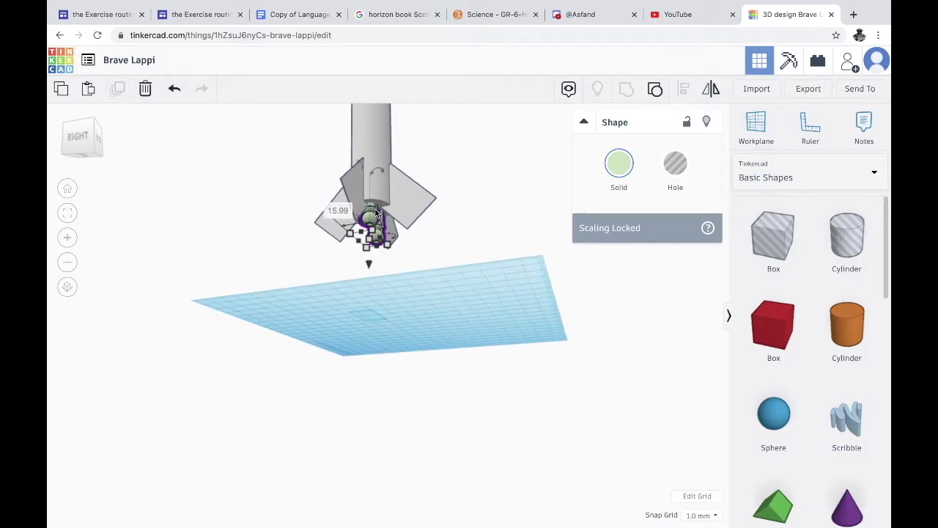
{"action": "left_click", "coordinate": [653, 85]}
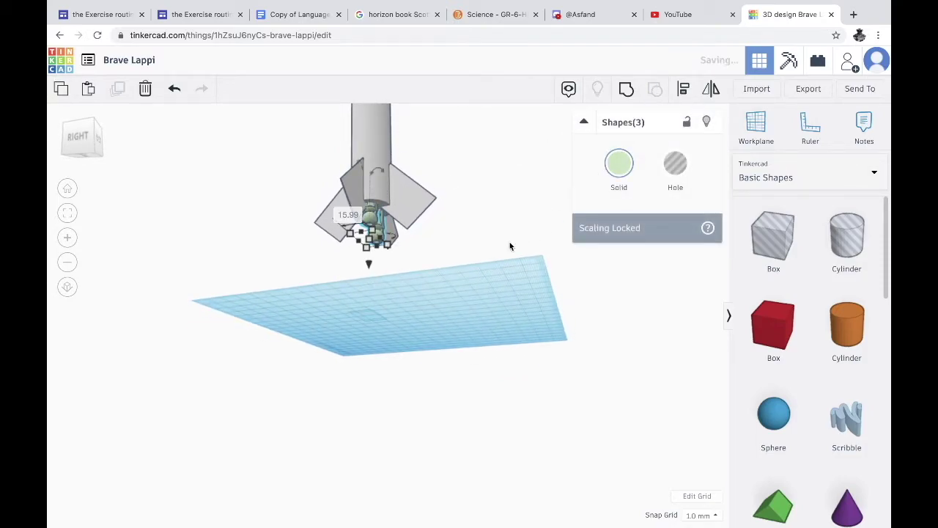
Colour the first flame piece red
{"action": "left_click", "coordinate": [488, 295]}
{"action": "right_click_drag", "start_coordinate": [489, 295], "coordinate": [368, 258]}
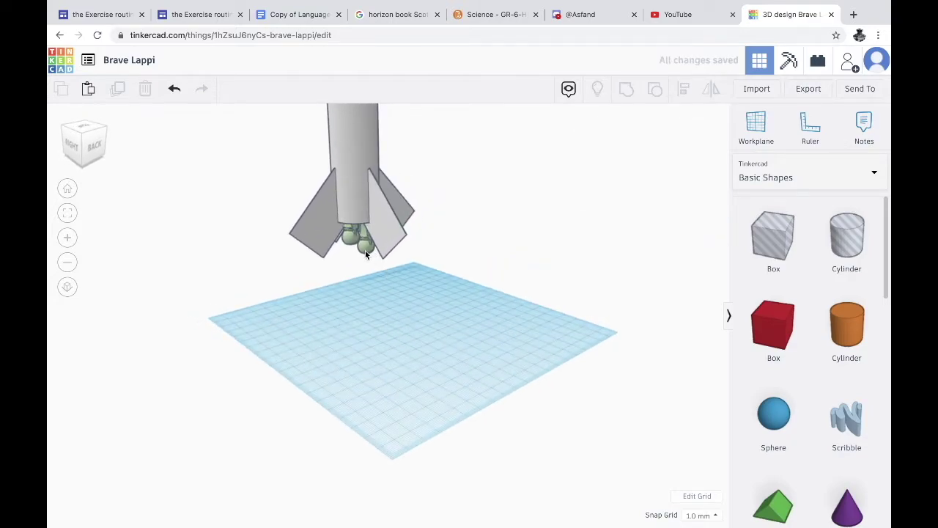
{"action": "left_click", "coordinate": [367, 255]}
{"action": "left_click", "coordinate": [620, 165]}
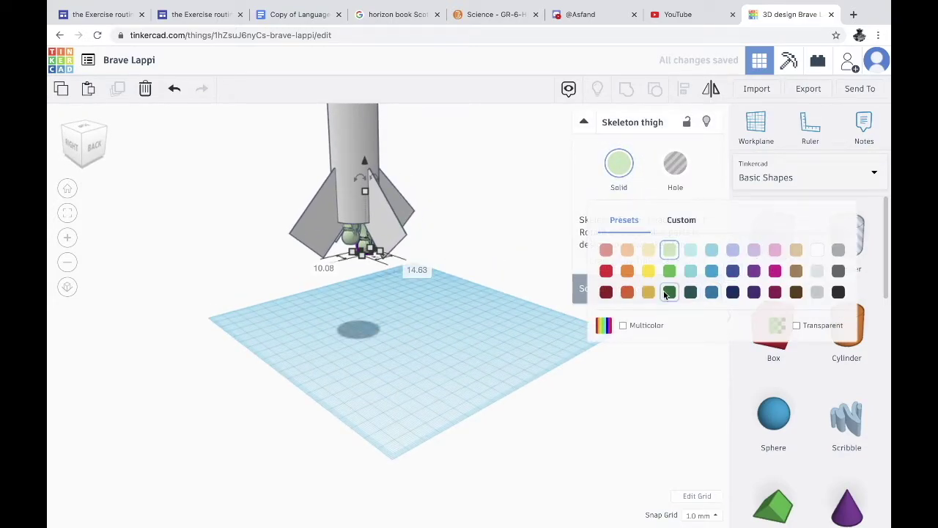
{"action": "left_click", "coordinate": [606, 271]}
{"action": "left_click", "coordinate": [325, 263]}
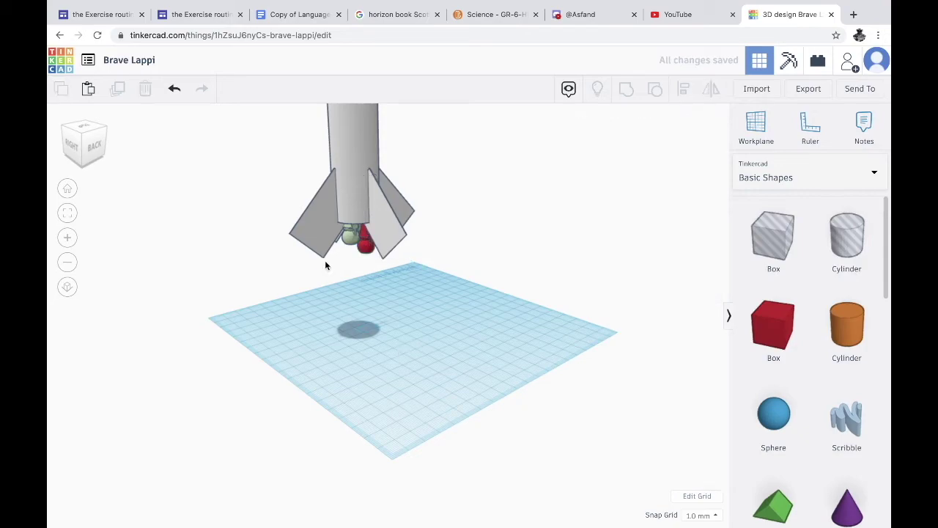
Colour the second flame piece orange
{"action": "left_click", "coordinate": [352, 231]}
{"action": "left_click", "coordinate": [621, 170]}
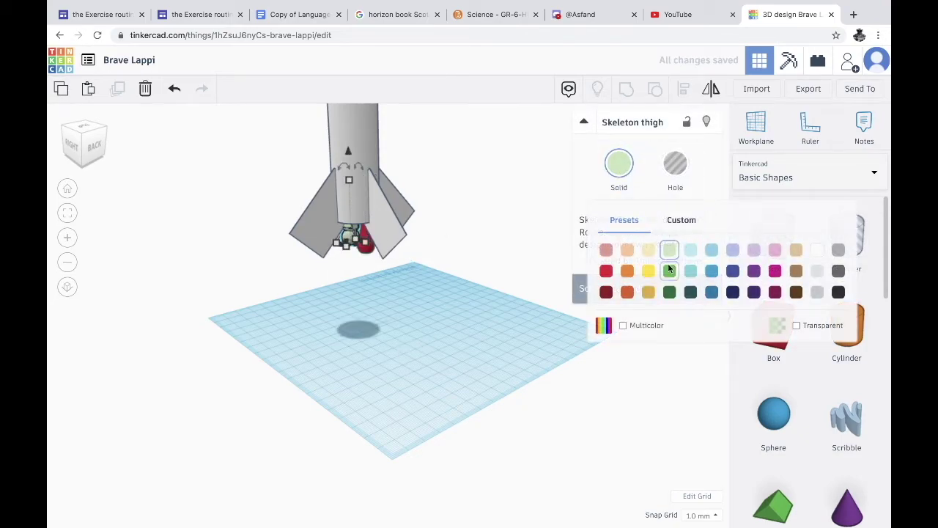
{"action": "left_click", "coordinate": [627, 272]}
Colour the third flame piece yellow
{"action": "right_click_drag", "start_coordinate": [440, 348], "coordinate": [536, 287]}
{"action": "left_click", "coordinate": [417, 222]}
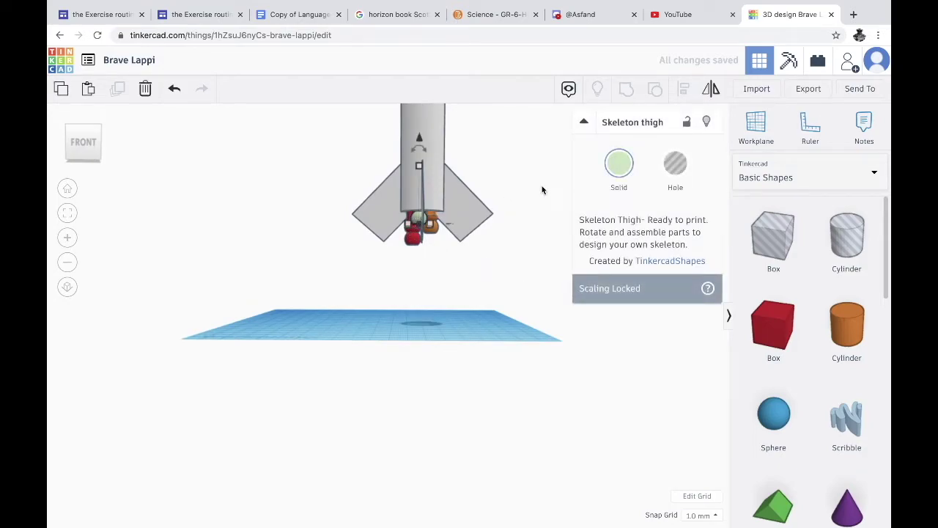
{"action": "left_click", "coordinate": [621, 170]}
{"action": "left_click", "coordinate": [642, 270]}
{"action": "left_click", "coordinate": [360, 318]}
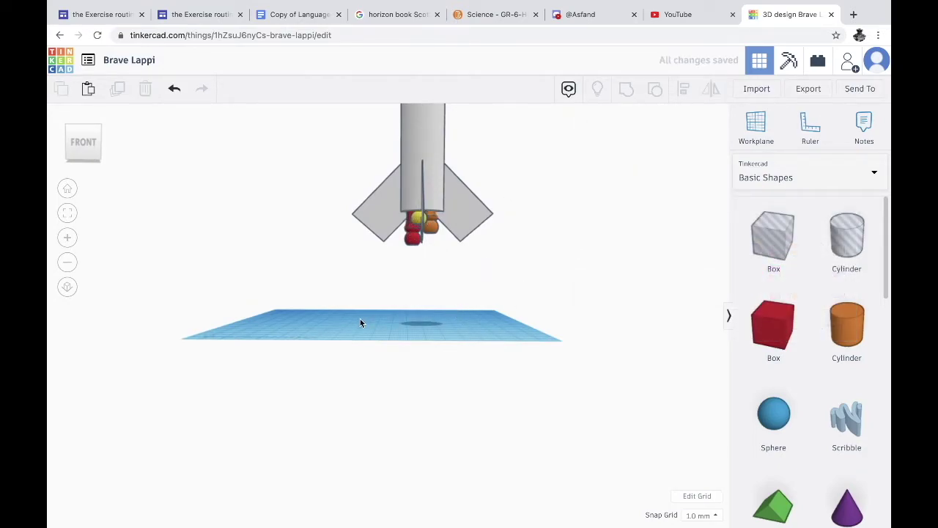
{"action": "right_click_drag", "start_coordinate": [360, 319], "coordinate": [453, 262]}
Lower the yellow flame piece slightly under the rocket body
{"action": "scroll", "coordinate": [440, 297], "scroll_direction": "down", "scroll_amount": 5}
{"action": "scroll", "coordinate": [439, 297], "scroll_direction": "up", "scroll_amount": 8}
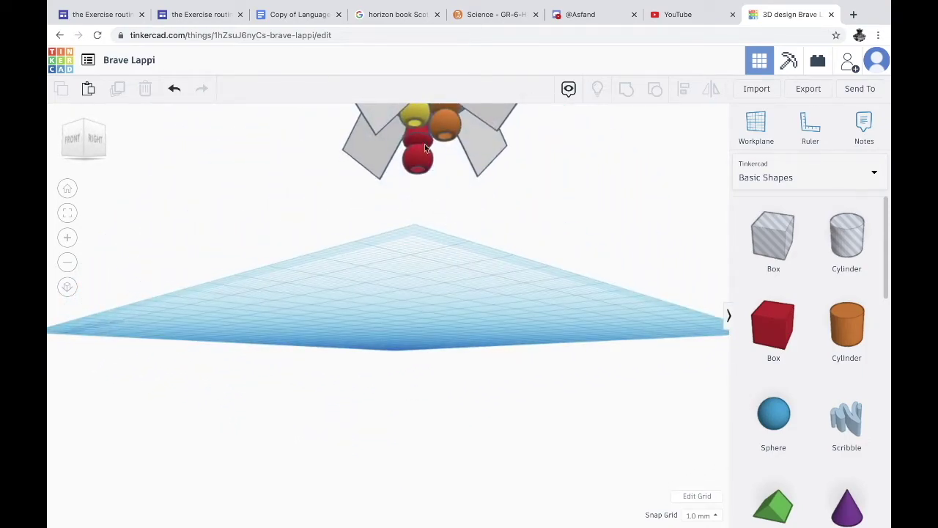
{"action": "scroll", "coordinate": [449, 245], "scroll_direction": "down", "scroll_amount": 5}
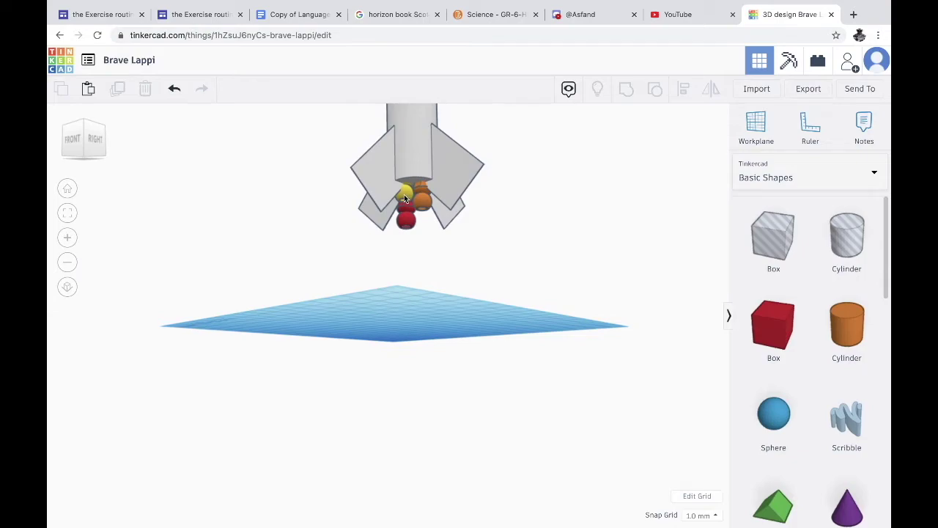
{"action": "left_click", "coordinate": [404, 195]}
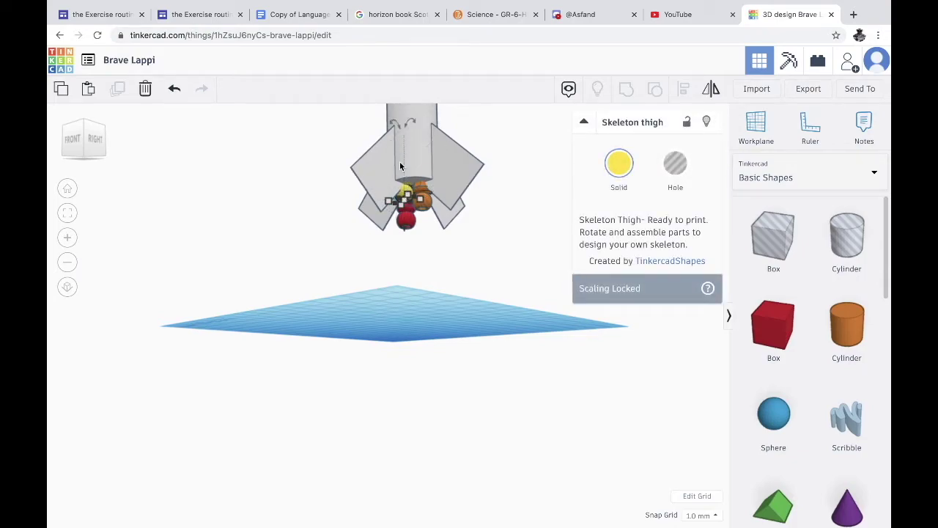
{"action": "right_click_drag", "start_coordinate": [523, 229], "coordinate": [494, 217]}
{"action": "right_click_drag", "start_coordinate": [430, 132], "coordinate": [458, 203]}
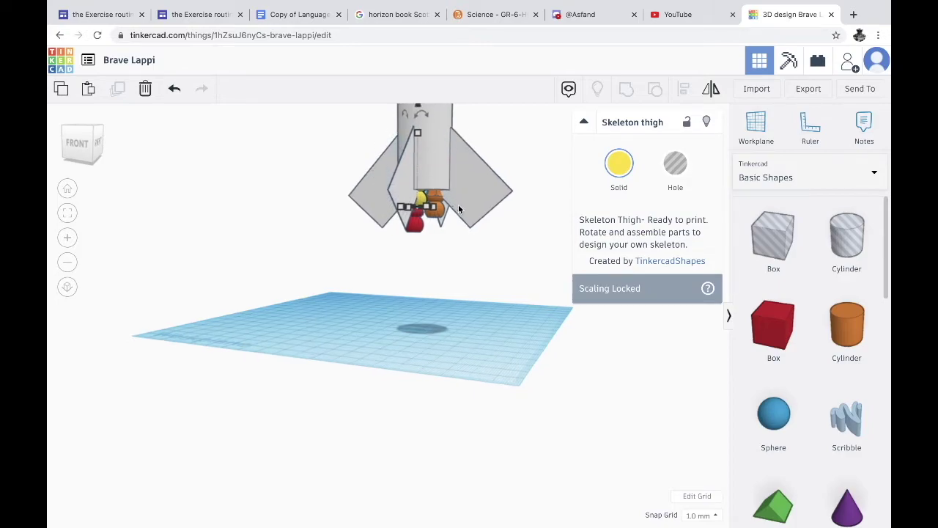
{"action": "scroll", "coordinate": [458, 203], "scroll_direction": "down", "scroll_amount": 2}
{"action": "left_click_drag", "start_coordinate": [410, 155], "coordinate": [411, 161]}
{"action": "left_click", "coordinate": [422, 277]}
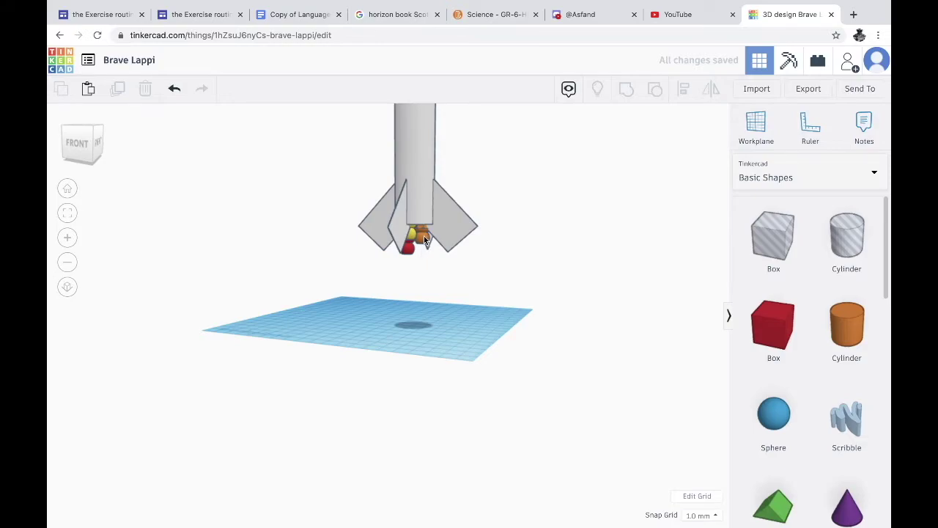
Lower the orange flame piece and another small flame piece slightly
{"action": "left_click", "coordinate": [425, 240]}
{"action": "left_click_drag", "start_coordinate": [423, 165], "coordinate": [422, 168]}
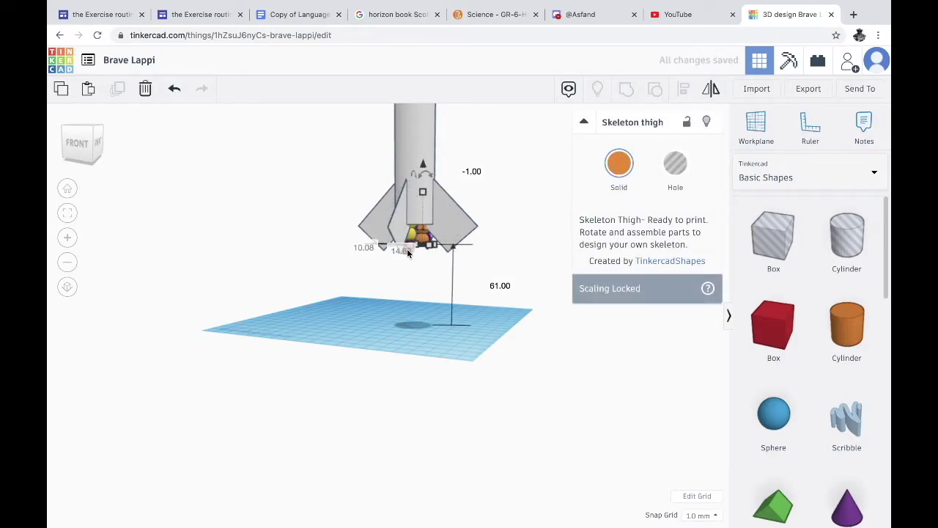
{"action": "left_click", "coordinate": [424, 293]}
{"action": "mouse_move", "coordinate": [398, 285]}
{"action": "right_mouse_down"}
{"action": "mouse_move", "coordinate": [549, 304]}
{"action": "mouse_move", "coordinate": [409, 299]}
{"action": "right_mouse_up"}
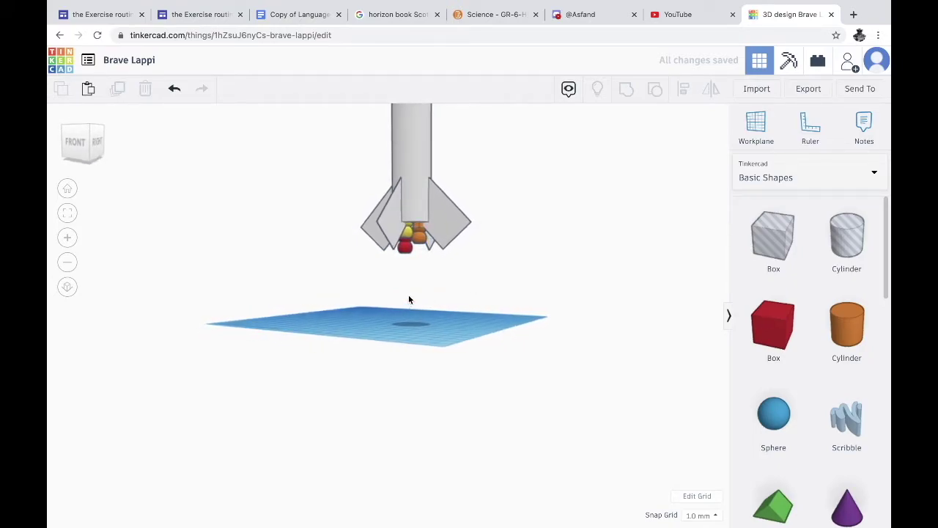
{"action": "left_click", "coordinate": [418, 238]}
{"action": "left_click_drag", "start_coordinate": [419, 162], "coordinate": [419, 166]}
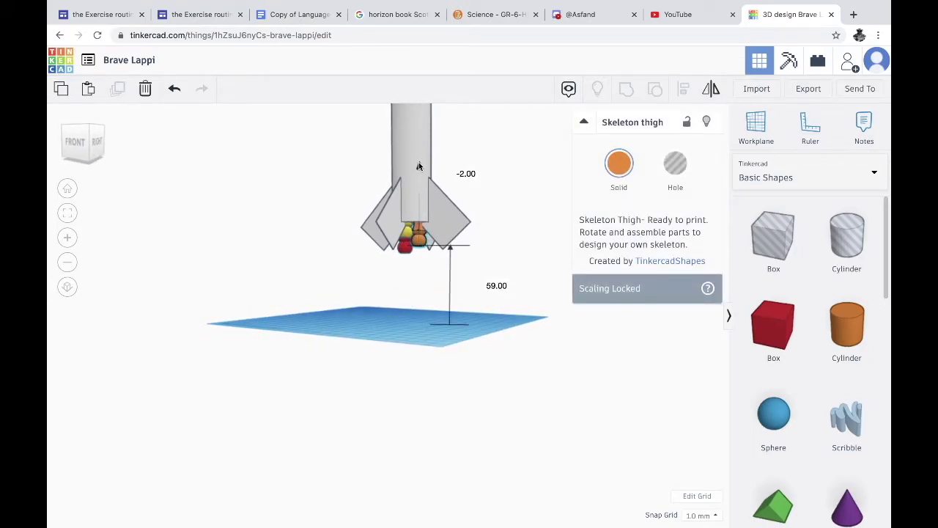
Lower the red flame piece by 1 mm to about 52.00 mm above the workplane
{"action": "left_click", "coordinate": [403, 247]}
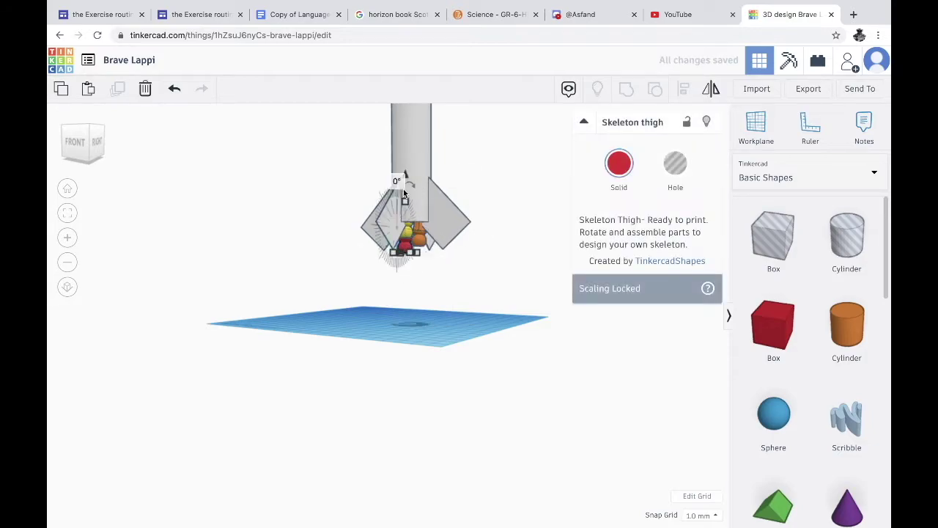
{"action": "key", "text": "ctrl+Down"}
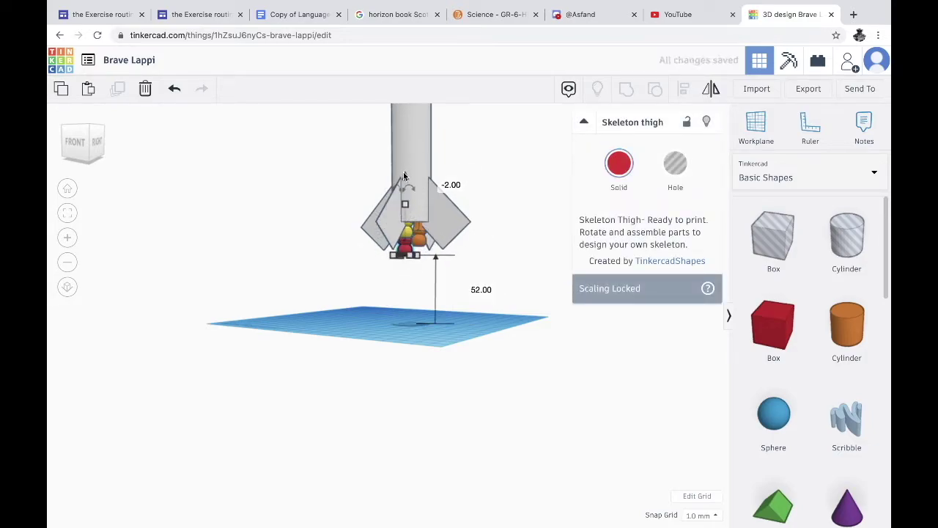
{"action": "left_click", "coordinate": [342, 299]}
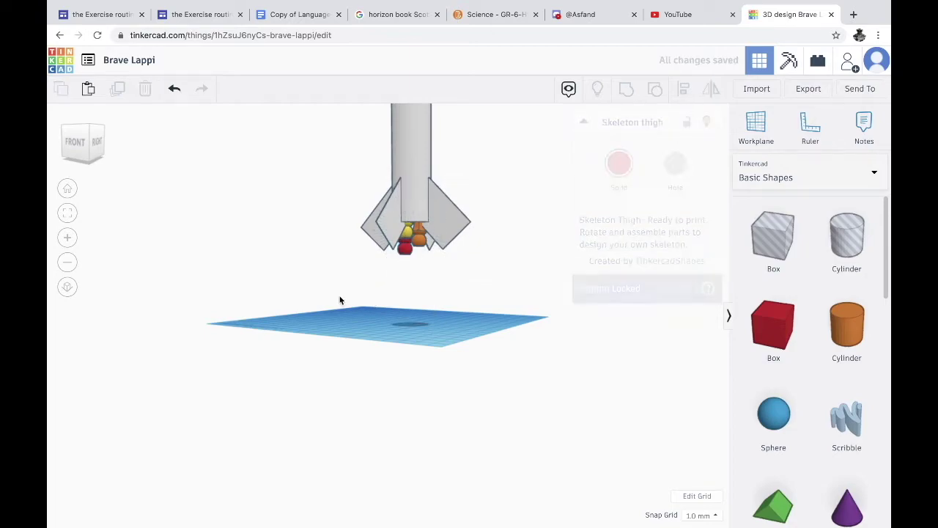
{"action": "right_click_drag", "start_coordinate": [342, 299], "coordinate": [403, 354]}
{"action": "scroll", "coordinate": [501, 269], "scroll_direction": "down", "scroll_amount": 4}
Drop a red 20 mm box onto the workplane and move it toward the centre
{"action": "scroll", "coordinate": [404, 351], "scroll_direction": "up", "scroll_amount": 3}
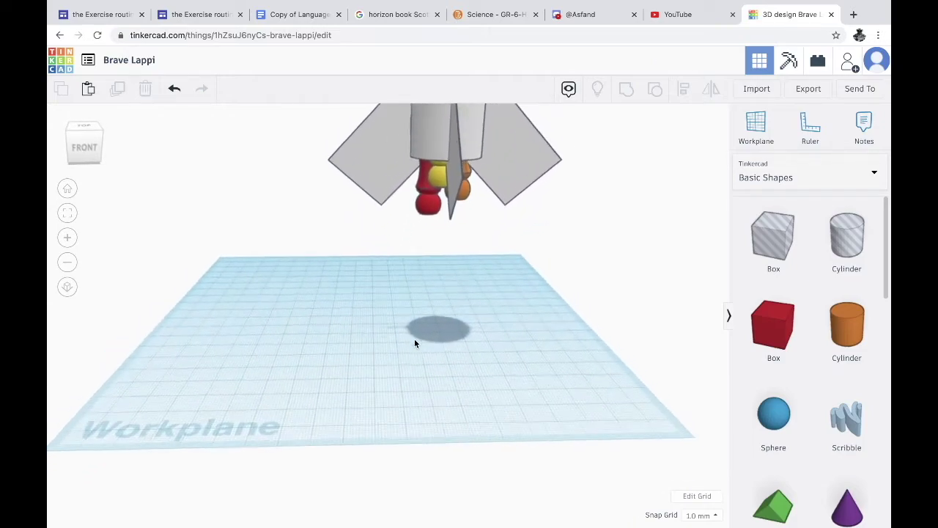
{"action": "scroll", "coordinate": [414, 341], "scroll_direction": "down", "scroll_amount": 2}
{"action": "scroll", "coordinate": [448, 289], "scroll_direction": "down", "scroll_amount": 2}
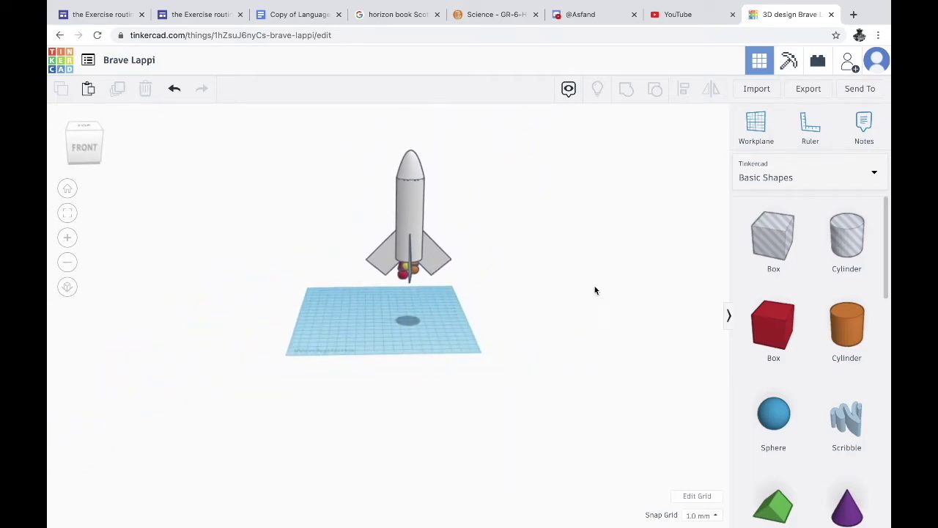
{"action": "left_click_drag", "start_coordinate": [787, 324], "coordinate": [444, 330]}
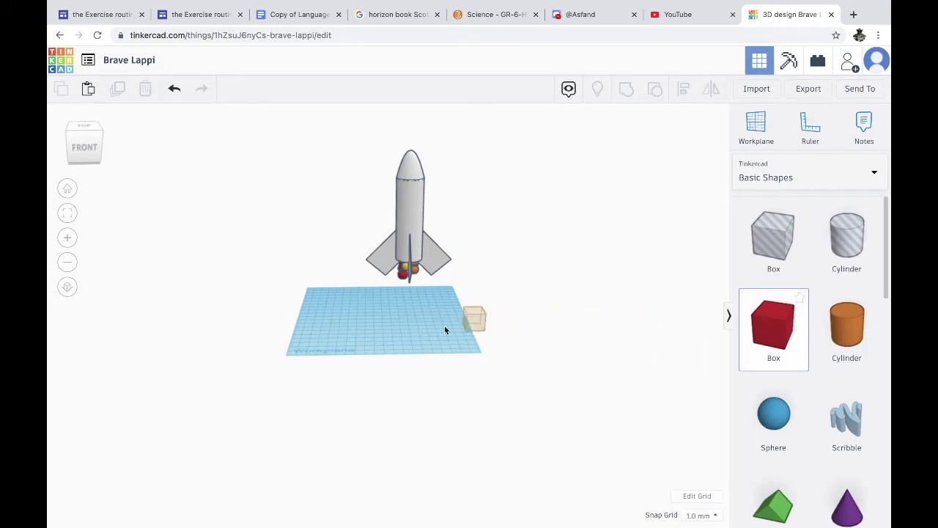
{"action": "left_click_drag", "start_coordinate": [324, 338], "coordinate": [324, 333]}
{"action": "scroll", "coordinate": [396, 328], "scroll_direction": "down", "scroll_amount": 1}
{"action": "scroll", "coordinate": [396, 329], "scroll_direction": "up", "scroll_amount": 5}
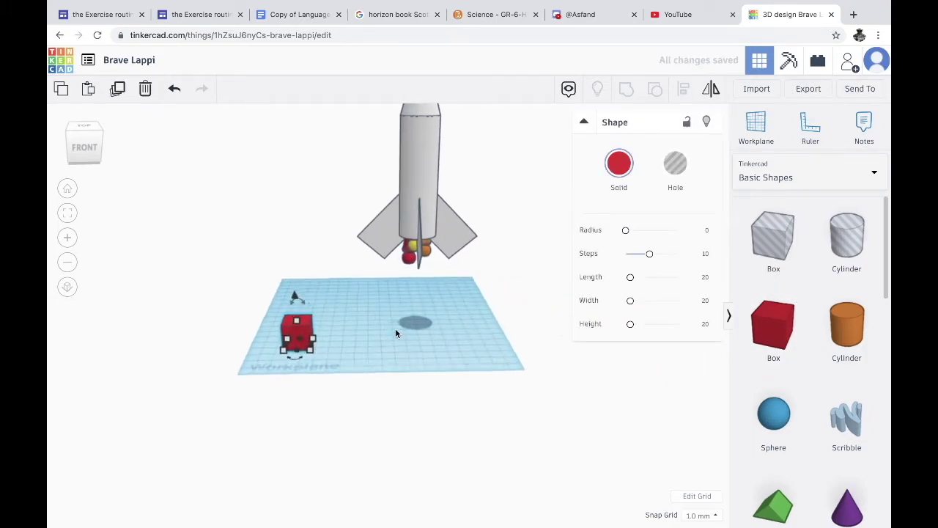
{"action": "scroll", "coordinate": [378, 340], "scroll_direction": "down", "scroll_amount": 3}
{"action": "right_click_drag", "start_coordinate": [379, 339], "coordinate": [468, 358]}
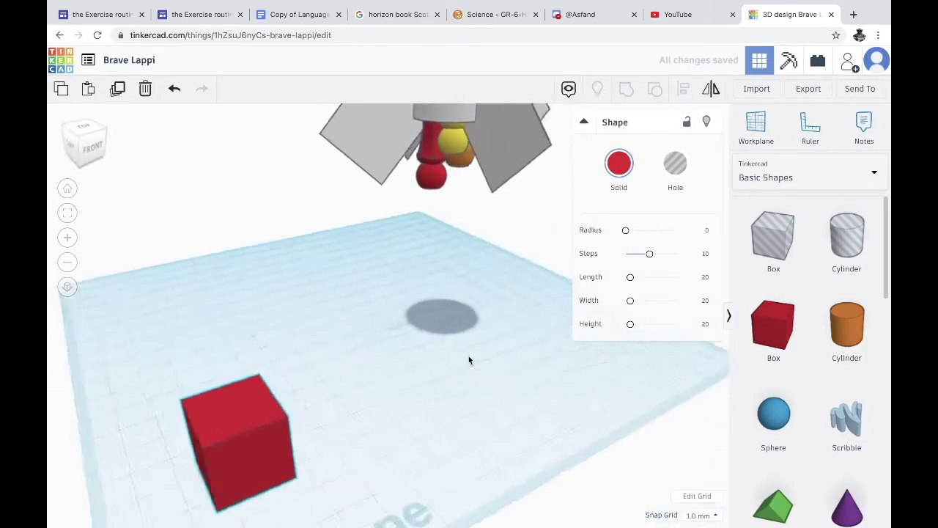
{"action": "left_click_drag", "start_coordinate": [354, 433], "coordinate": [432, 281]}
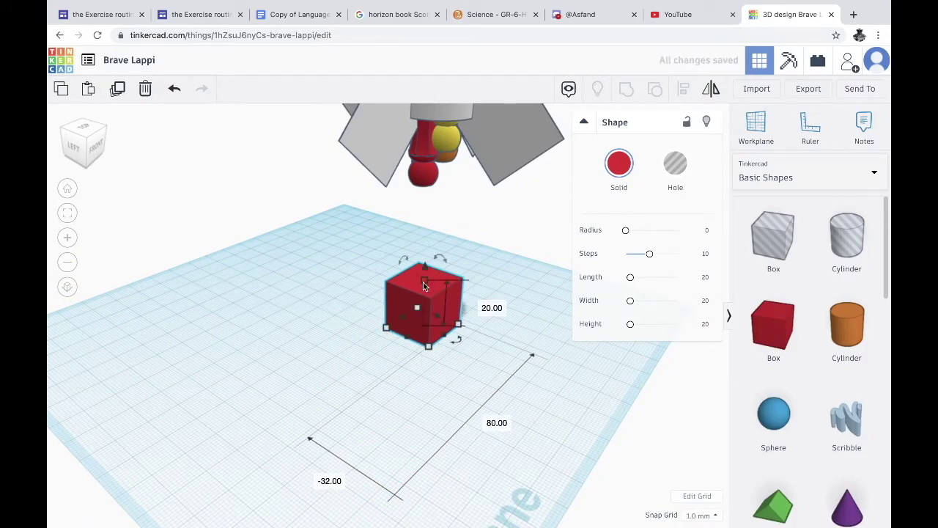
Flatten the red box to 4 mm, move it under the rocket and round its corners to 6.09
{"action": "left_click_drag", "start_coordinate": [423, 284], "coordinate": [443, 503]}
{"action": "left_click_drag", "start_coordinate": [446, 433], "coordinate": [445, 320]}
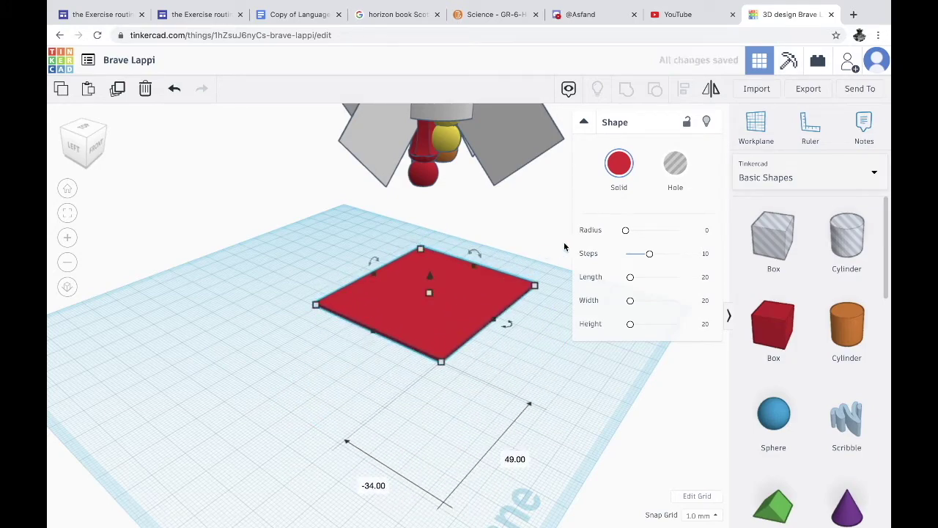
{"action": "left_click_drag", "start_coordinate": [624, 233], "coordinate": [638, 233]}
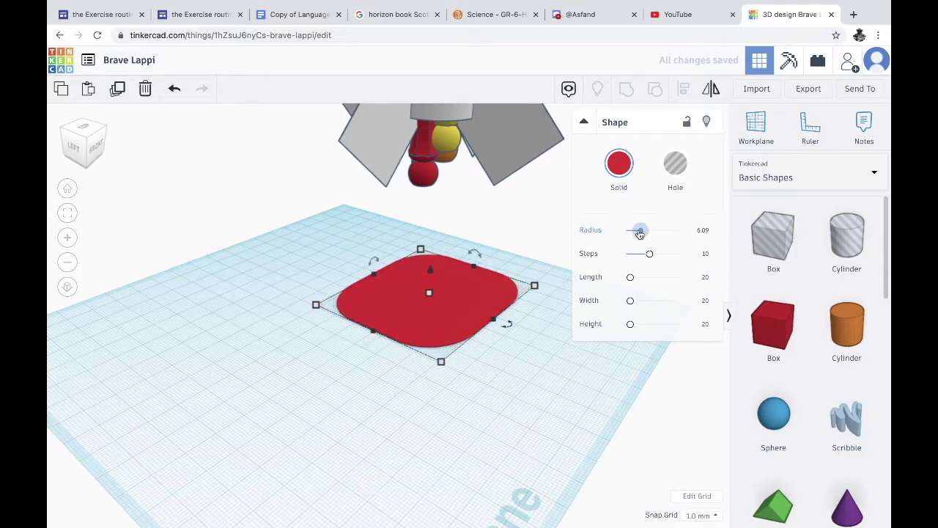
Select the rocket and pad together and nudge all five shapes left
{"action": "right_click_drag", "start_coordinate": [503, 371], "coordinate": [374, 364]}
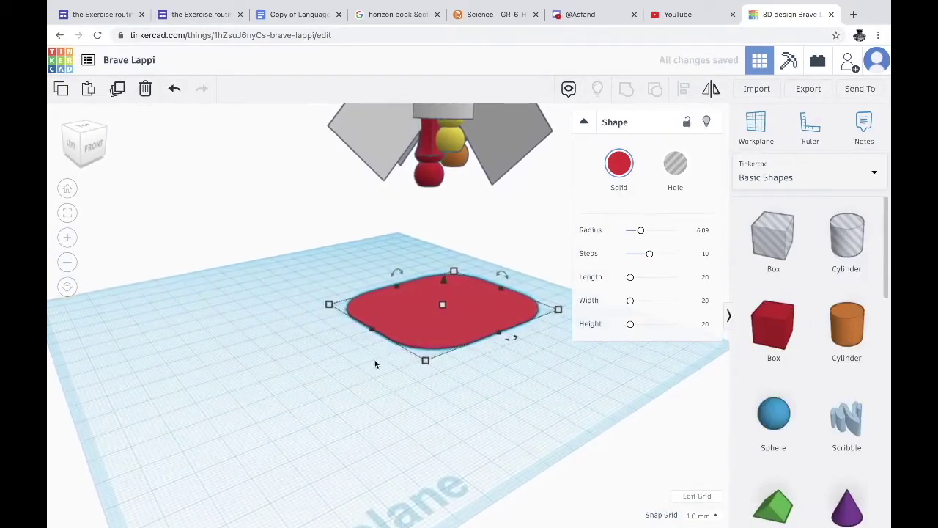
{"action": "scroll", "coordinate": [322, 290], "scroll_direction": "down", "scroll_amount": 5}
{"action": "left_click_drag", "start_coordinate": [328, 199], "coordinate": [486, 324]}
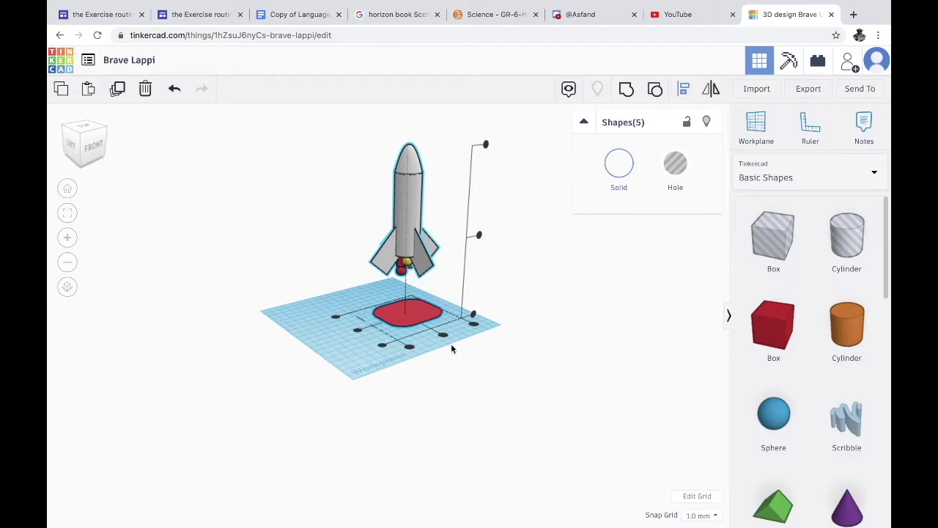
{"action": "key", "text": "Left"}
{"action": "key", "text": "Left"}
{"action": "key", "text": "Left"}
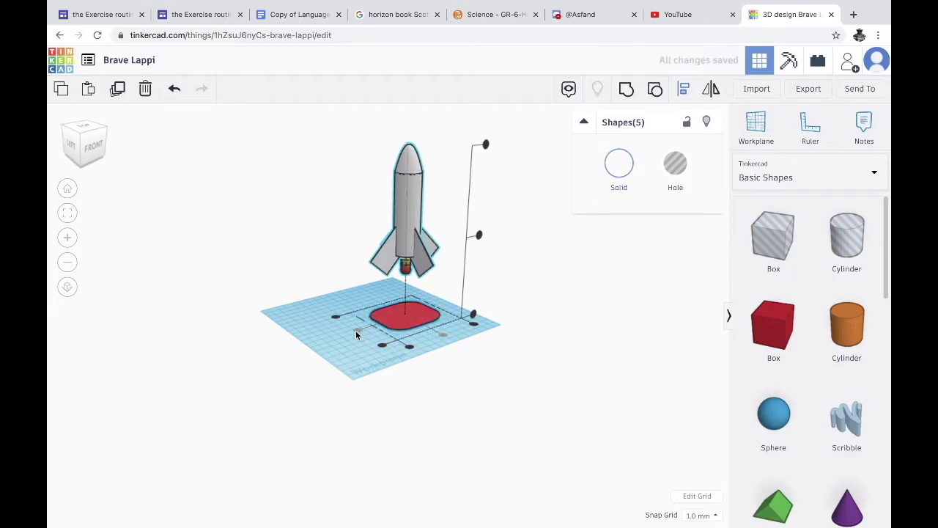
Undo the last flame change and group the four rocket shapes into one object
{"action": "right_click_drag", "start_coordinate": [357, 335], "coordinate": [391, 368]}
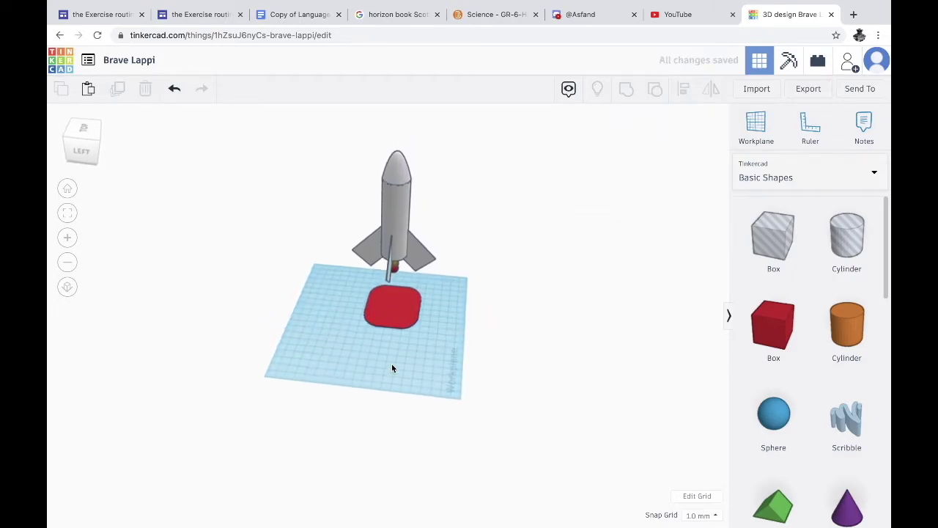
{"action": "scroll", "coordinate": [388, 363], "scroll_direction": "up", "scroll_amount": 3}
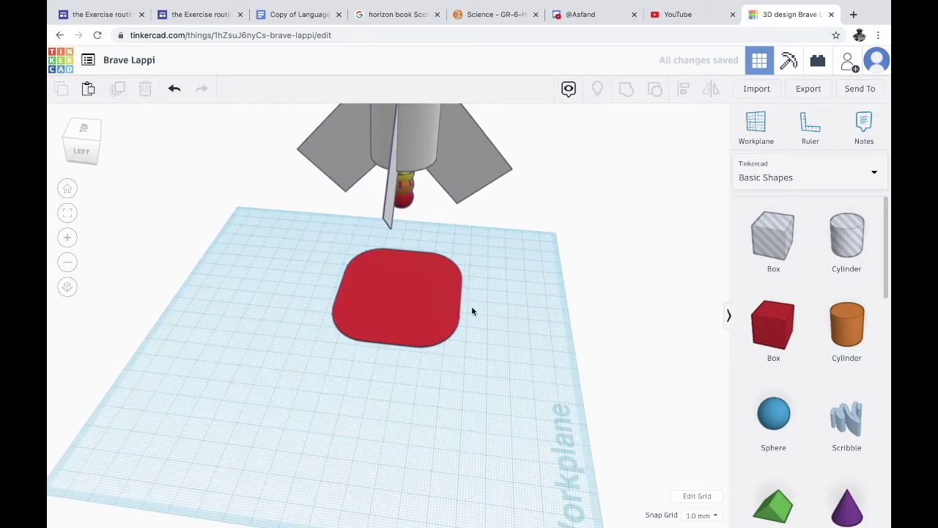
{"action": "right_click_drag", "start_coordinate": [472, 311], "coordinate": [490, 263]}
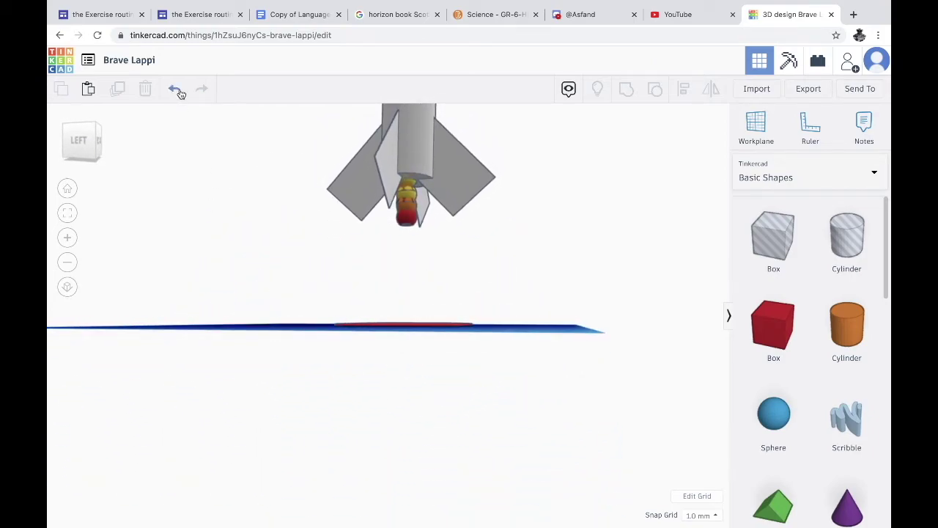
{"action": "left_click", "coordinate": [179, 91]}
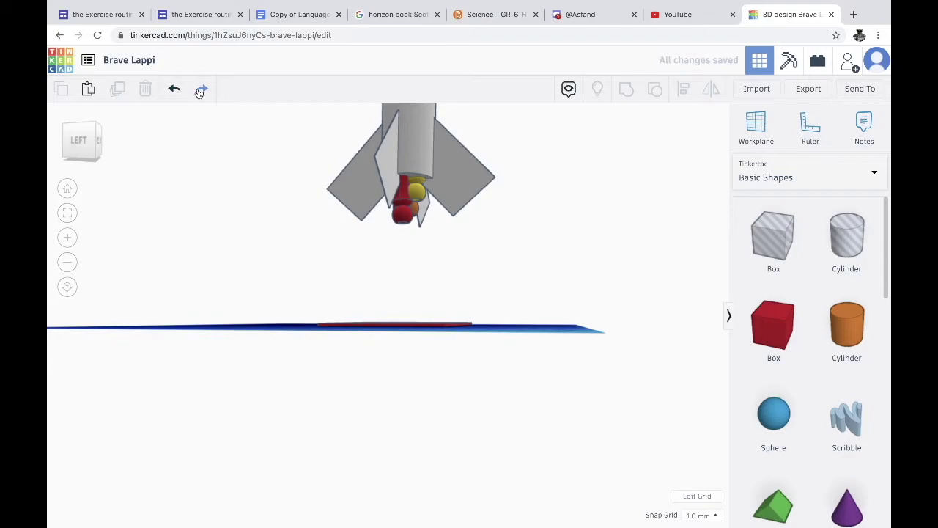
{"action": "scroll", "coordinate": [333, 186], "scroll_direction": "down", "scroll_amount": 5}
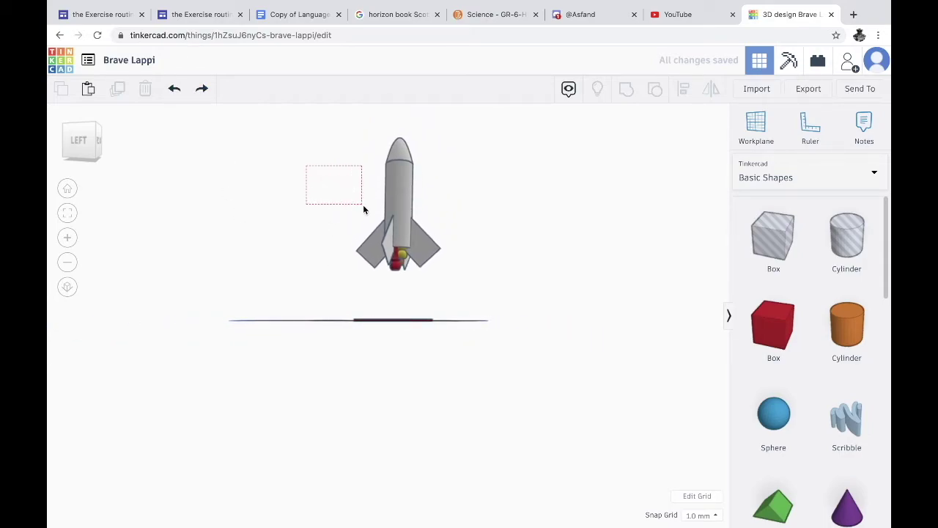
{"action": "left_click_drag", "start_coordinate": [363, 209], "coordinate": [473, 287]}
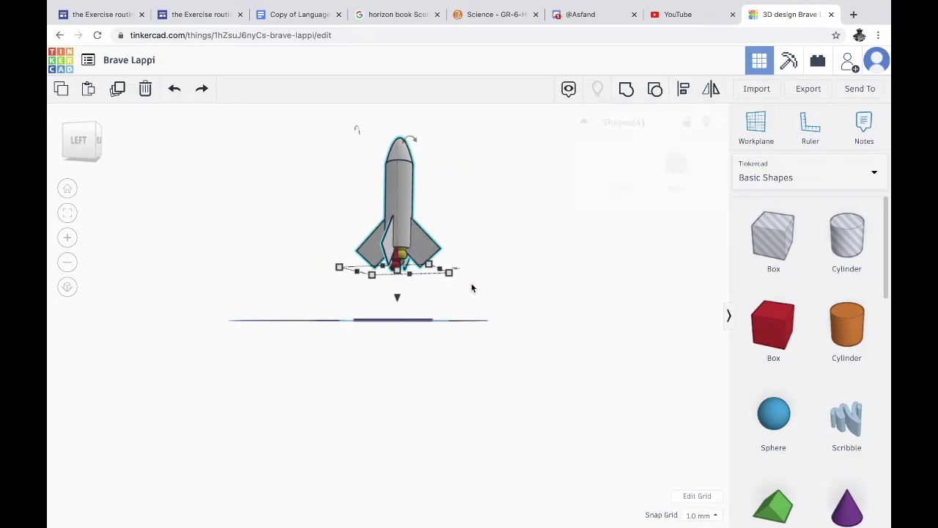
{"action": "left_click", "coordinate": [627, 89]}
{"action": "left_click", "coordinate": [503, 371]}
Centre the red pad under the grouped rocket with the Align tool
{"action": "right_click_drag", "start_coordinate": [504, 371], "coordinate": [398, 355]}
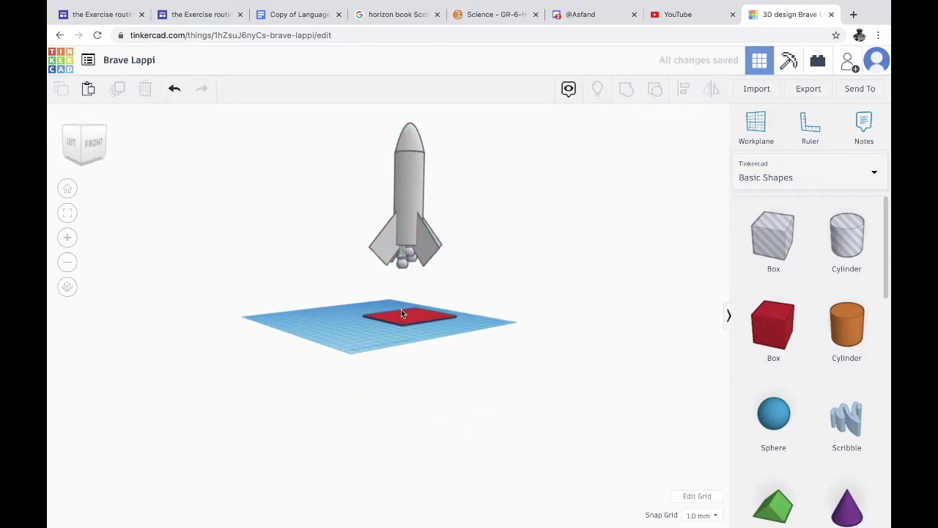
{"action": "left_click_drag", "start_coordinate": [391, 244], "coordinate": [501, 328]}
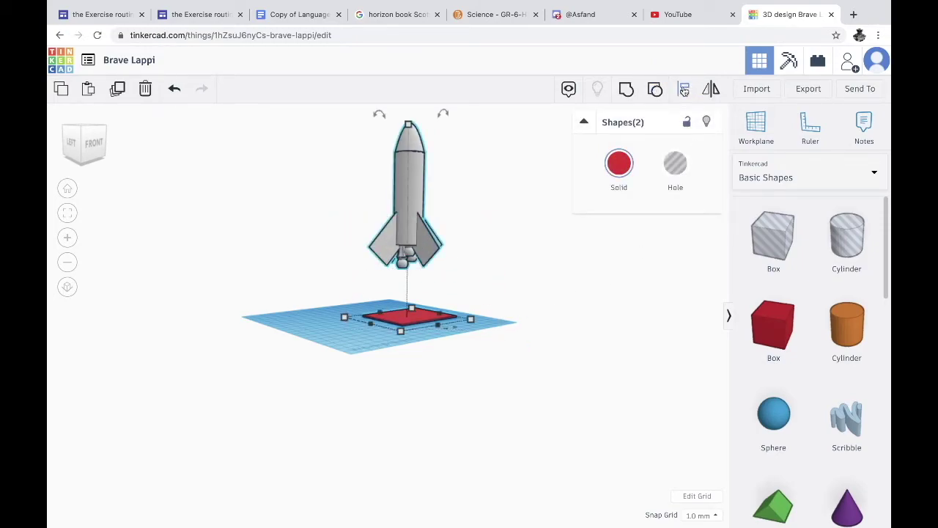
{"action": "left_click", "coordinate": [683, 90]}
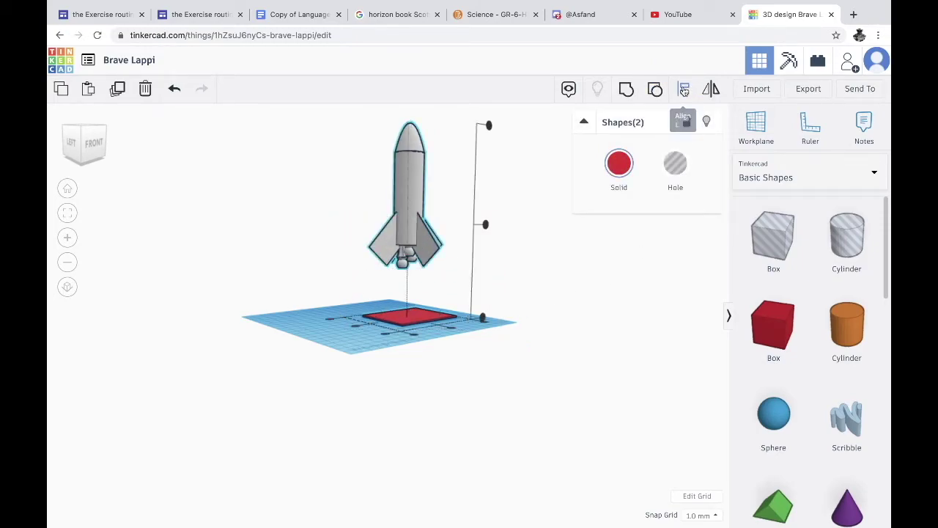
{"action": "left_click", "coordinate": [440, 333]}
{"action": "left_click", "coordinate": [352, 328]}
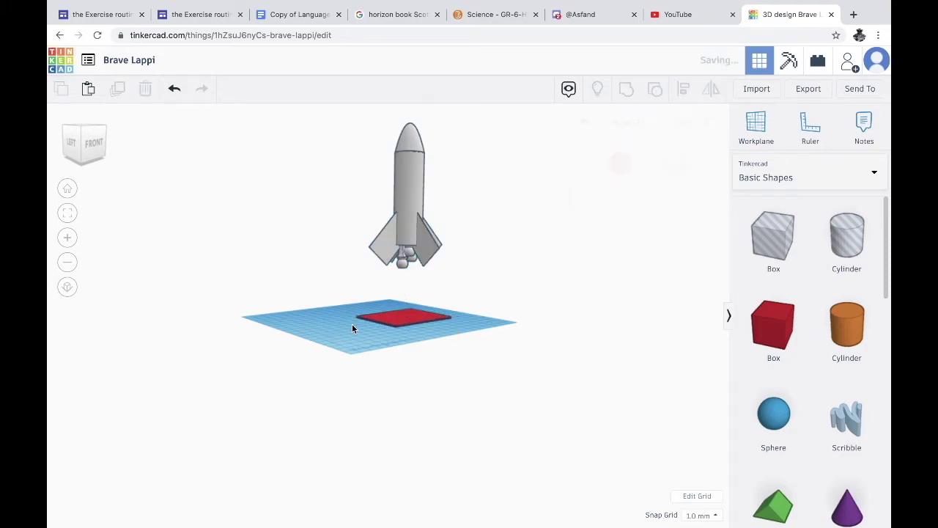
{"action": "left_click_drag", "start_coordinate": [354, 248], "coordinate": [474, 340]}
{"action": "key", "text": "l"}
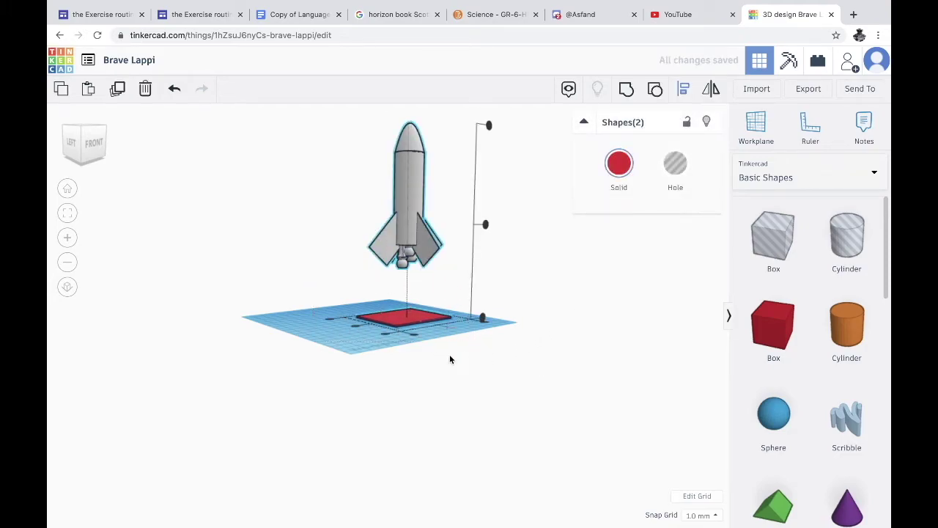
Round the red box's corners to a radius of about 4.71
{"action": "right_click_drag", "start_coordinate": [268, 329], "coordinate": [420, 396]}
{"action": "left_click", "coordinate": [391, 320]}
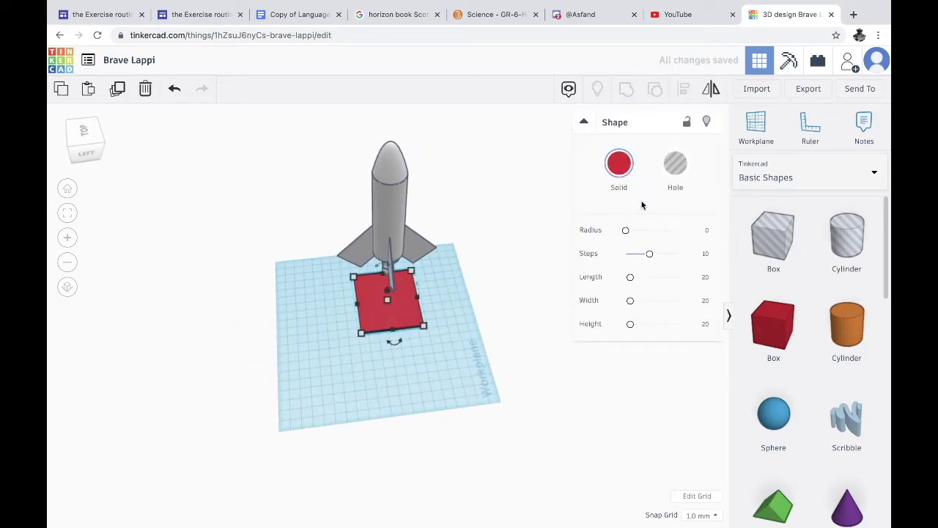
{"action": "mouse_move", "coordinate": [627, 230]}
{"action": "left_mouse_down"}
{"action": "mouse_move", "coordinate": [664, 230]}
{"action": "mouse_move", "coordinate": [636, 231]}
{"action": "left_mouse_up"}
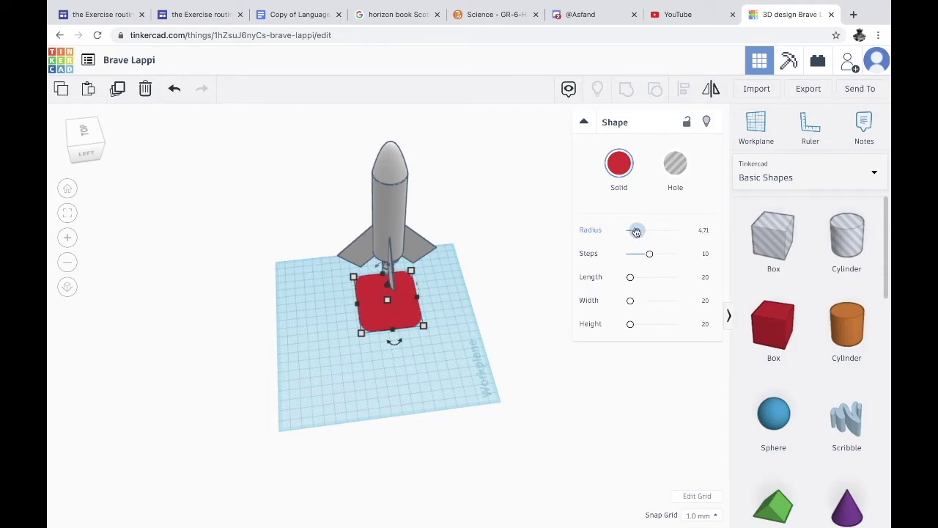
{"action": "left_click", "coordinate": [434, 376]}
{"action": "scroll", "coordinate": [433, 376], "scroll_direction": "down", "scroll_amount": 2}
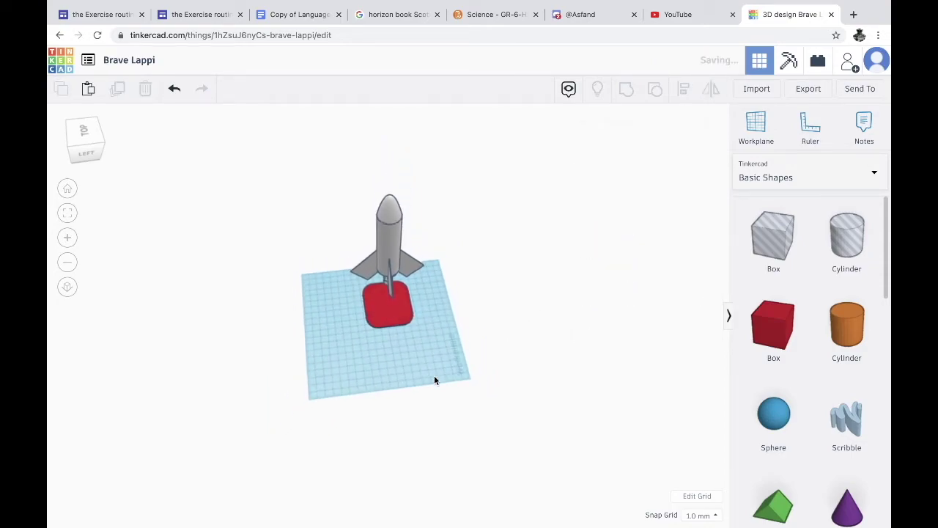
{"action": "scroll", "coordinate": [434, 375], "scroll_direction": "up", "scroll_amount": 5}
{"action": "scroll", "coordinate": [433, 380], "scroll_direction": "up", "scroll_amount": 3}
{"action": "scroll", "coordinate": [434, 379], "scroll_direction": "down", "scroll_amount": 4}
{"action": "right_click_drag", "start_coordinate": [530, 367], "coordinate": [569, 324]}
{"action": "scroll", "coordinate": [396, 266], "scroll_direction": "down", "scroll_amount": 2}
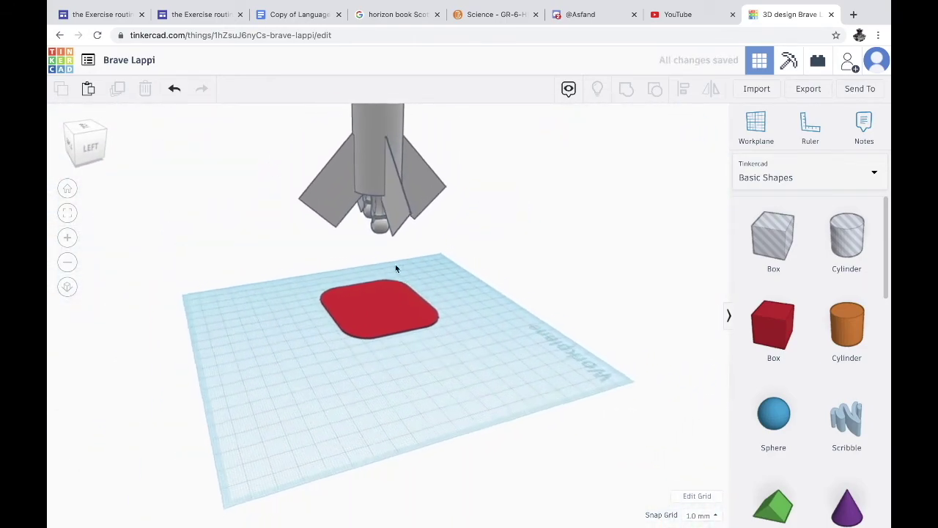
Ungroup the rocket into its separate parts
{"action": "left_click", "coordinate": [421, 208]}
{"action": "left_click", "coordinate": [654, 89]}
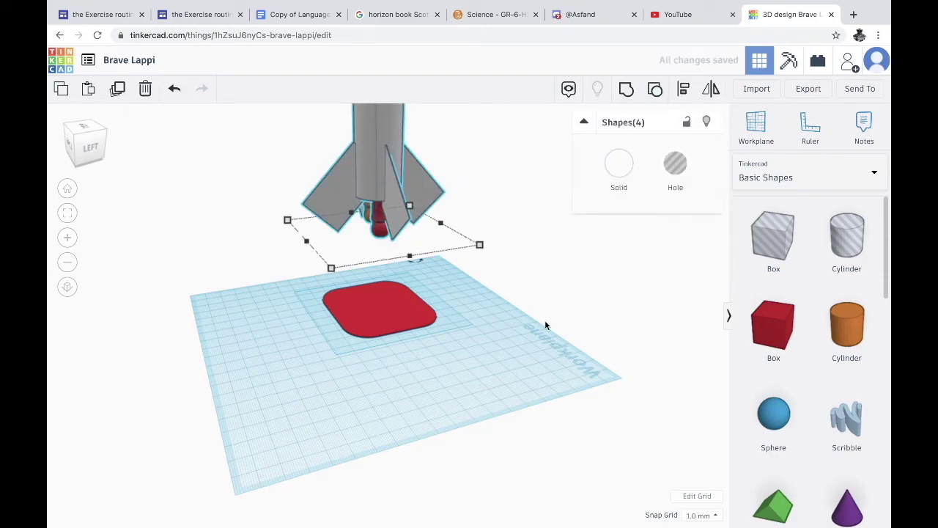
{"action": "right_click_drag", "start_coordinate": [481, 376], "coordinate": [412, 366]}
Make the rounded base dark gray
{"action": "left_click", "coordinate": [383, 327]}
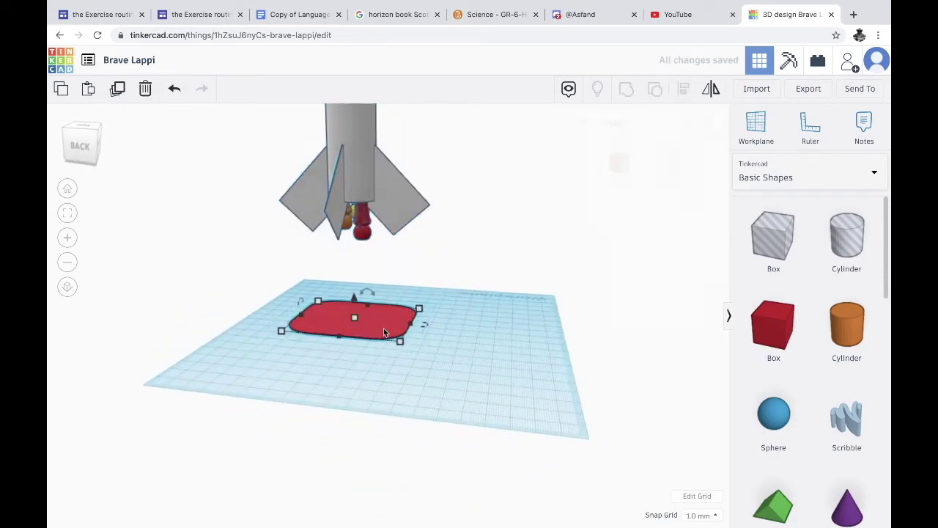
{"action": "left_click", "coordinate": [619, 164]}
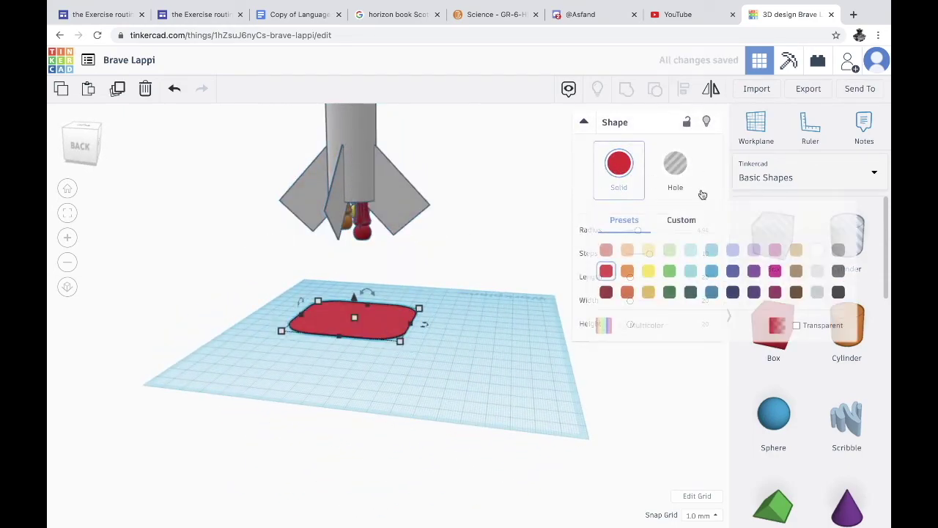
{"action": "left_click", "coordinate": [836, 291]}
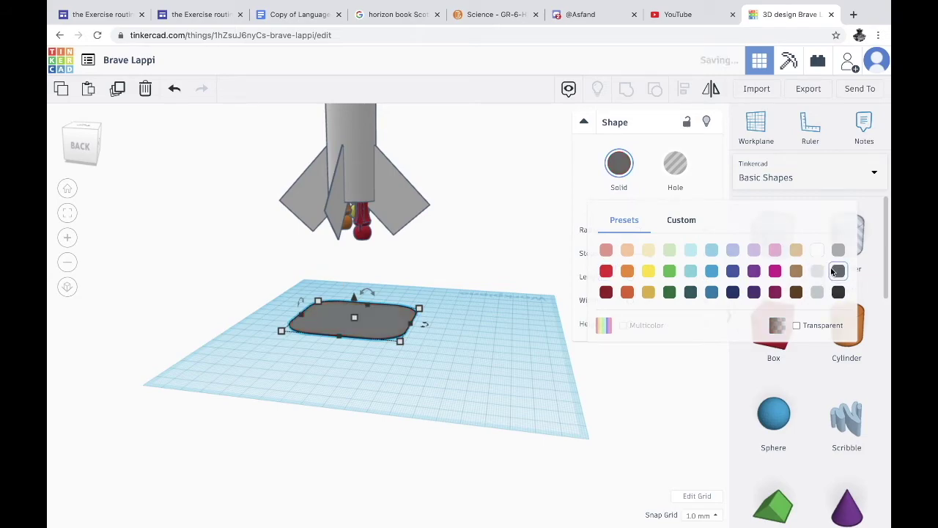
{"action": "left_click", "coordinate": [392, 385]}
{"action": "right_click_drag", "start_coordinate": [392, 386], "coordinate": [462, 365]}
{"action": "scroll", "coordinate": [459, 370], "scroll_direction": "down", "scroll_amount": 5}
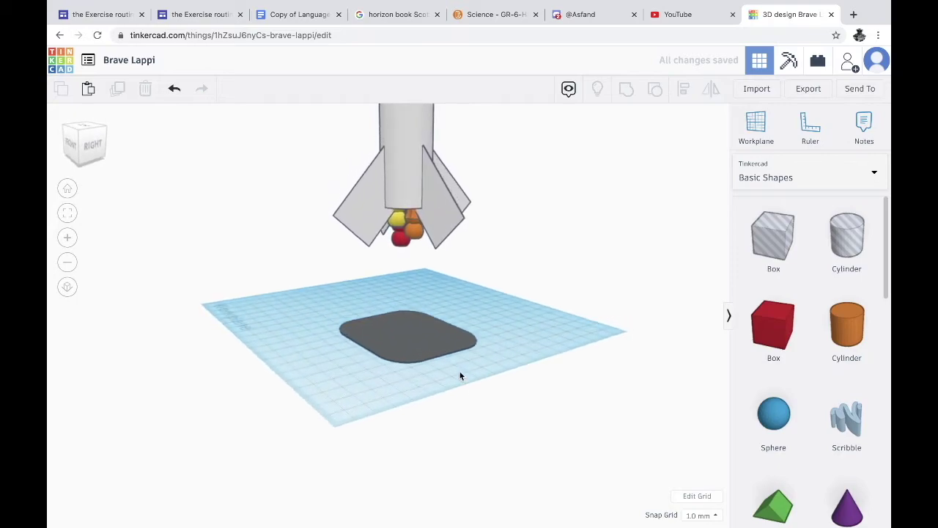
Stretch the gray base plate to 63 mm and shift it slightly left
{"action": "right_click_drag", "start_coordinate": [430, 334], "coordinate": [401, 352]}
{"action": "scroll", "coordinate": [401, 352], "scroll_direction": "up", "scroll_amount": 4}
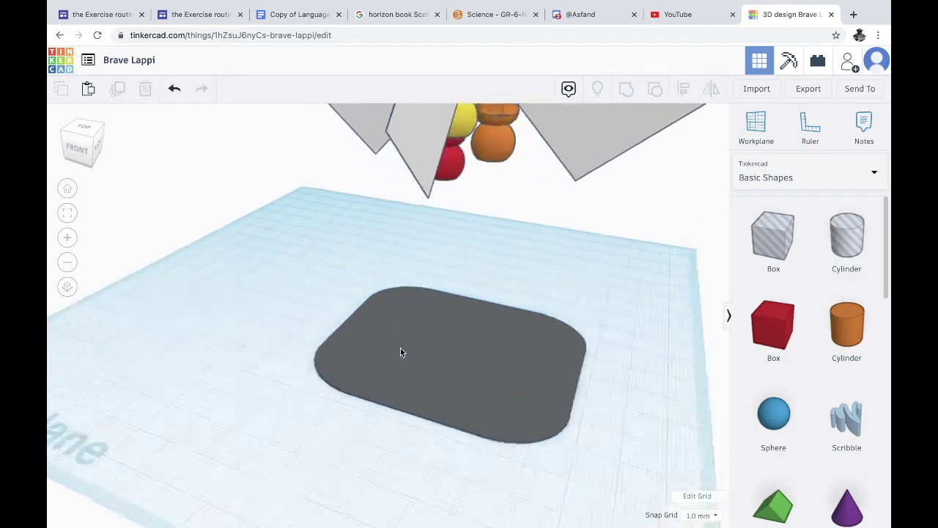
{"action": "scroll", "coordinate": [401, 353], "scroll_direction": "down", "scroll_amount": 2}
{"action": "right_click_drag", "start_coordinate": [440, 377], "coordinate": [478, 400]}
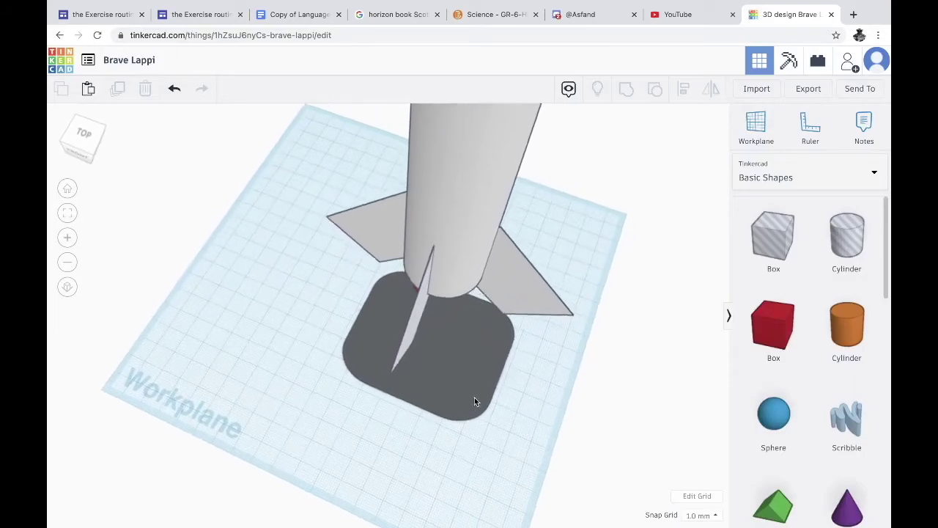
{"action": "left_click", "coordinate": [425, 396]}
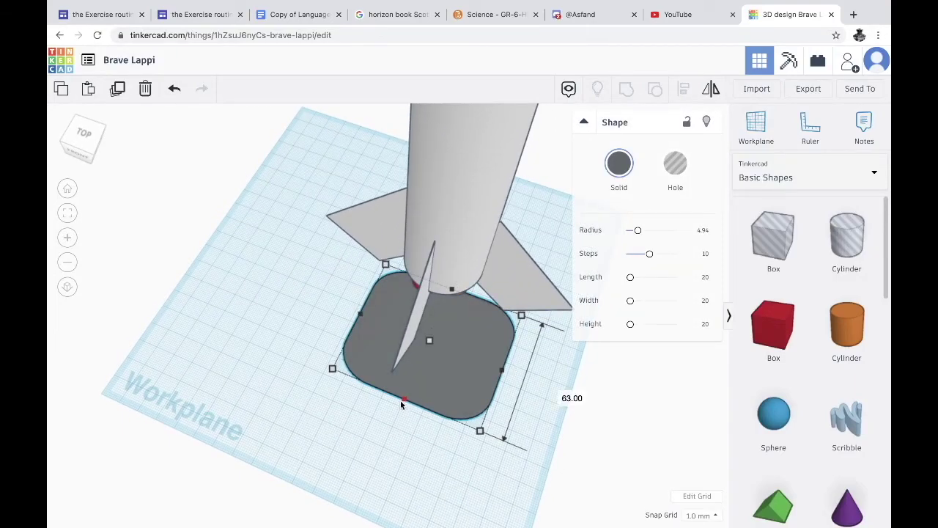
{"action": "left_click_drag", "start_coordinate": [400, 400], "coordinate": [401, 405]}
{"action": "right_click_drag", "start_coordinate": [351, 367], "coordinate": [409, 302]}
{"action": "left_click_drag", "start_coordinate": [408, 304], "coordinate": [405, 299]}
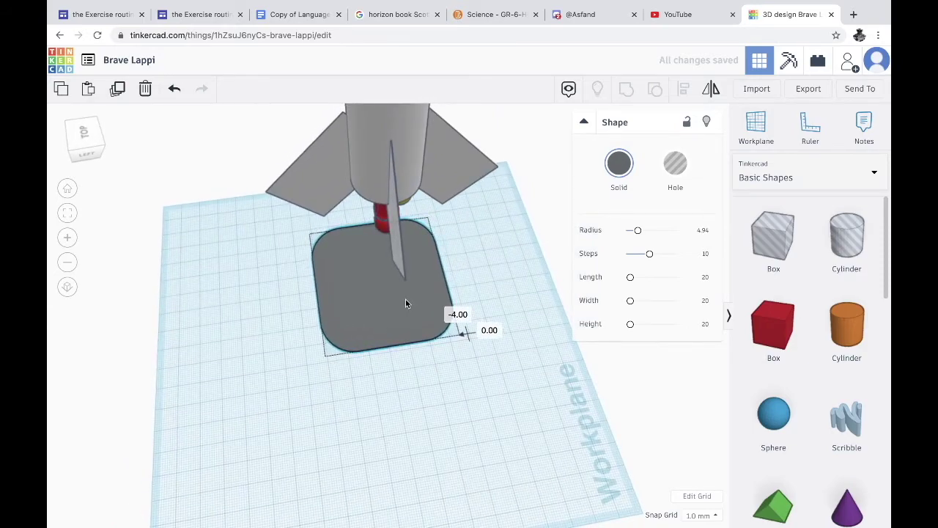
{"action": "scroll", "coordinate": [382, 303], "scroll_direction": "down", "scroll_amount": 3}
Group all five shapes and shift the group across the workplane
{"action": "left_click_drag", "start_coordinate": [319, 170], "coordinate": [502, 288]}
{"action": "left_click", "coordinate": [626, 88]}
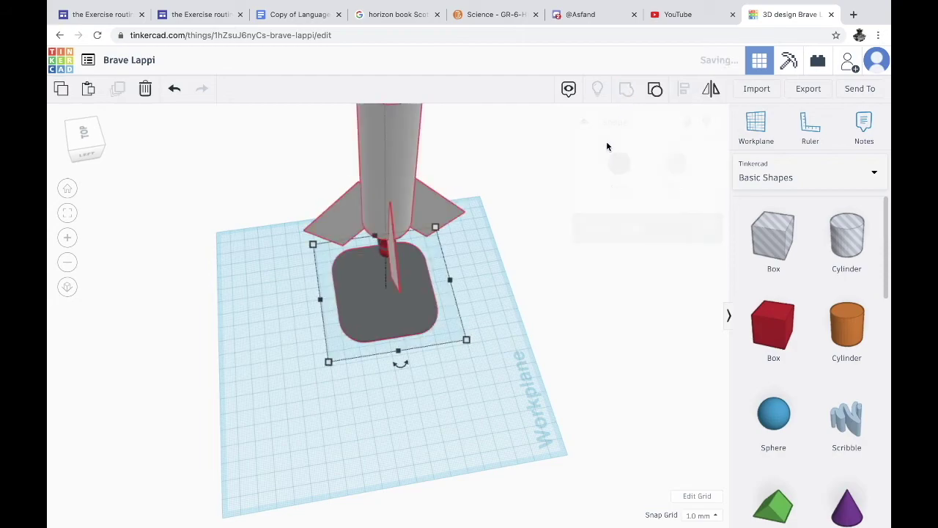
{"action": "left_click", "coordinate": [525, 367]}
{"action": "mouse_move", "coordinate": [525, 367]}
{"action": "right_mouse_down"}
{"action": "mouse_move", "coordinate": [503, 350]}
{"action": "mouse_move", "coordinate": [519, 357]}
{"action": "right_mouse_up"}
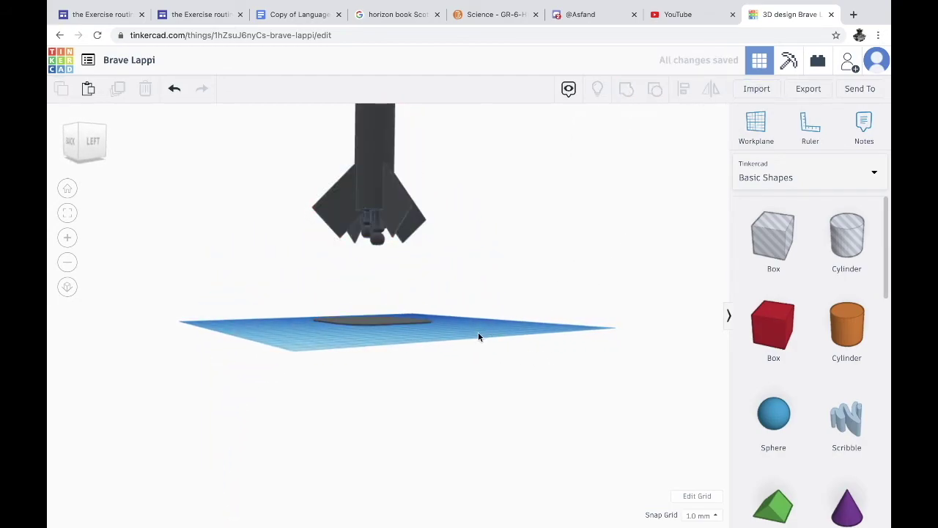
{"action": "right_click_drag", "start_coordinate": [345, 319], "coordinate": [398, 373]}
{"action": "left_click", "coordinate": [369, 153]}
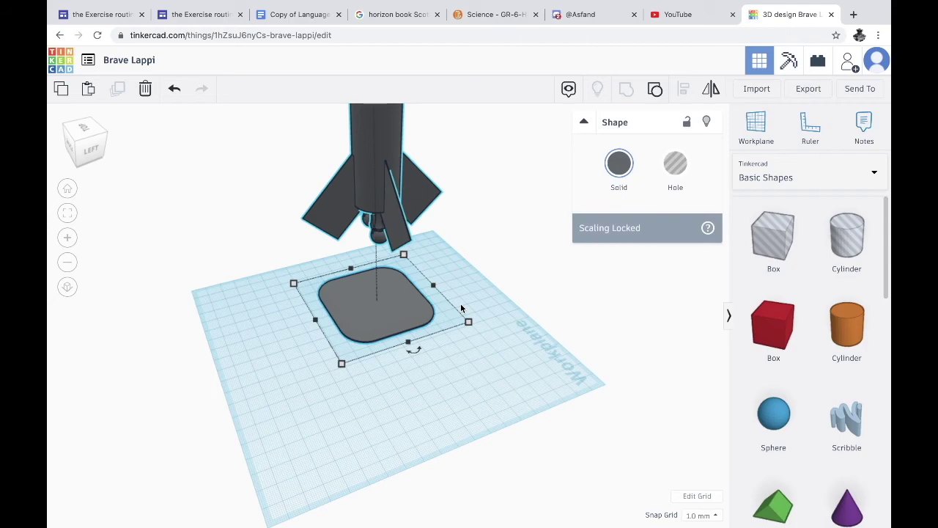
{"action": "left_click_drag", "start_coordinate": [409, 286], "coordinate": [316, 194]}
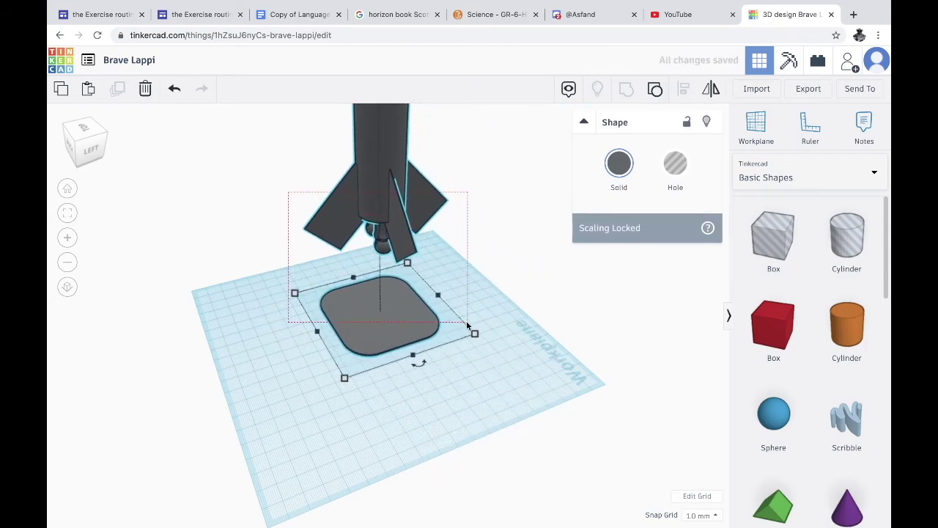
Ungroup the model, then select everything and regroup the rocket parts
{"action": "left_click", "coordinate": [651, 90]}
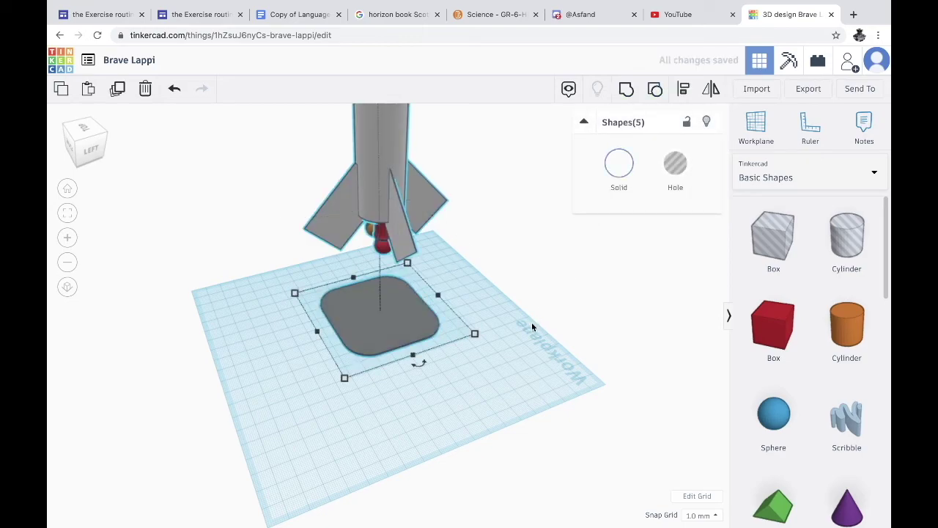
{"action": "left_click", "coordinate": [531, 322]}
{"action": "key", "text": "ctrl+a"}
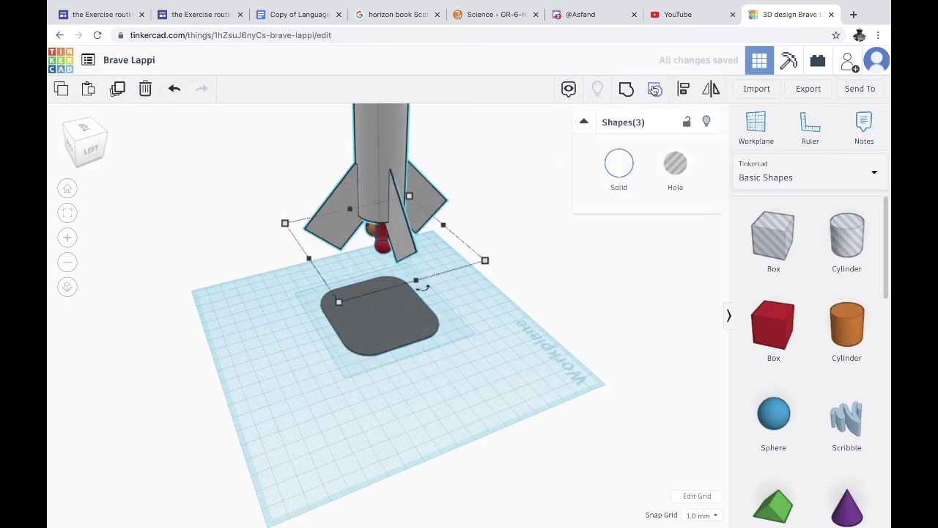
{"action": "left_click", "coordinate": [654, 89]}
{"action": "left_click", "coordinate": [462, 330]}
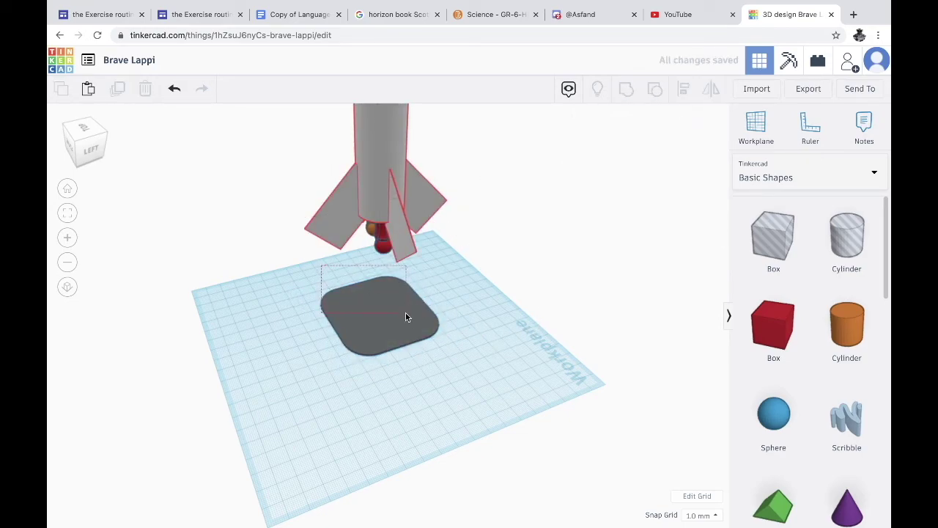
Centre the rocket over the gray base on both axes using alignment guides
{"action": "left_click", "coordinate": [416, 329]}
{"action": "left_click", "coordinate": [370, 168], "text": "shift"}
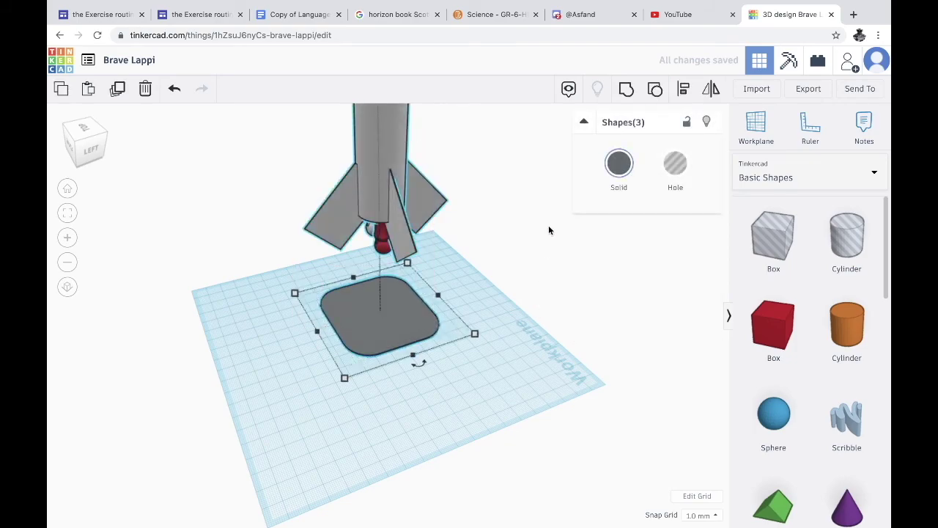
{"action": "key", "text": "l"}
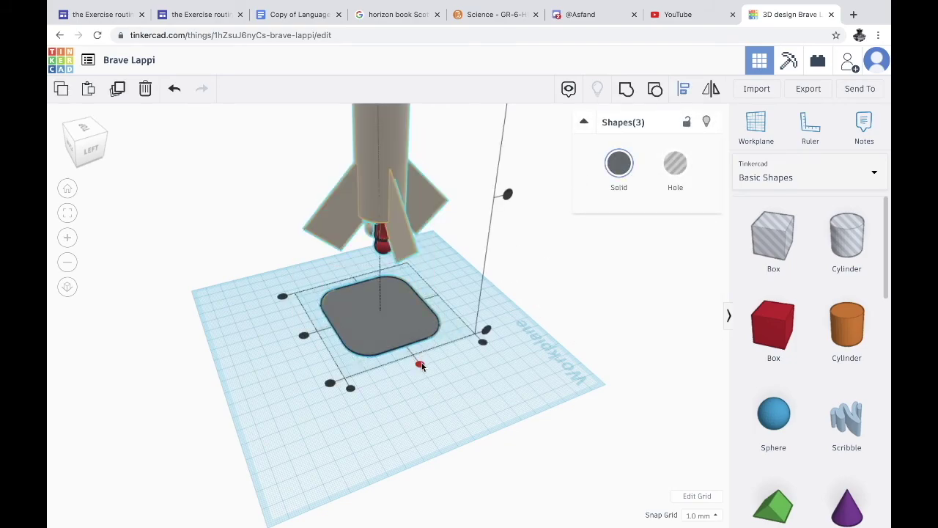
{"action": "left_click", "coordinate": [419, 363]}
{"action": "left_click", "coordinate": [303, 336]}
{"action": "left_click", "coordinate": [493, 438]}
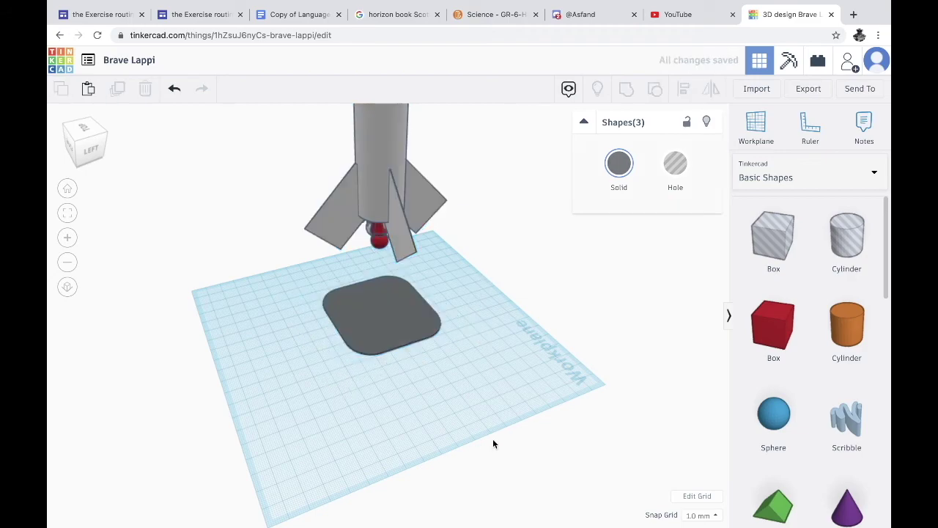
{"action": "right_click_drag", "start_coordinate": [506, 388], "coordinate": [561, 399]}
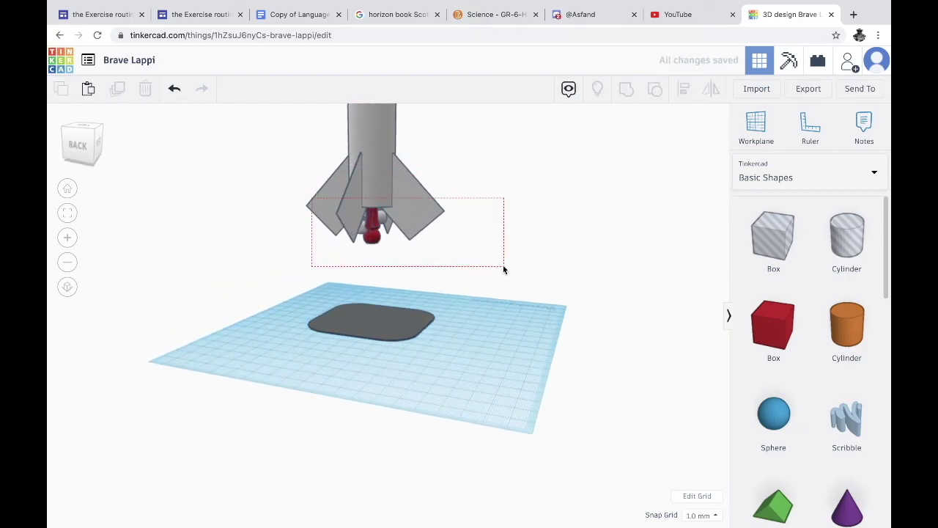
Select the rocket pieces above the base and view them from the back
{"action": "left_click_drag", "start_coordinate": [503, 269], "coordinate": [504, 267]}
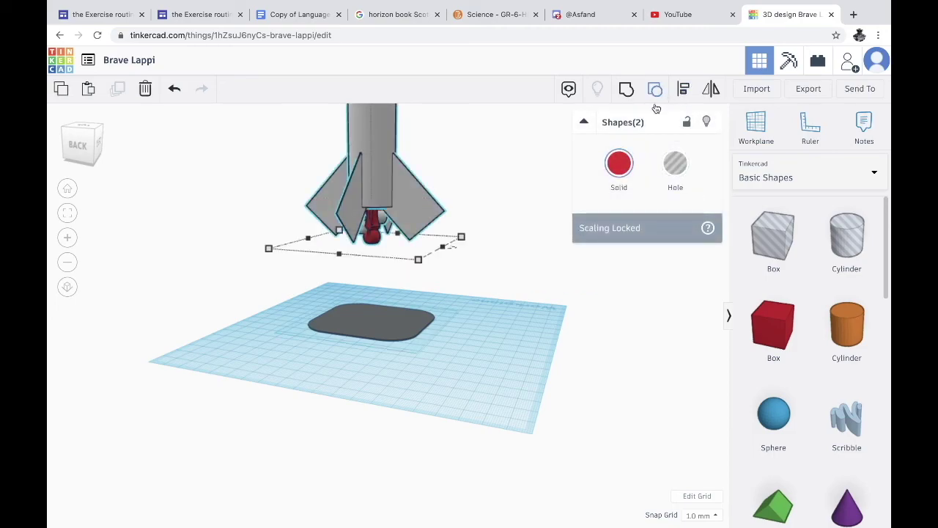
{"action": "right_click_drag", "start_coordinate": [446, 320], "coordinate": [623, 330]}
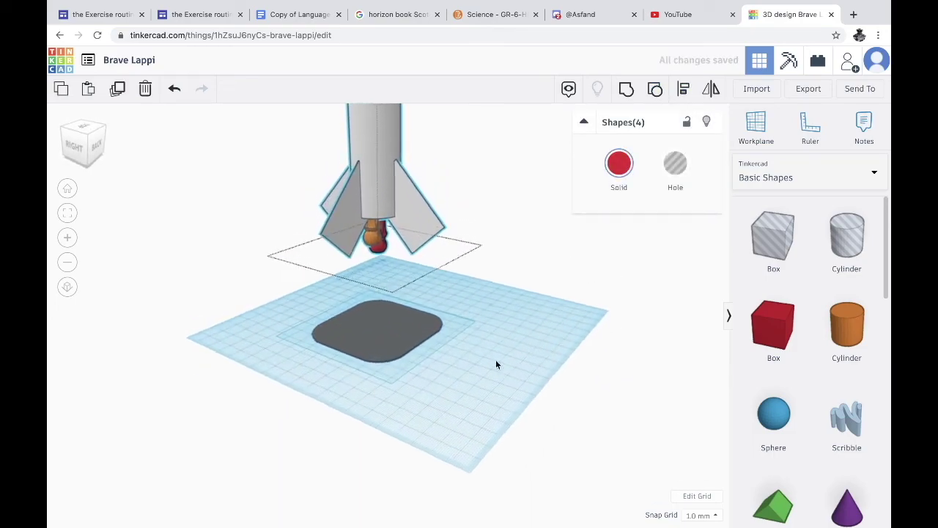
{"action": "right_click_drag", "start_coordinate": [496, 365], "coordinate": [492, 329]}
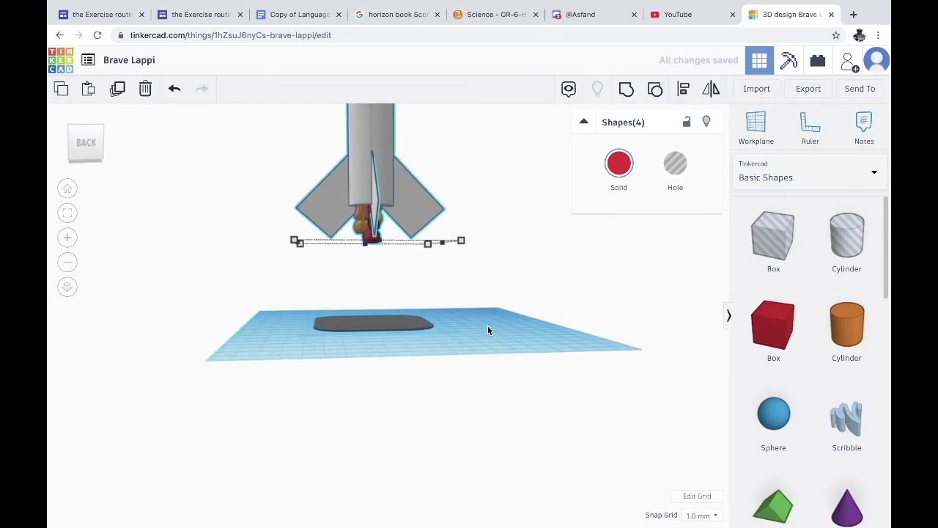